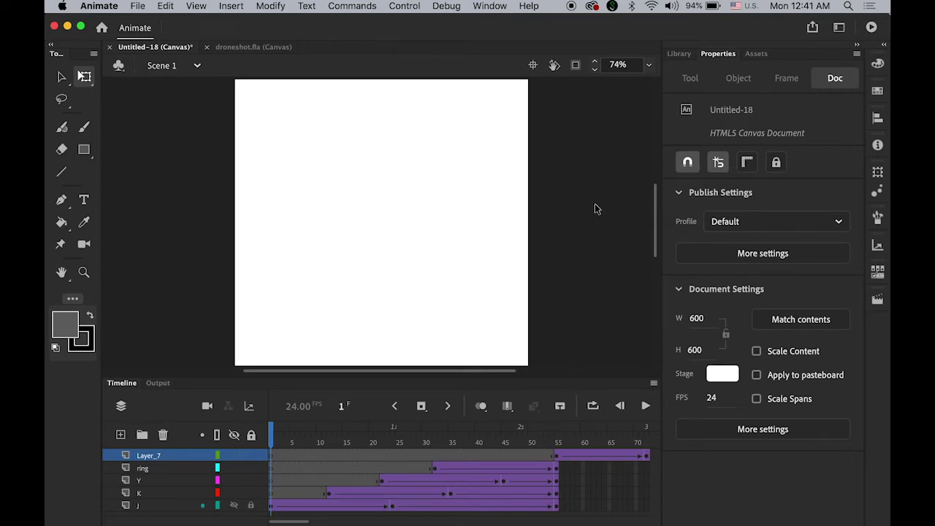
Test the movie to preview the finished logo animation.
{"action": "key", "text": "super+Return"}
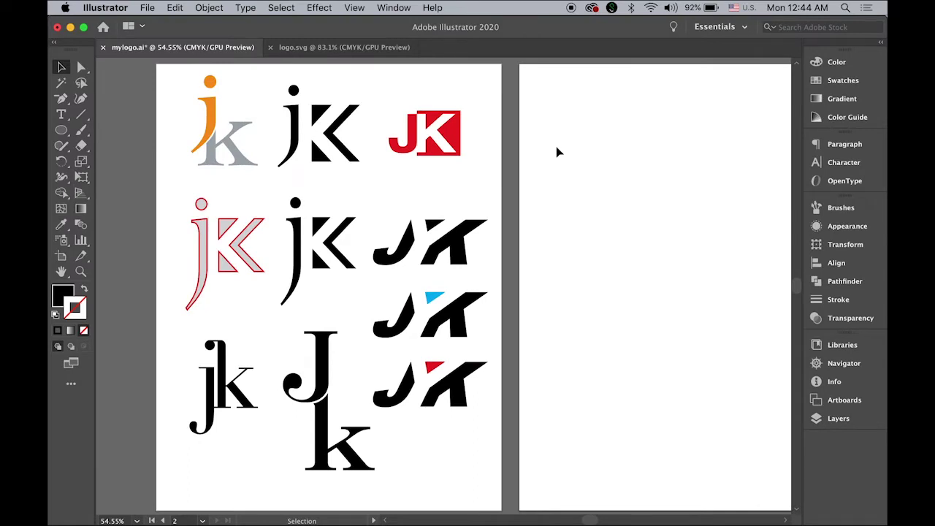
Switch to Illustrator and duplicate the upper all-black slanted JK logo onto the middle of the empty second artboard.
{"action": "left_click", "coordinate": [460, 247]}
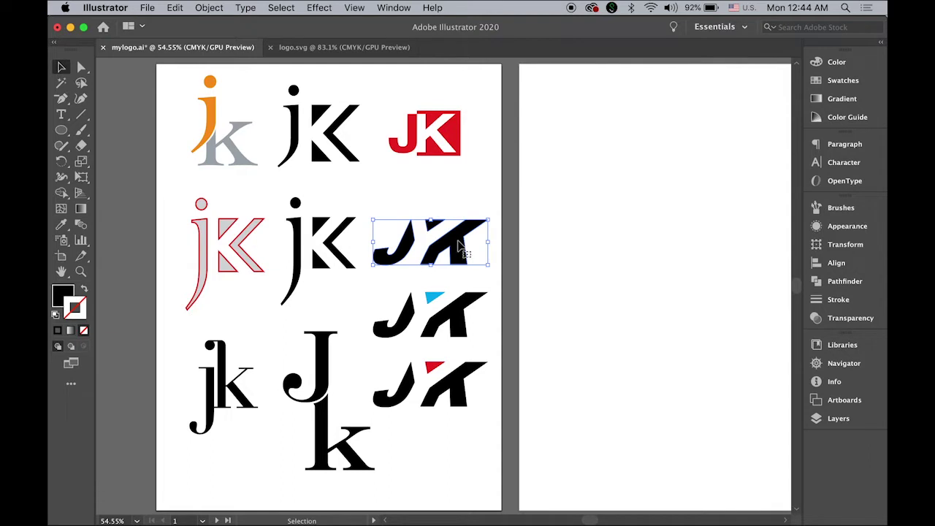
{"action": "left_click_drag", "start_coordinate": [461, 247], "coordinate": [731, 266]}
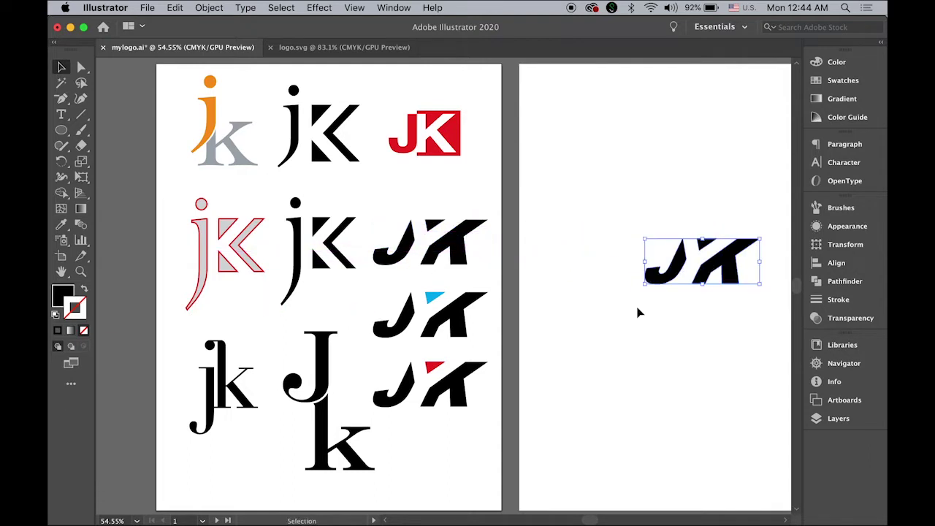
{"action": "left_click_drag", "start_coordinate": [638, 312], "coordinate": [443, 299]}
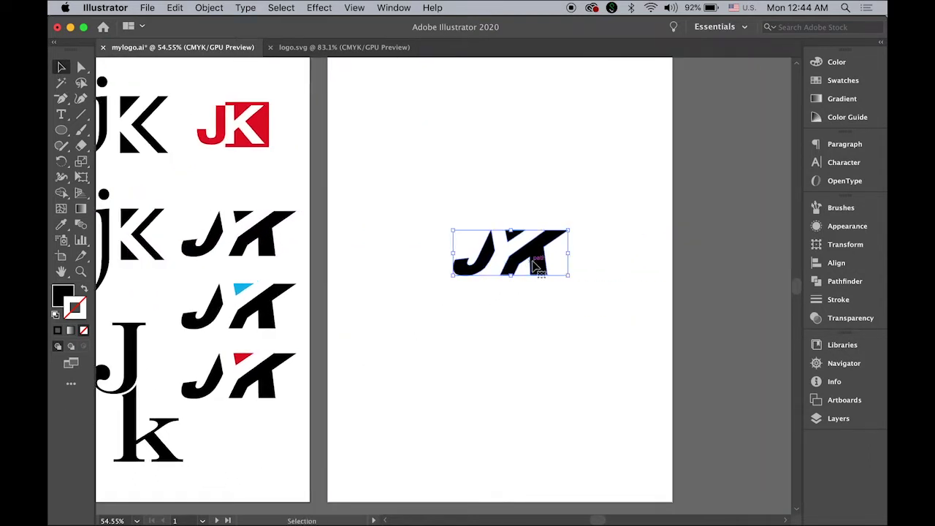
{"action": "left_click_drag", "start_coordinate": [536, 267], "coordinate": [530, 275]}
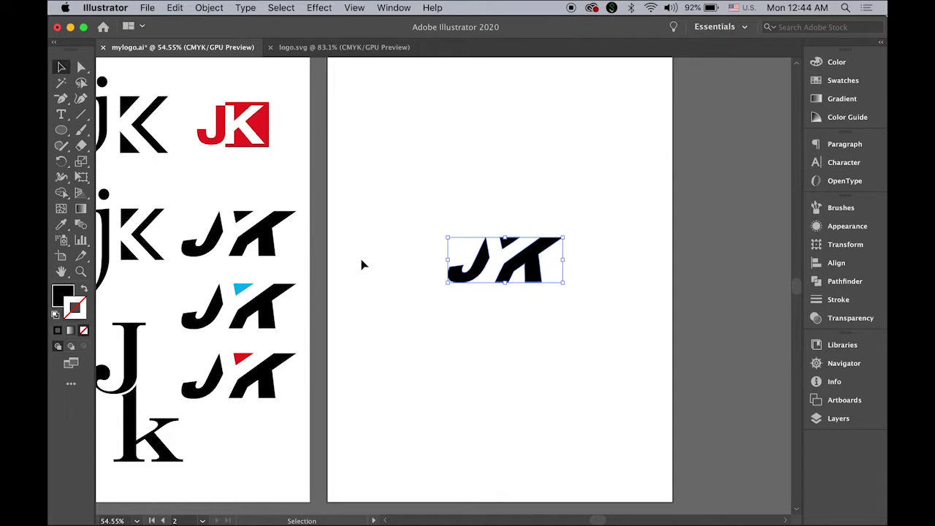
Draw a large black circle centred on the copied JK lettering and create a concentric copy scaled uniformly to 75%.
{"action": "left_click", "coordinate": [62, 131]}
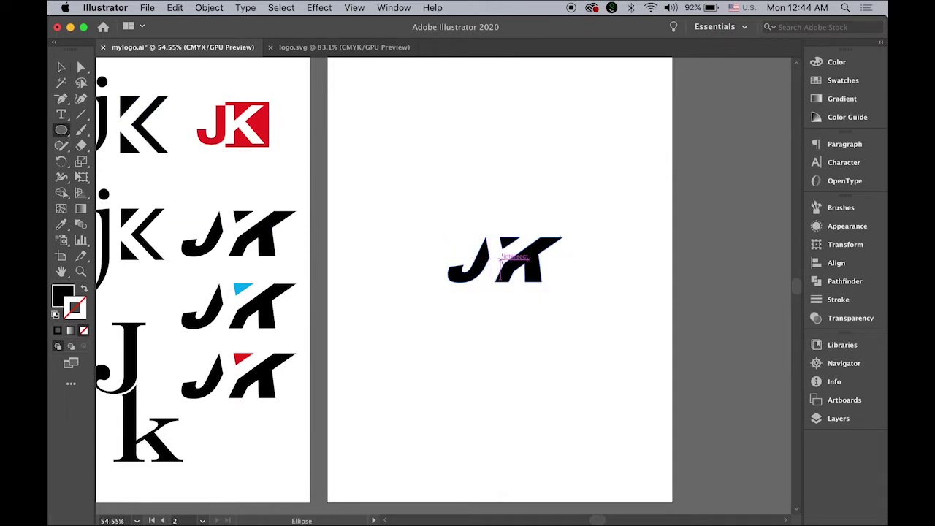
{"action": "left_click_drag", "start_coordinate": [500, 257], "coordinate": [616, 316]}
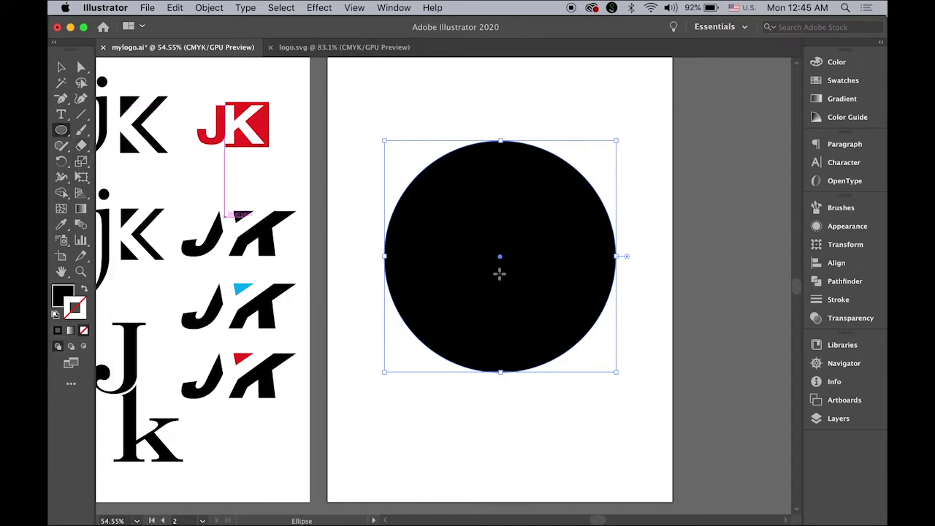
{"action": "double_click", "coordinate": [81, 164]}
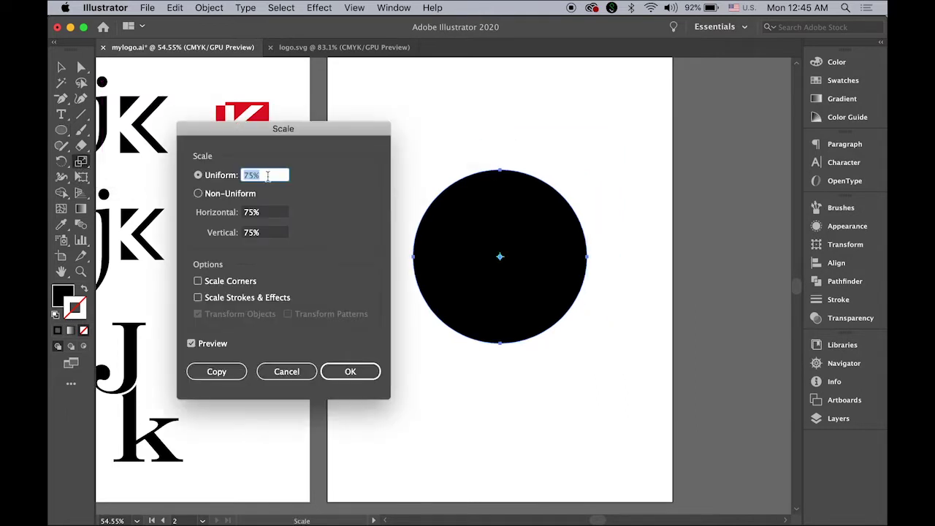
{"action": "left_click", "coordinate": [217, 372]}
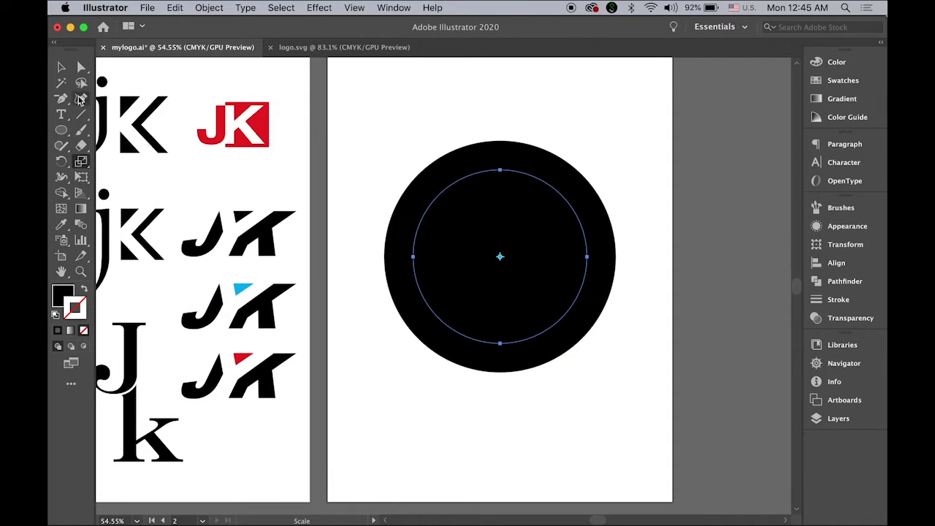
Exclude the overlap of the two circles with Pathfinder to form a ring around the JK lettering, and shift the ring slightly.
{"action": "left_click", "coordinate": [62, 66]}
{"action": "left_click", "coordinate": [436, 92]}
{"action": "left_click", "coordinate": [461, 158]}
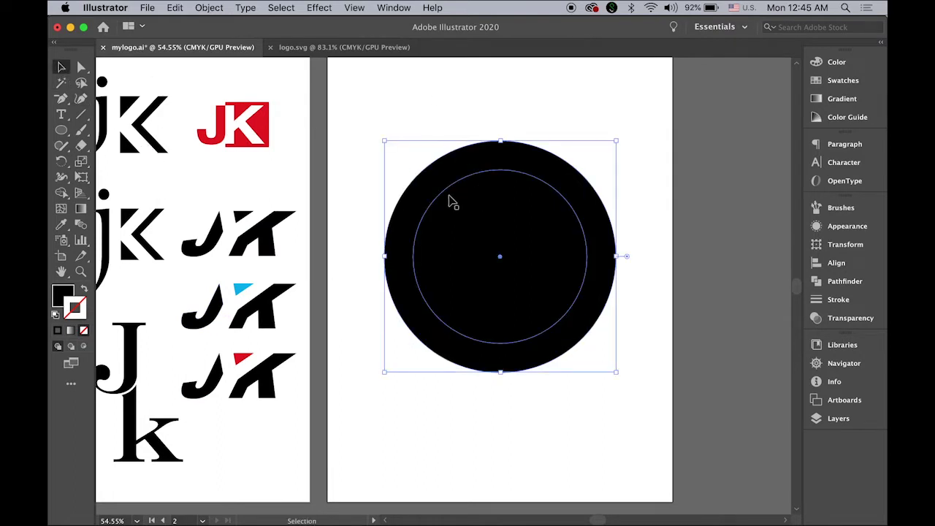
{"action": "left_click", "coordinate": [478, 303], "text": "shift"}
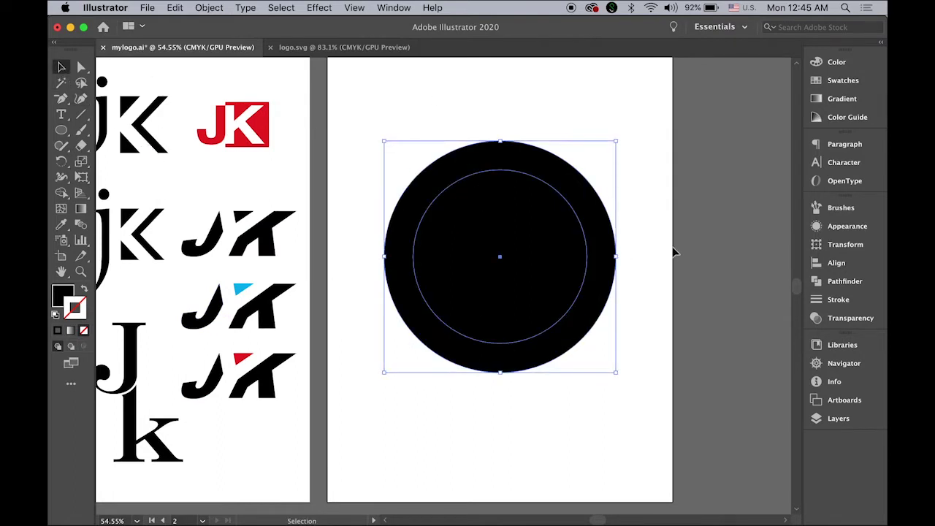
{"action": "left_click", "coordinate": [826, 281]}
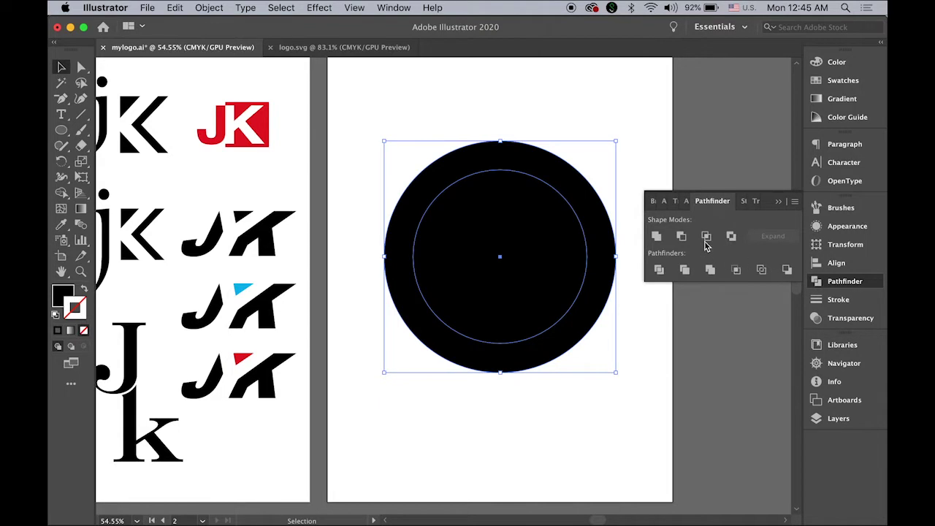
{"action": "left_click", "coordinate": [394, 7]}
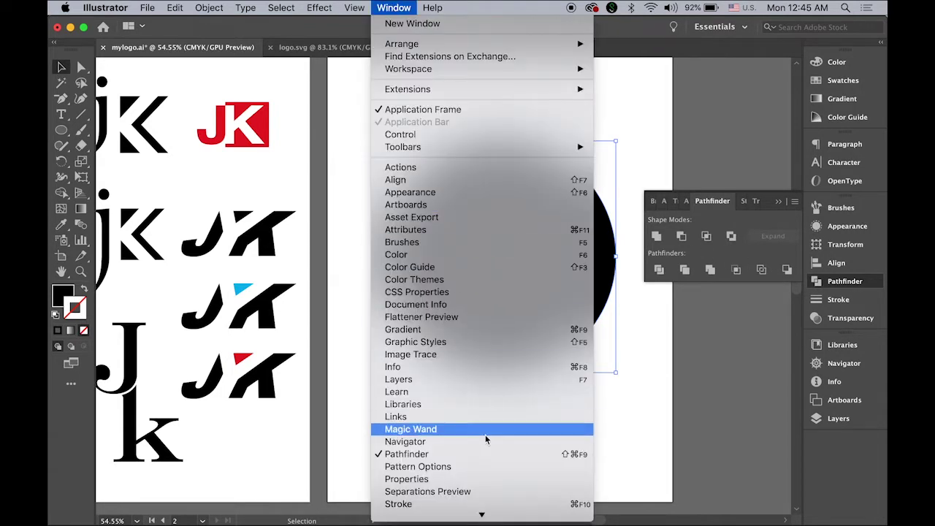
{"action": "left_click", "coordinate": [709, 395]}
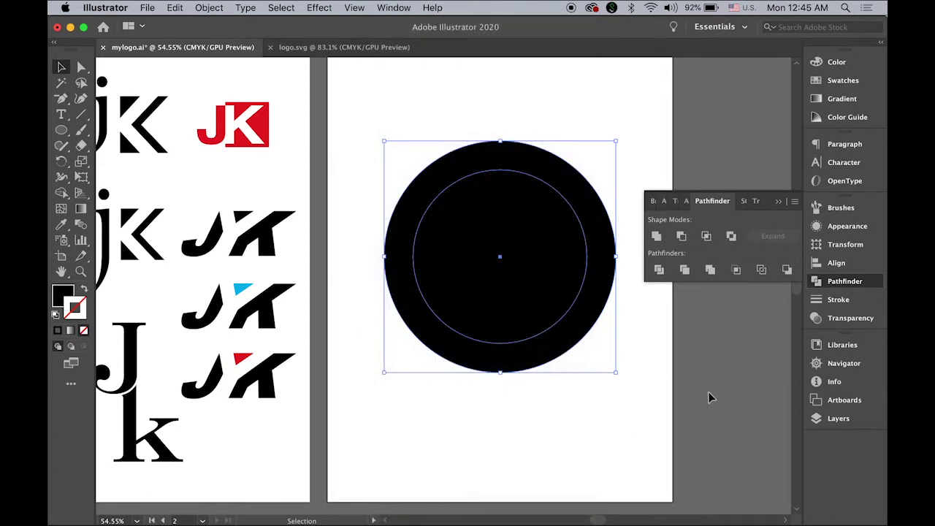
{"action": "left_click", "coordinate": [731, 237]}
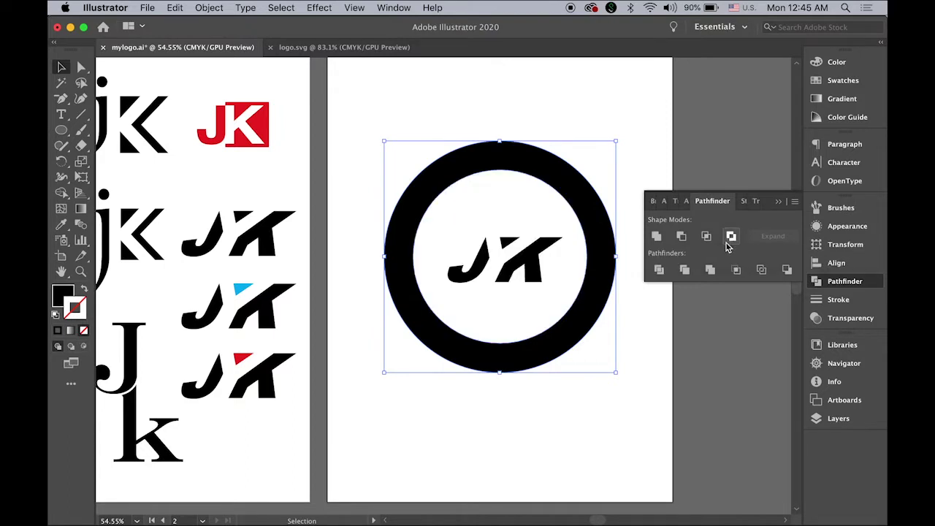
{"action": "left_click", "coordinate": [778, 206]}
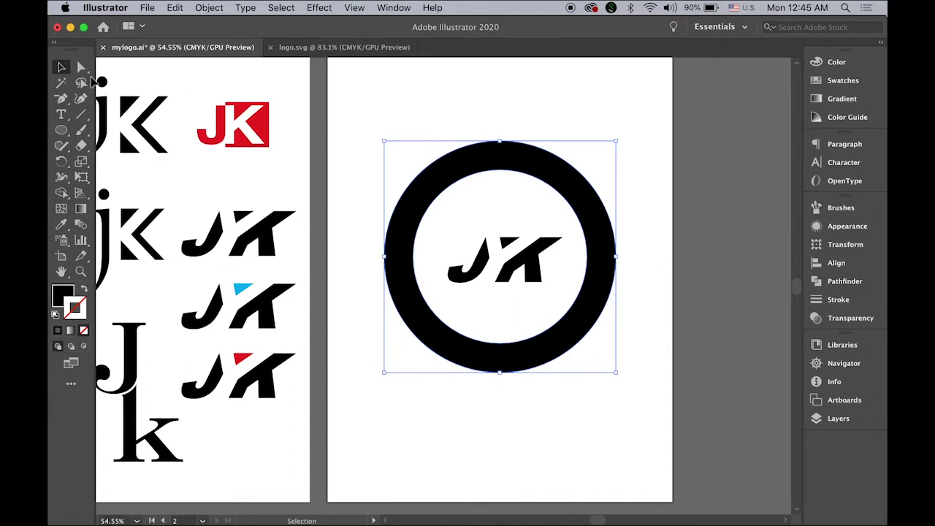
{"action": "left_click", "coordinate": [449, 94]}
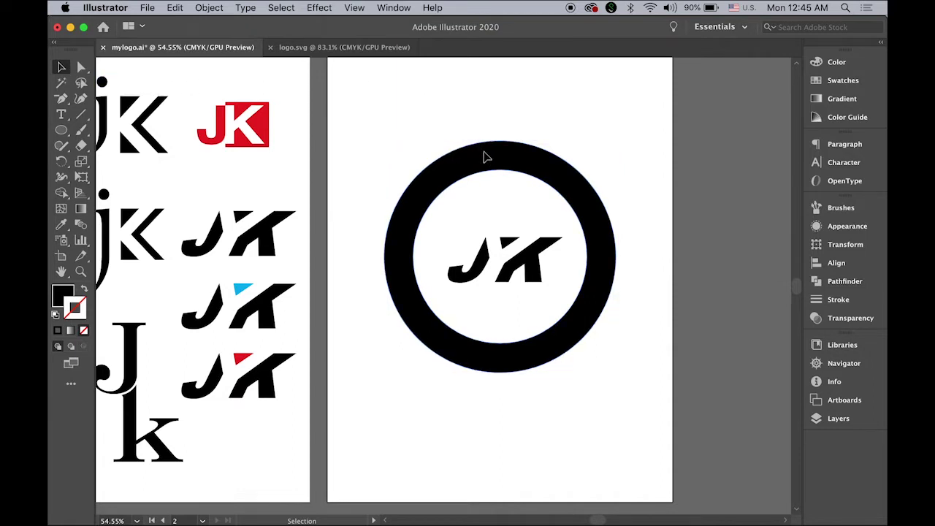
{"action": "left_click_drag", "start_coordinate": [486, 157], "coordinate": [490, 163]}
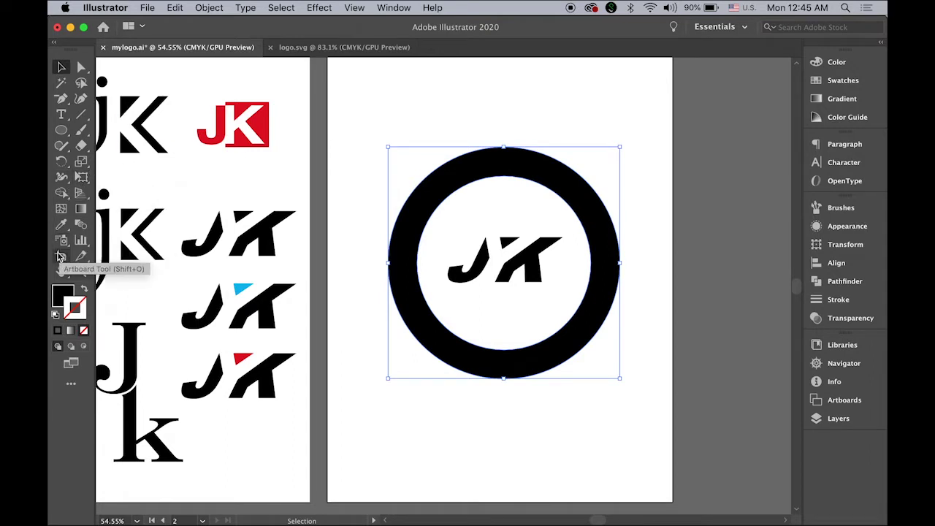
{"action": "left_click", "coordinate": [71, 385]}
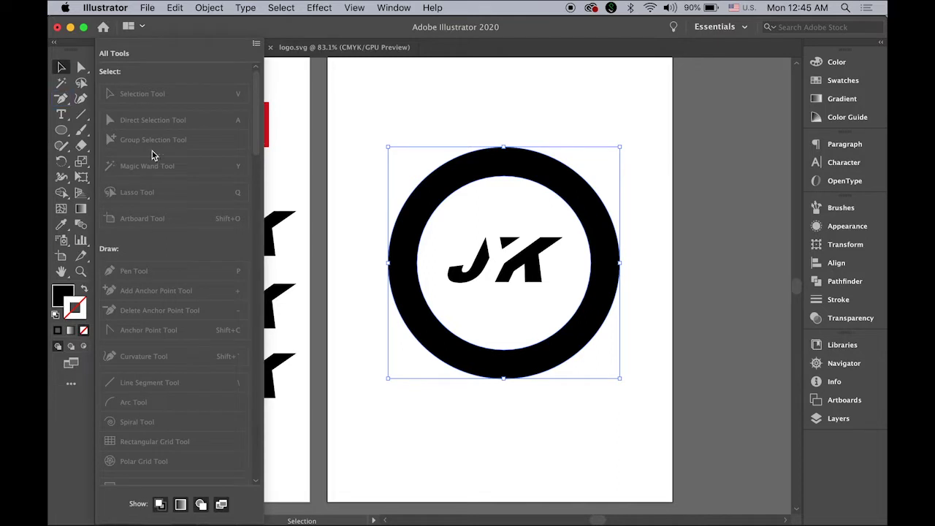
{"action": "scroll", "coordinate": [258, 137], "scroll_direction": "down", "scroll_amount": 5}
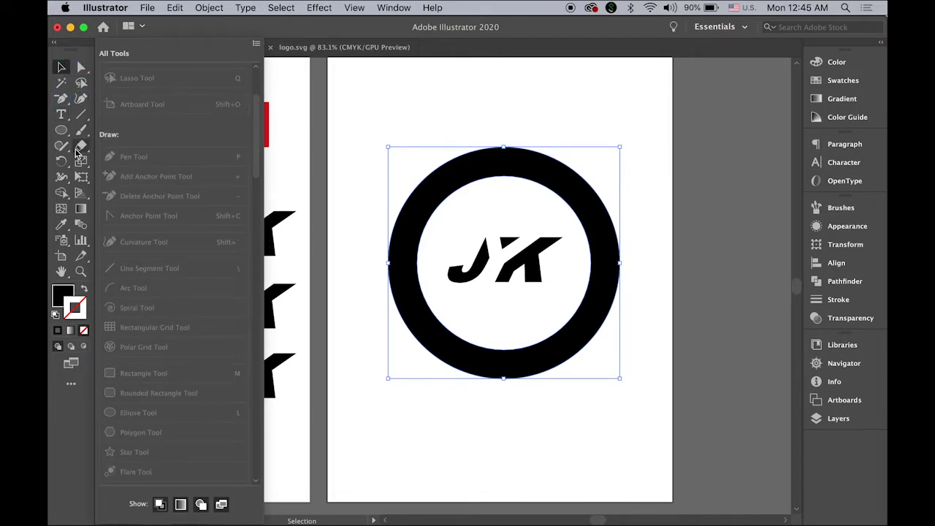
{"action": "left_click", "coordinate": [278, 131]}
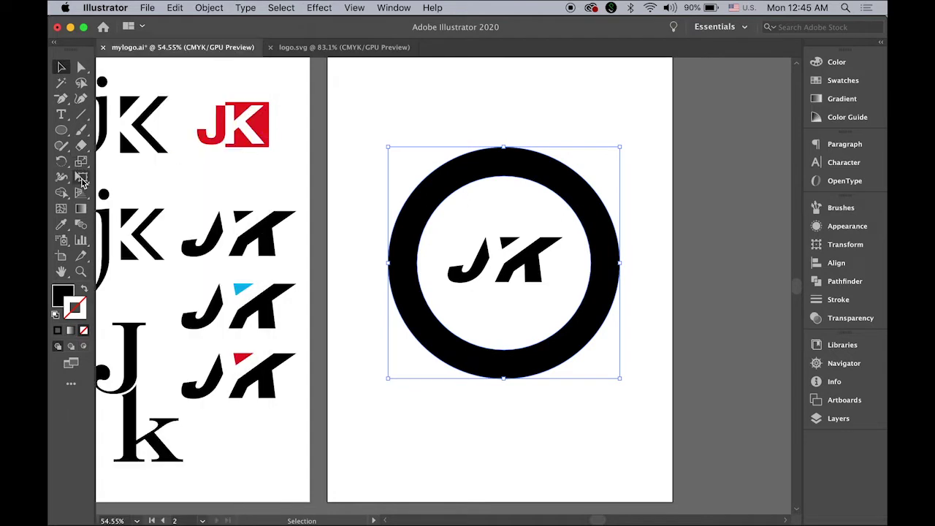
Free-distort the ring's corners with the Free Transform tool into a tilted ellipse with a thicker lower-right side.
{"action": "left_click", "coordinate": [81, 177]}
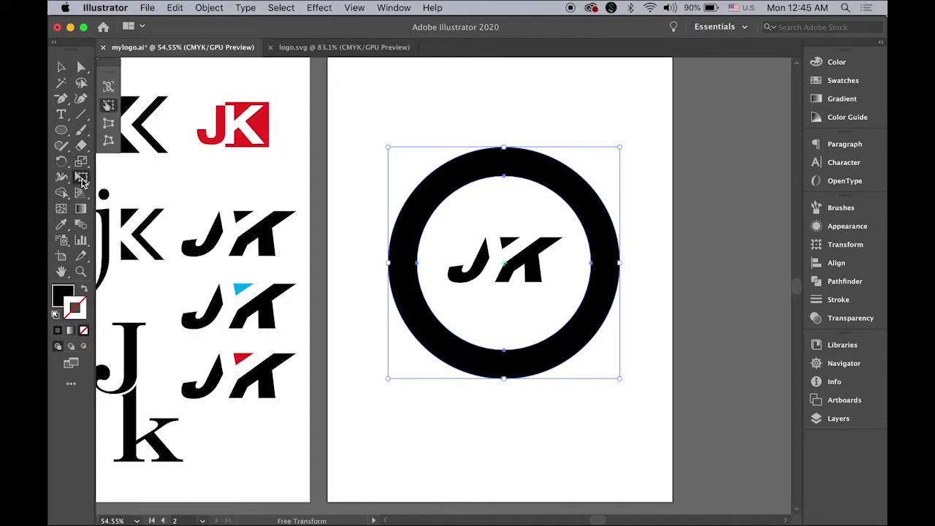
{"action": "left_click", "coordinate": [108, 143]}
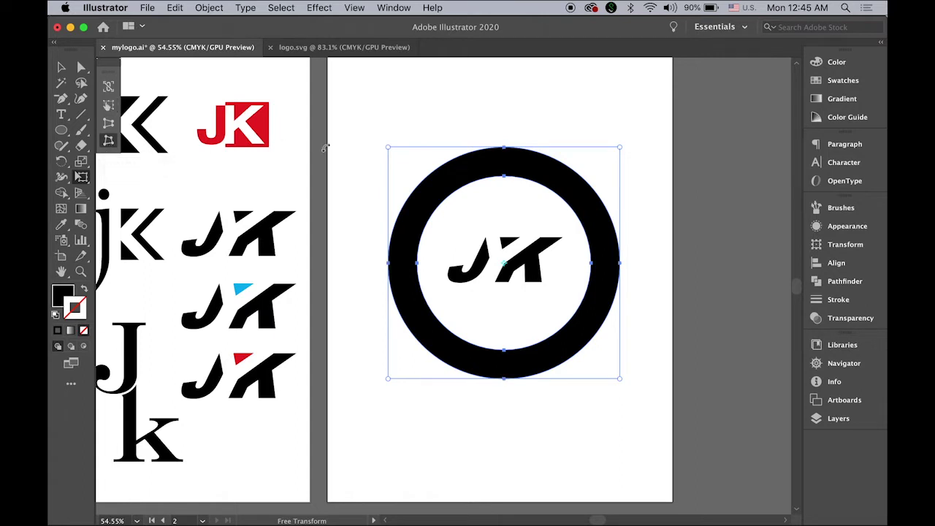
{"action": "left_click_drag", "start_coordinate": [388, 148], "coordinate": [432, 198]}
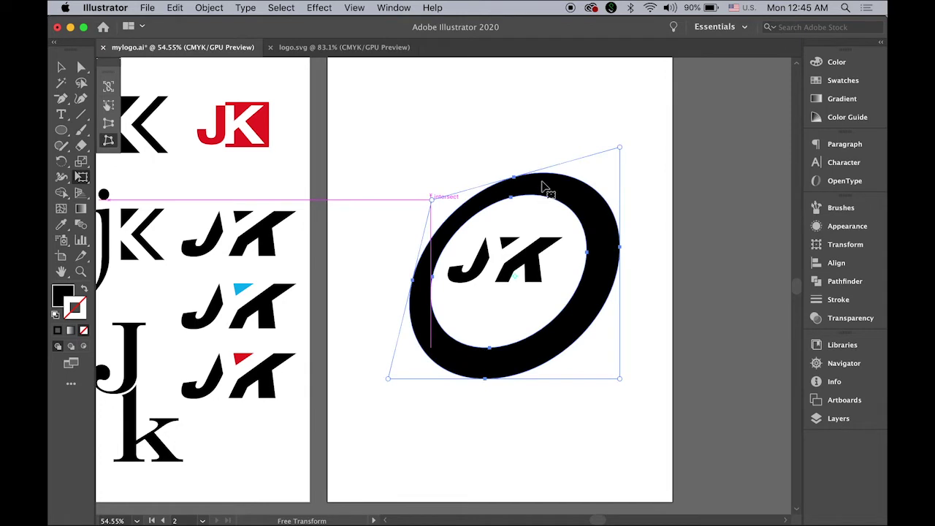
{"action": "left_click_drag", "start_coordinate": [619, 149], "coordinate": [620, 176]}
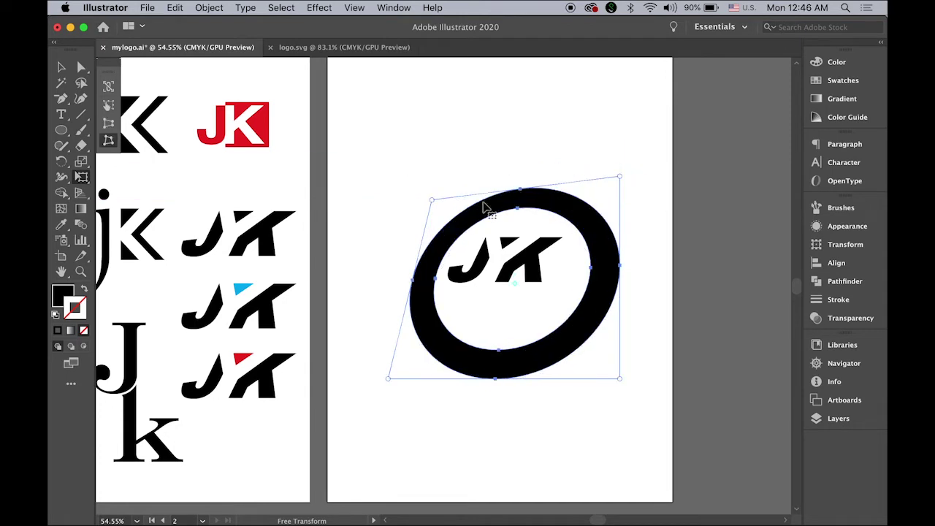
{"action": "mouse_move", "coordinate": [428, 200]}
{"action": "left_mouse_down"}
{"action": "mouse_move", "coordinate": [451, 209]}
{"action": "mouse_move", "coordinate": [442, 208]}
{"action": "left_mouse_up"}
{"action": "left_click_drag", "start_coordinate": [388, 378], "coordinate": [378, 354]}
{"action": "left_click_drag", "start_coordinate": [621, 380], "coordinate": [645, 388]}
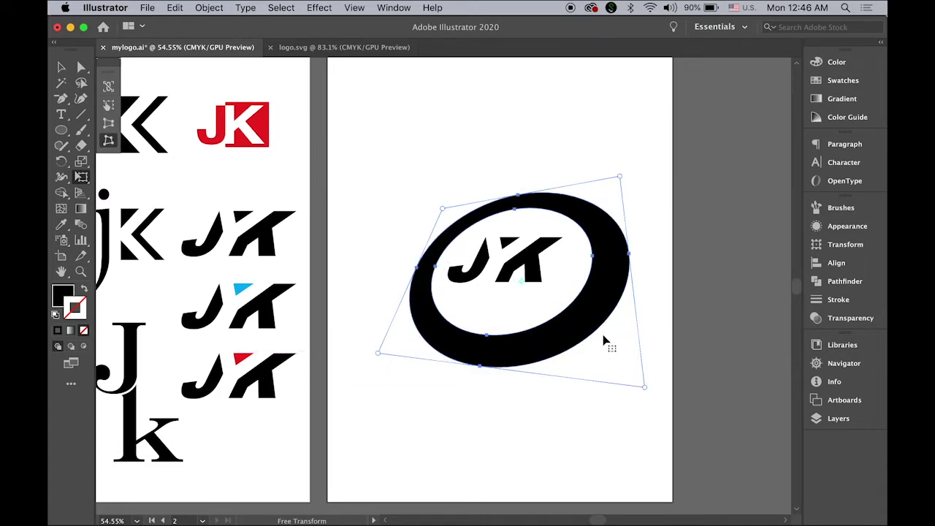
{"action": "left_click_drag", "start_coordinate": [444, 210], "coordinate": [445, 211]}
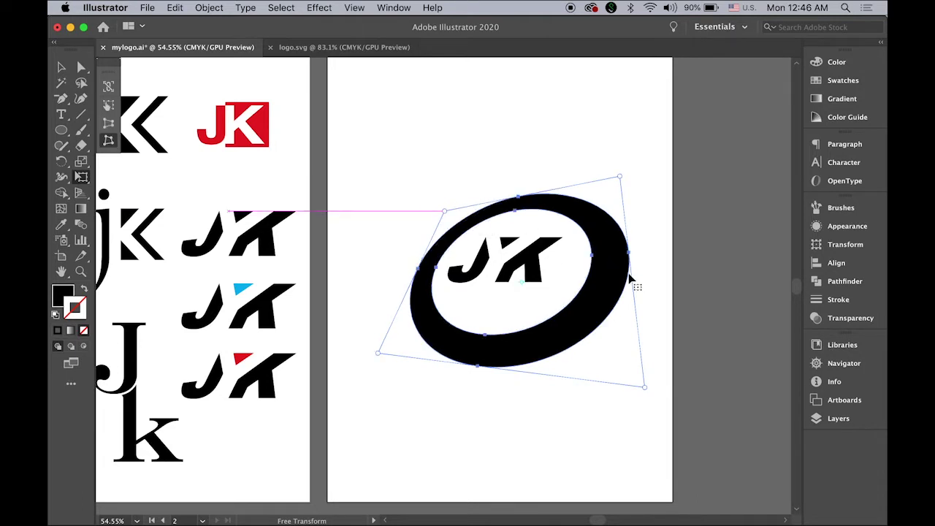
Move the distorted ring so that it frames the JK lettering, and deselect it.
{"action": "left_click_drag", "start_coordinate": [586, 317], "coordinate": [577, 307]}
{"action": "left_click", "coordinate": [62, 67]}
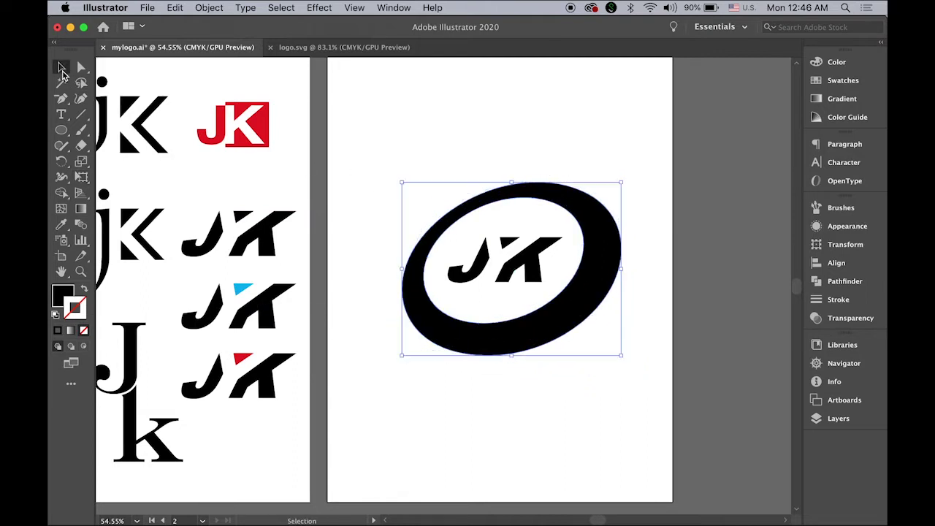
{"action": "left_click", "coordinate": [406, 122]}
View the finished logo.svg document and its Save As settings for the SVG format, leaving without saving.
{"action": "left_click", "coordinate": [363, 48]}
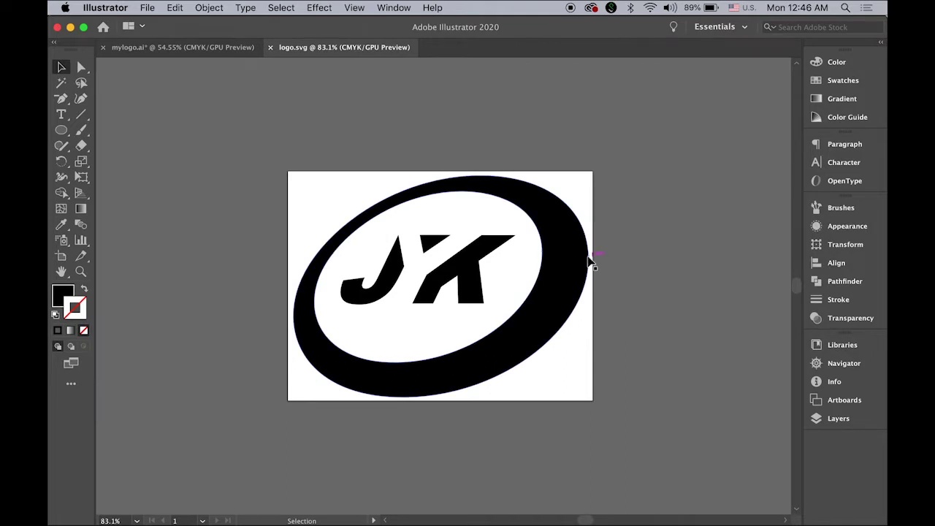
{"action": "left_click", "coordinate": [147, 8]}
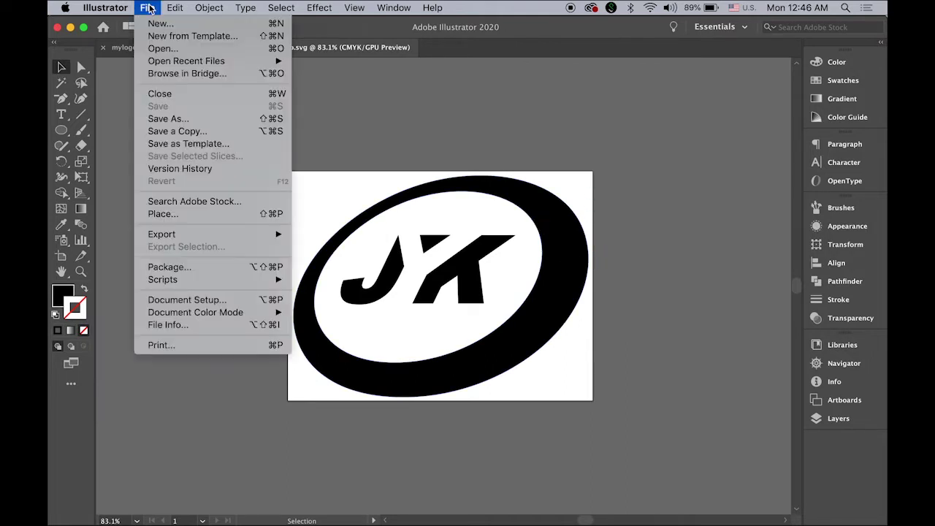
{"action": "left_click", "coordinate": [174, 119]}
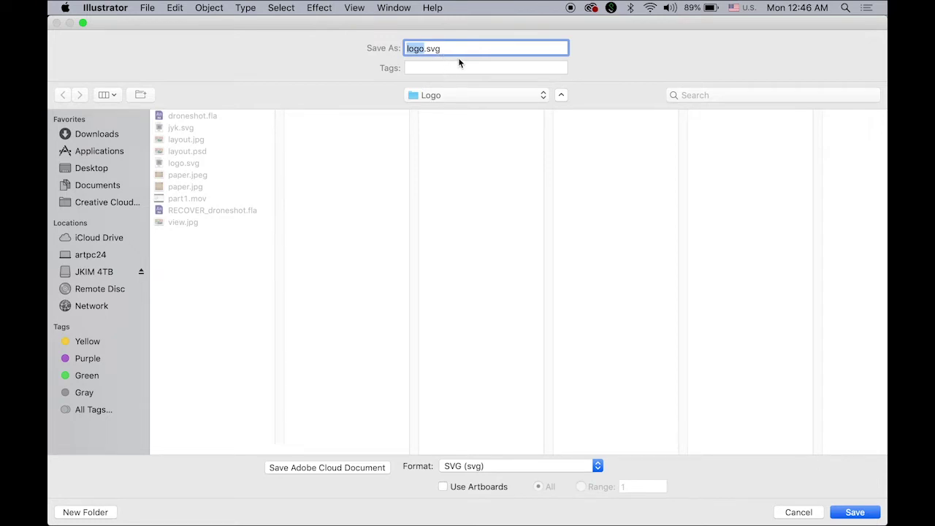
{"action": "left_click", "coordinate": [795, 511]}
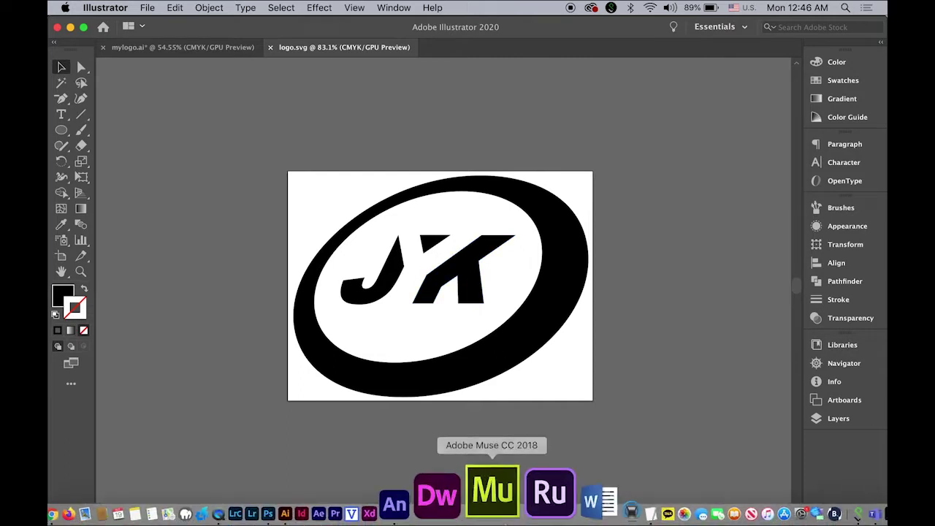
Switch to Animate and create an HTML5 Canvas document 600 px wide and 600 px high at 24 fps.
{"action": "left_click", "coordinate": [476, 491]}
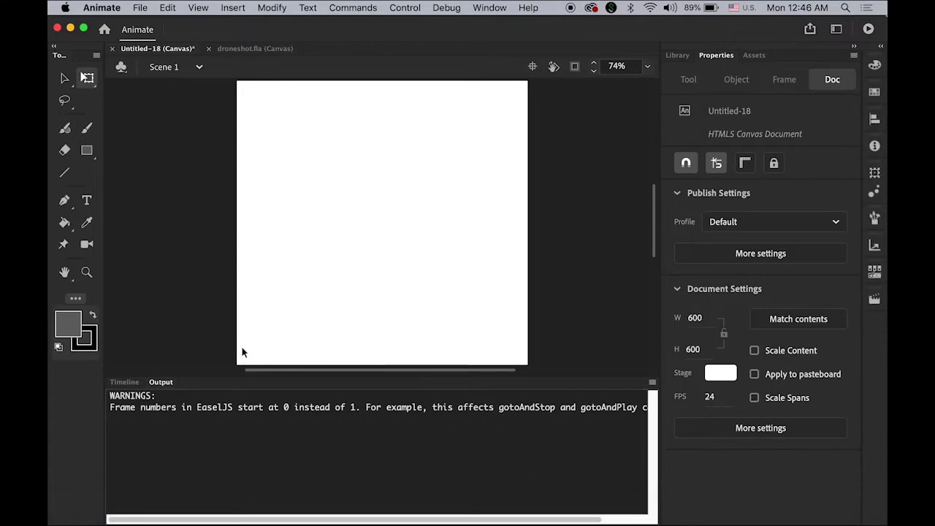
{"action": "key", "text": "super+n"}
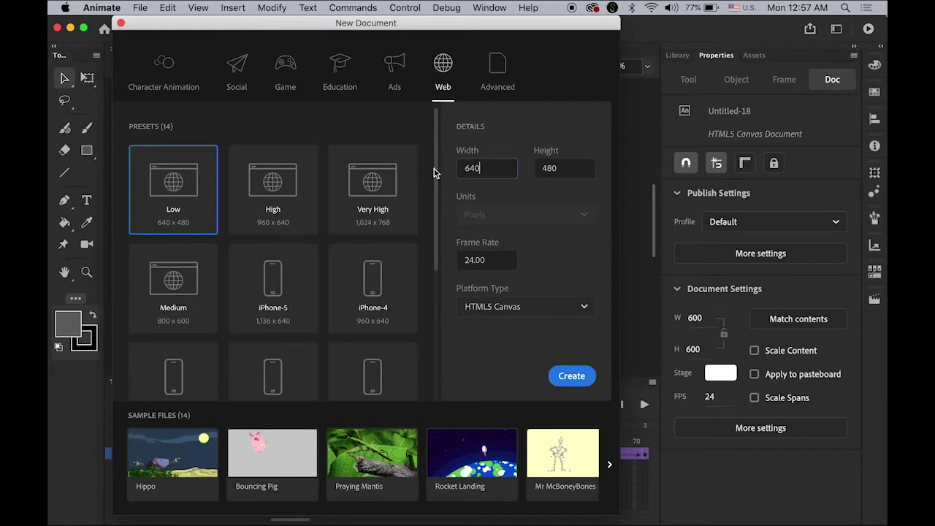
{"action": "key", "text": "Tab"}
{"action": "type", "text": "600"}
{"action": "key", "text": "Tab"}
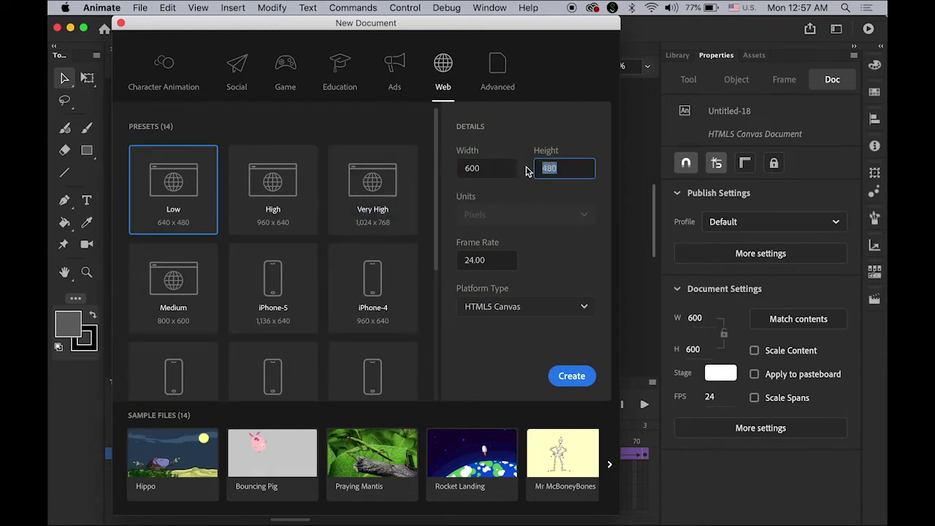
{"action": "type", "text": "600"}
{"action": "key", "text": "Tab"}
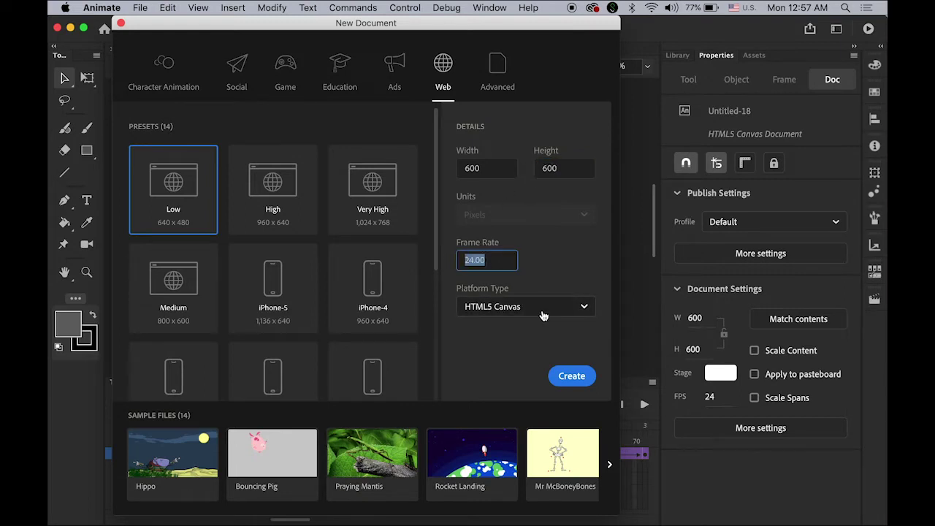
{"action": "left_click", "coordinate": [488, 167]}
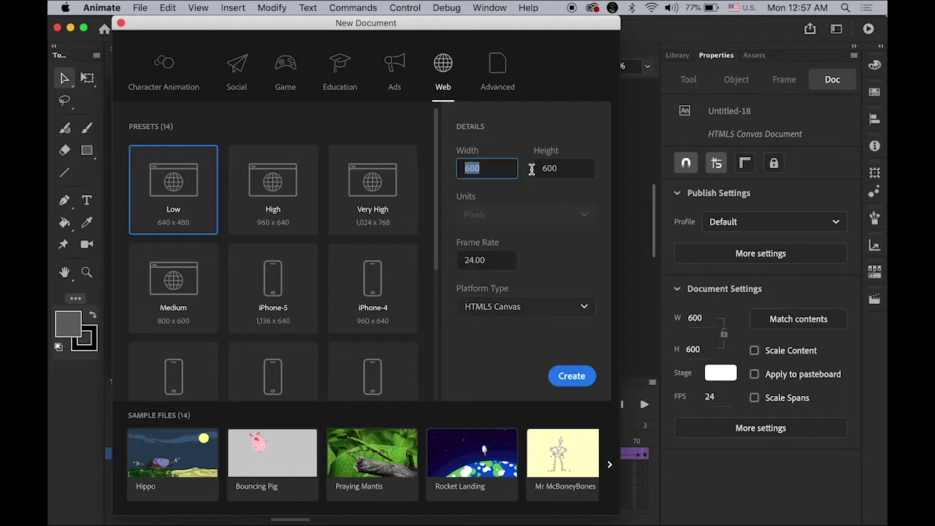
{"action": "key", "text": "Tab"}
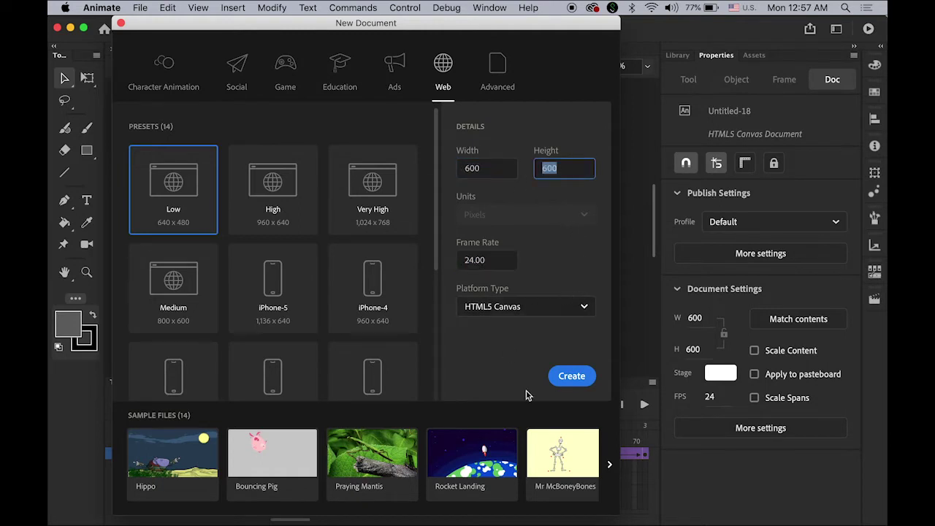
{"action": "left_click", "coordinate": [571, 376]}
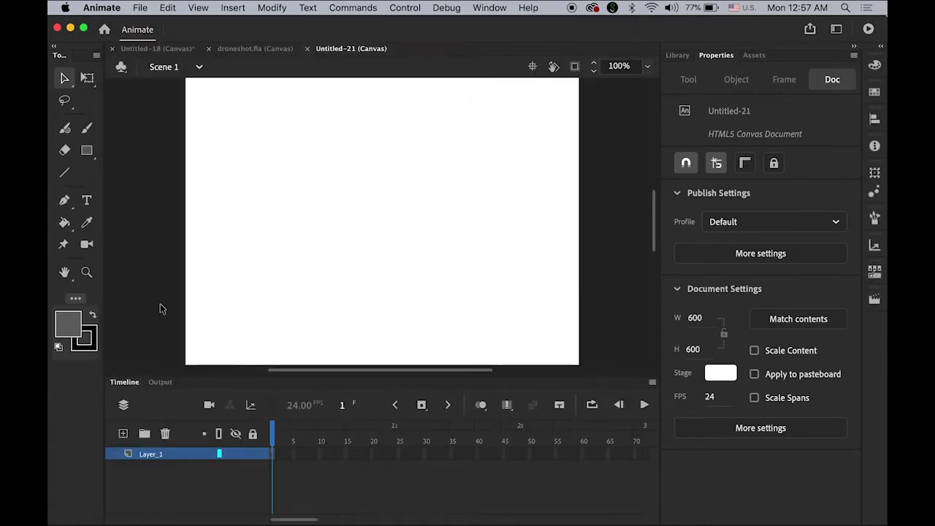
Import logo.svg to the stage with all paths in the same layer and frame, keeping the stage size.
{"action": "double_click", "coordinate": [64, 272]}
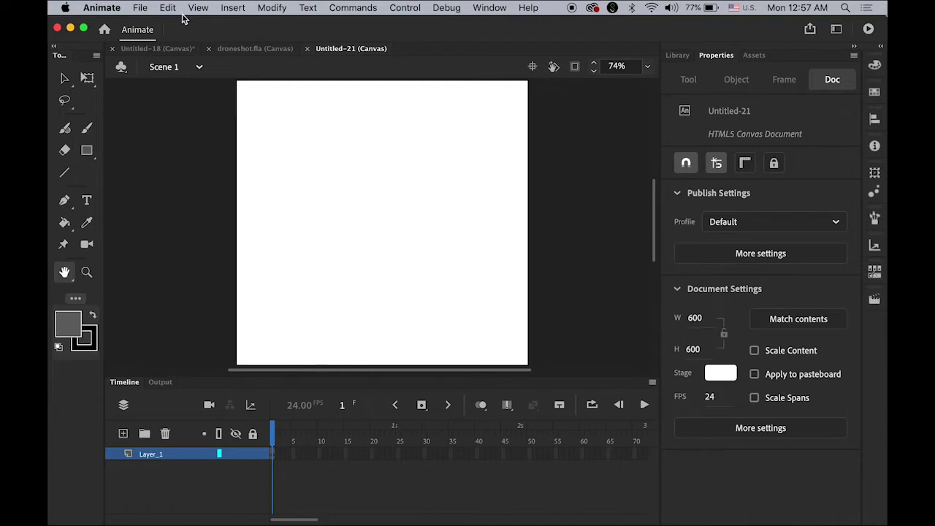
{"action": "left_click", "coordinate": [141, 7]}
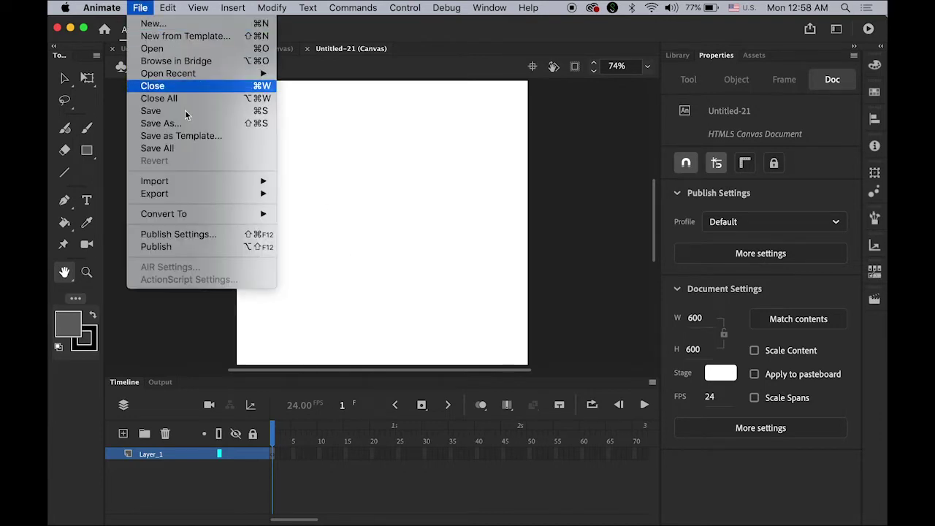
{"action": "mouse_move", "coordinate": [233, 184]}
{"action": "left_click", "coordinate": [345, 182]}
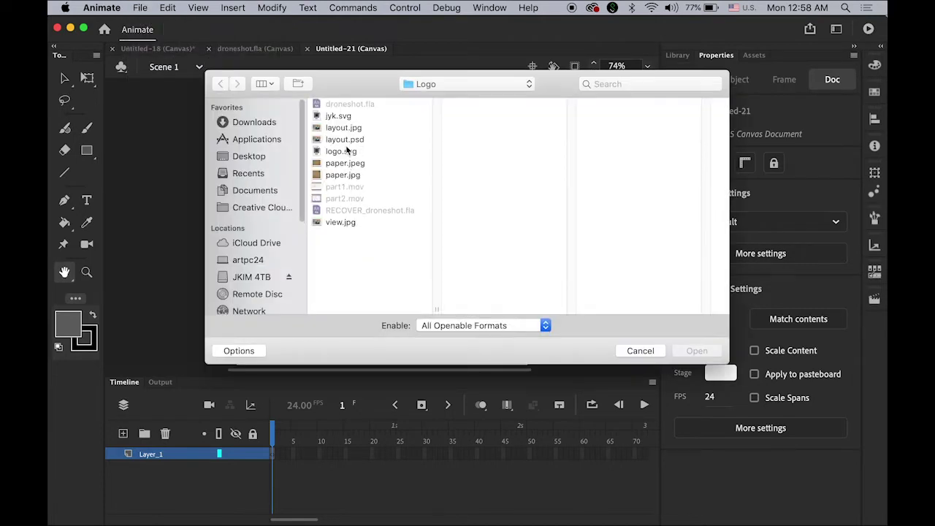
{"action": "left_click", "coordinate": [348, 150]}
{"action": "key", "text": "Return"}
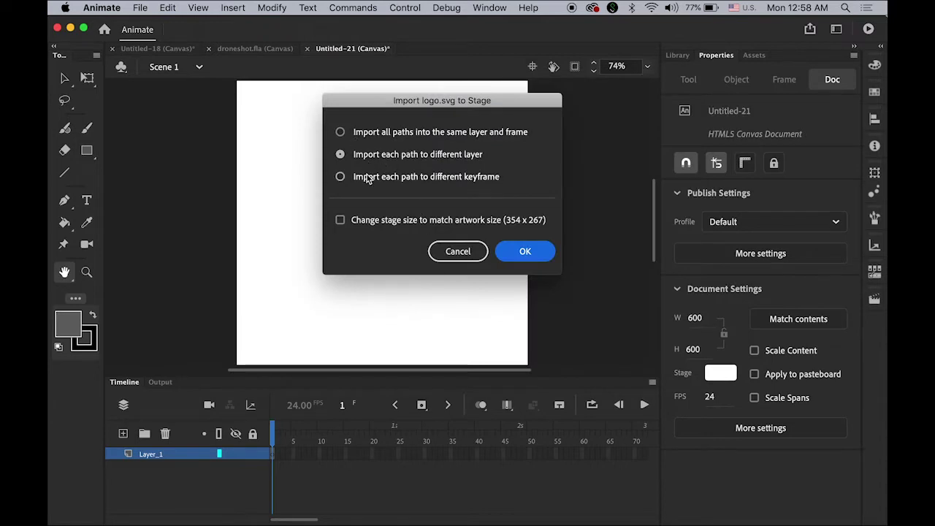
{"action": "left_click", "coordinate": [340, 132]}
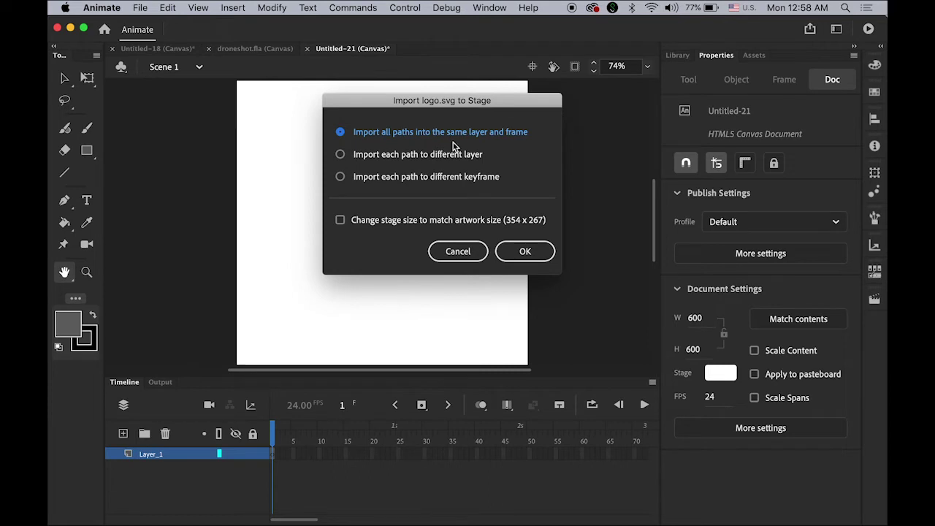
{"action": "left_click", "coordinate": [525, 251]}
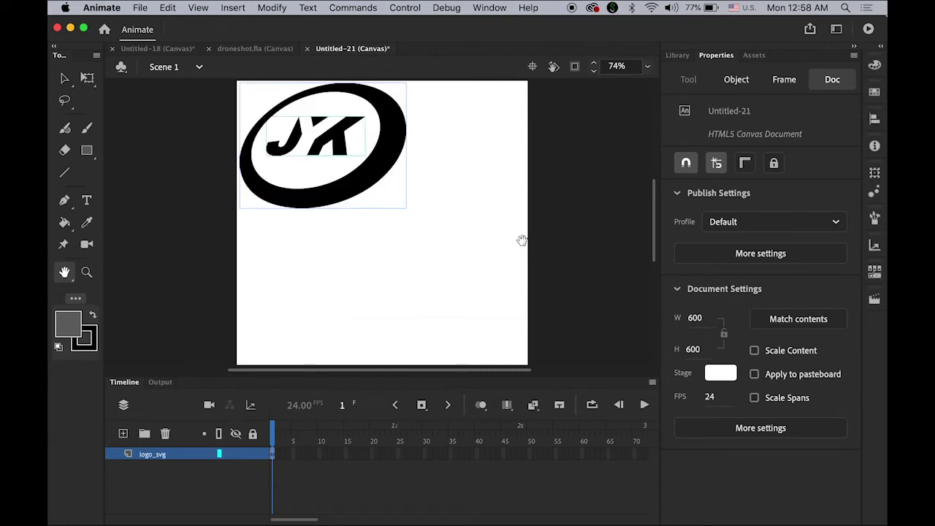
Centre the imported logo horizontally and vertically on the stage with the Align options.
{"action": "left_click", "coordinate": [875, 122]}
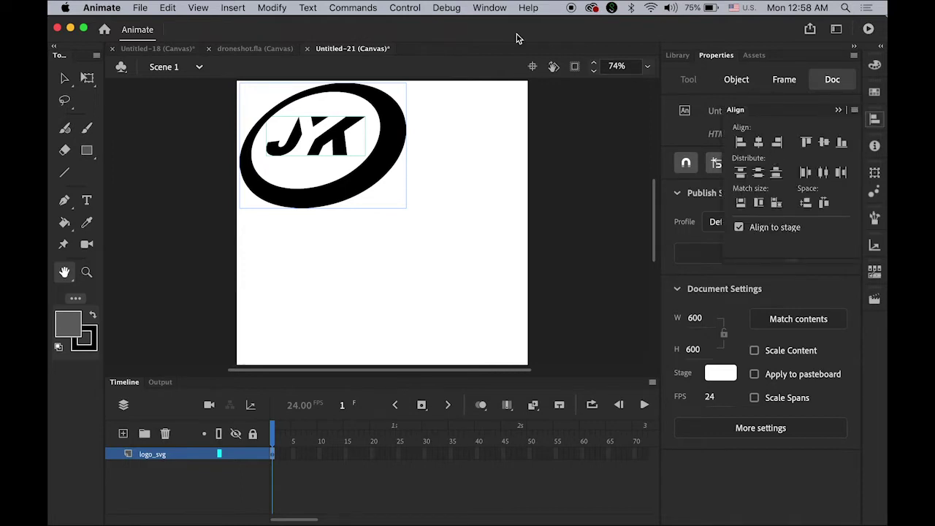
{"action": "left_click", "coordinate": [489, 8]}
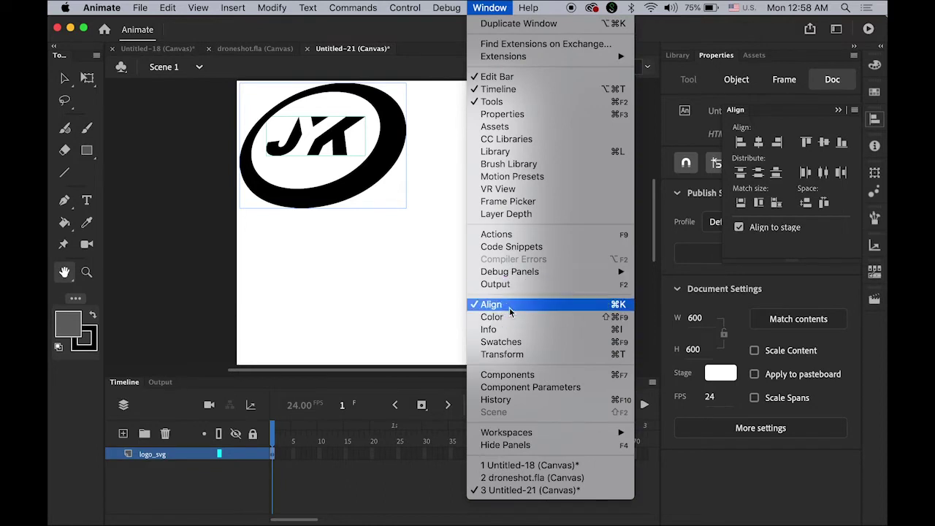
{"action": "left_click", "coordinate": [842, 211]}
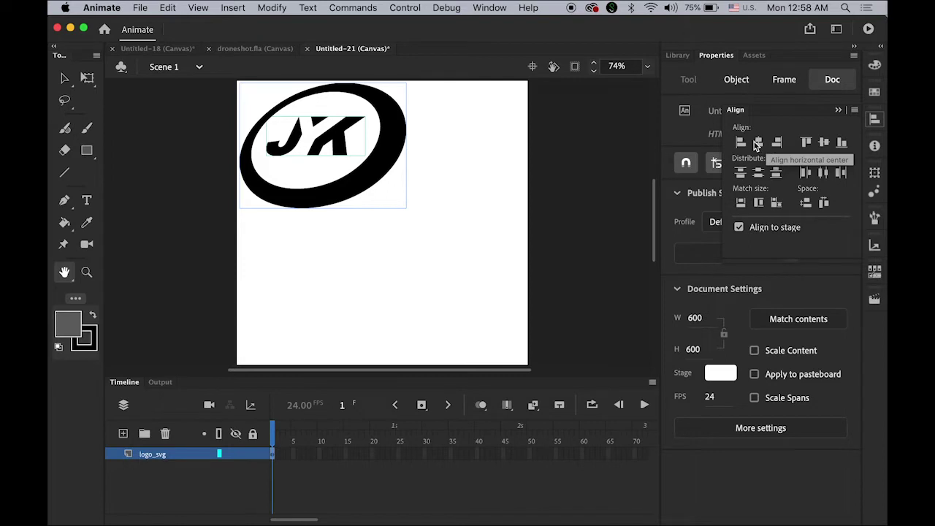
{"action": "left_click", "coordinate": [757, 144]}
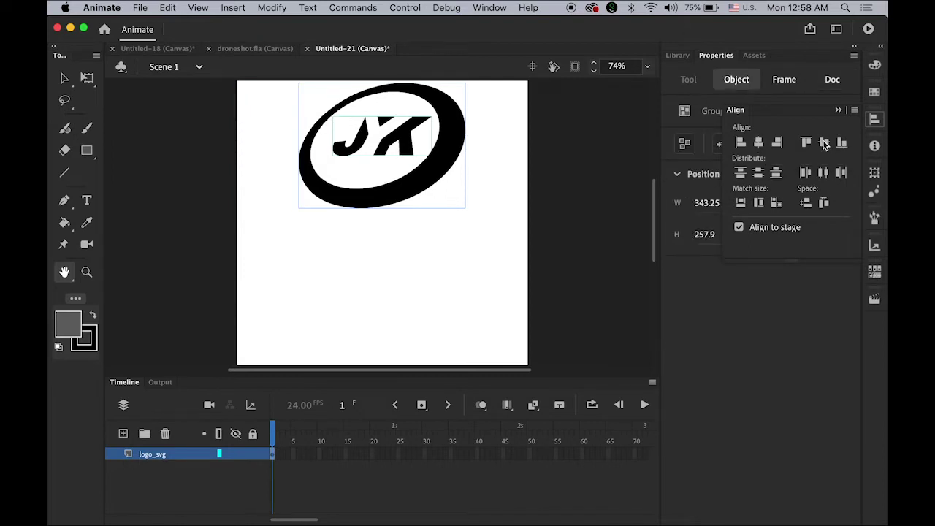
{"action": "left_click", "coordinate": [824, 143]}
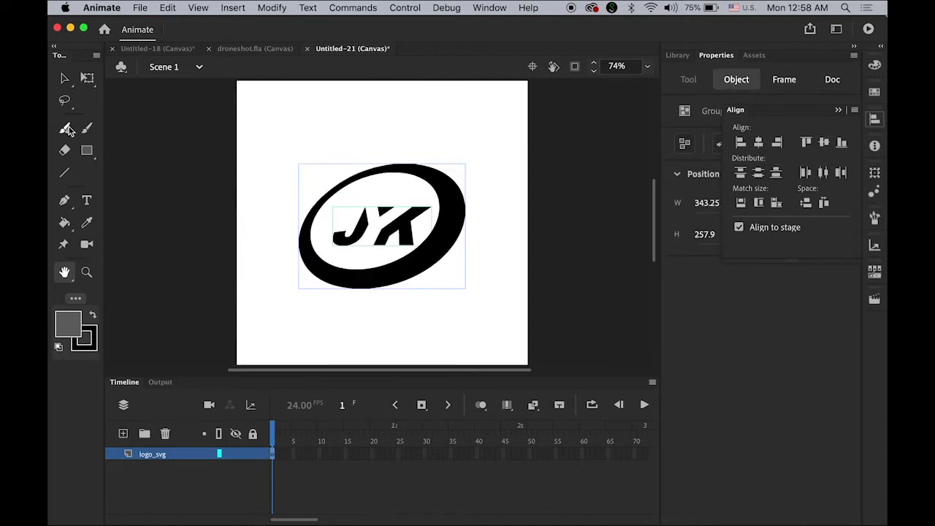
Nudge the JK lettering group up and left inside the ring to X 186.1, Y 246.05, and deselect it.
{"action": "left_click", "coordinate": [66, 80]}
{"action": "left_click", "coordinate": [400, 232]}
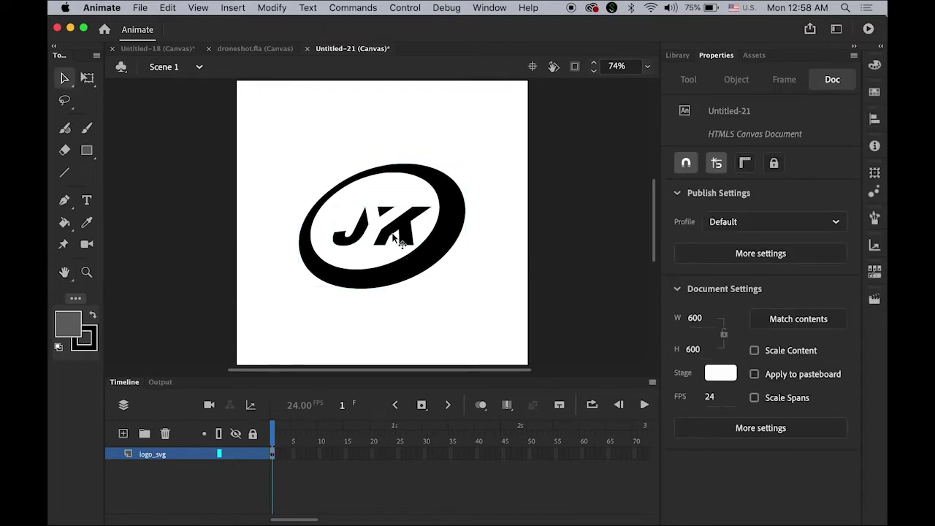
{"action": "left_click", "coordinate": [406, 235]}
{"action": "key", "text": "Up"}
{"action": "key", "text": "Up"}
{"action": "key", "text": "Up"}
{"action": "key", "text": "Up"}
{"action": "key", "text": "Up"}
{"action": "key", "text": "Up"}
{"action": "key", "text": "Up"}
{"action": "key", "text": "Up"}
{"action": "key", "text": "Up"}
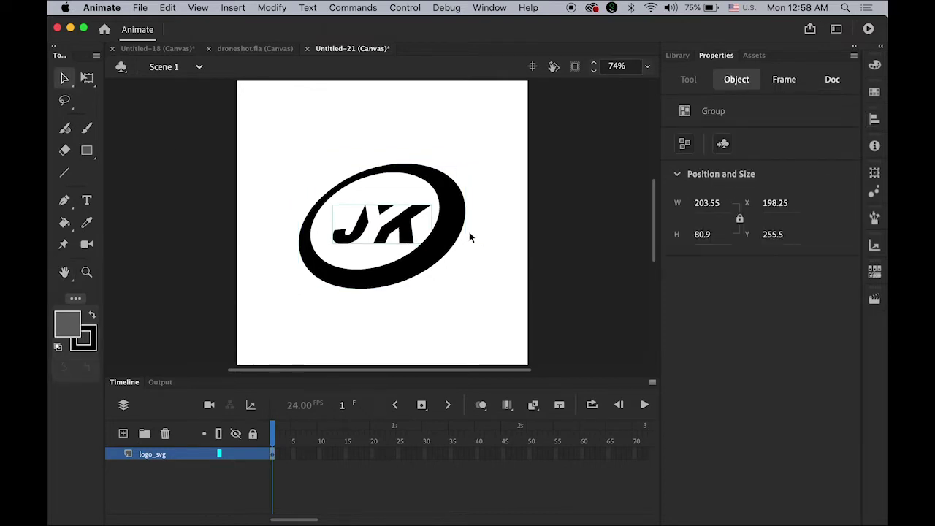
{"action": "key", "text": "Up"}
{"action": "key", "text": "Up"}
{"action": "key", "text": "Left"}
{"action": "key", "text": "Left"}
{"action": "key", "text": "Left"}
{"action": "key", "text": "Left"}
{"action": "key", "text": "Left"}
{"action": "key", "text": "Left"}
{"action": "key", "text": "Left"}
{"action": "key", "text": "Left"}
{"action": "key", "text": "Left"}
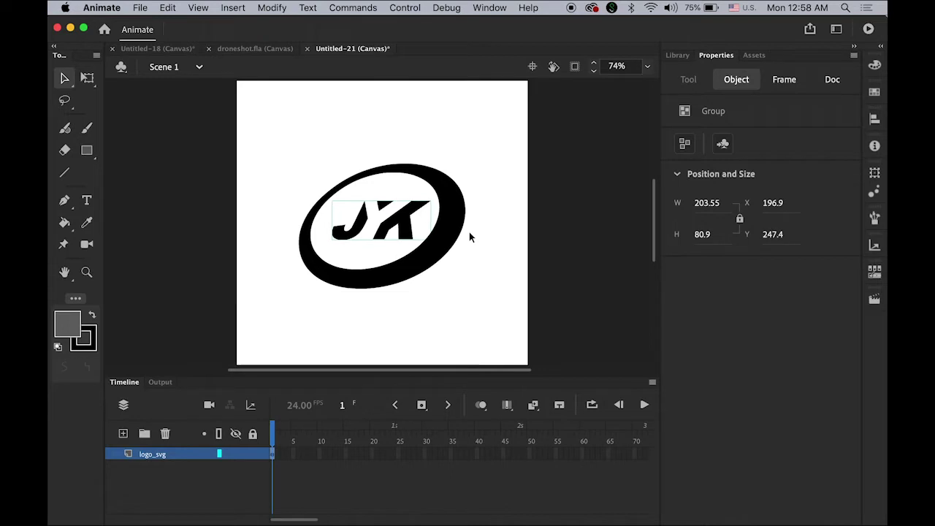
{"action": "key", "text": "Left"}
{"action": "key", "text": "Up"}
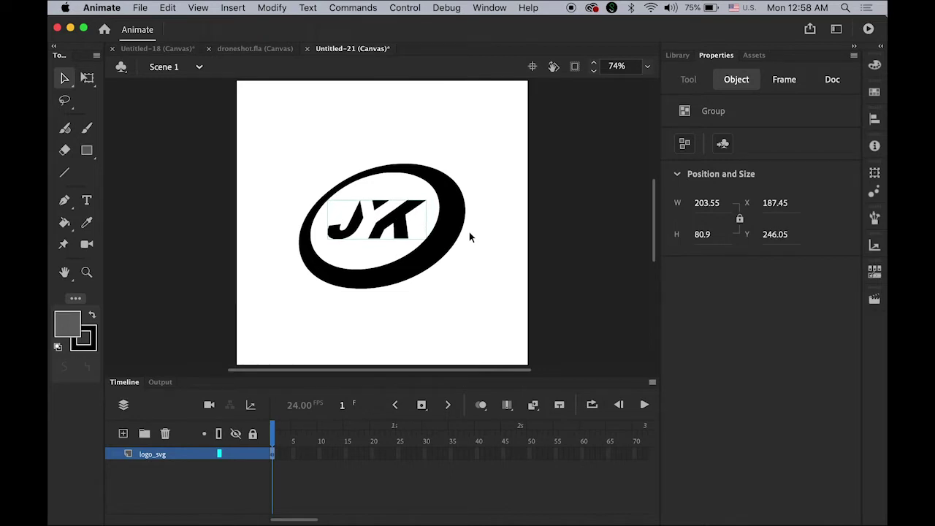
{"action": "key", "text": "Left"}
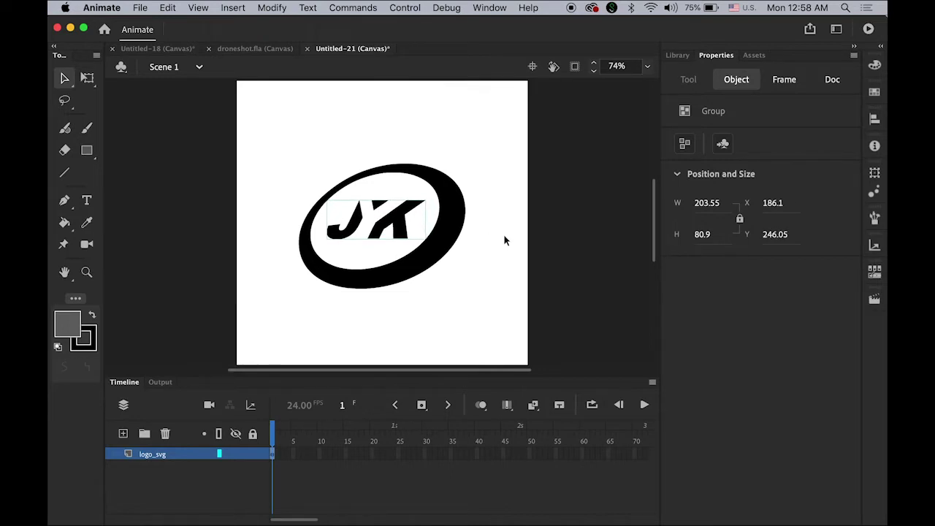
{"action": "left_click", "coordinate": [500, 236]}
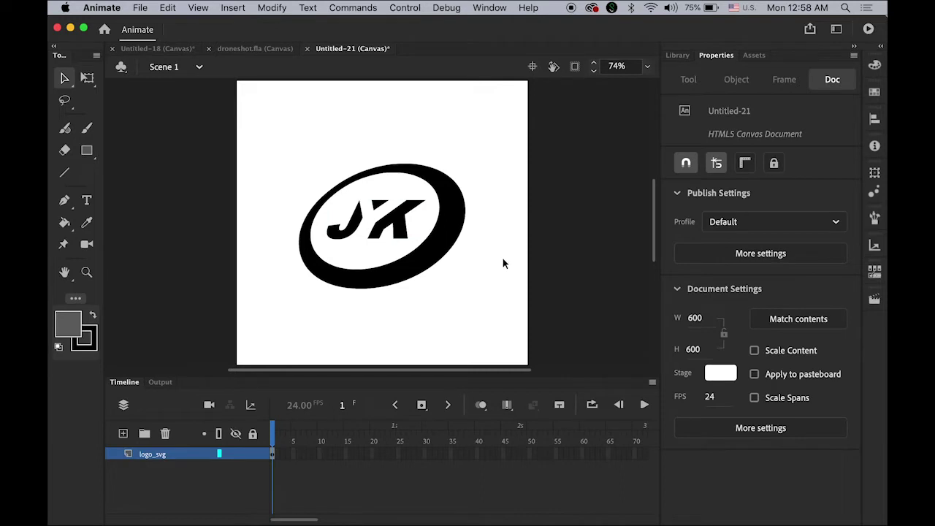
Select the ring and lettering groups together and break them apart twice into editable shapes.
{"action": "left_click", "coordinate": [354, 237]}
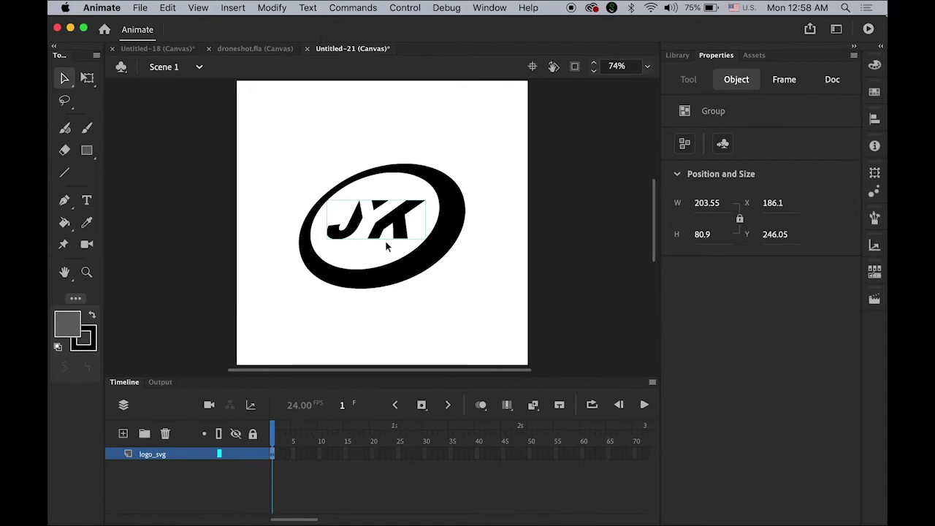
{"action": "left_click", "coordinate": [446, 208]}
{"action": "left_click", "coordinate": [505, 296]}
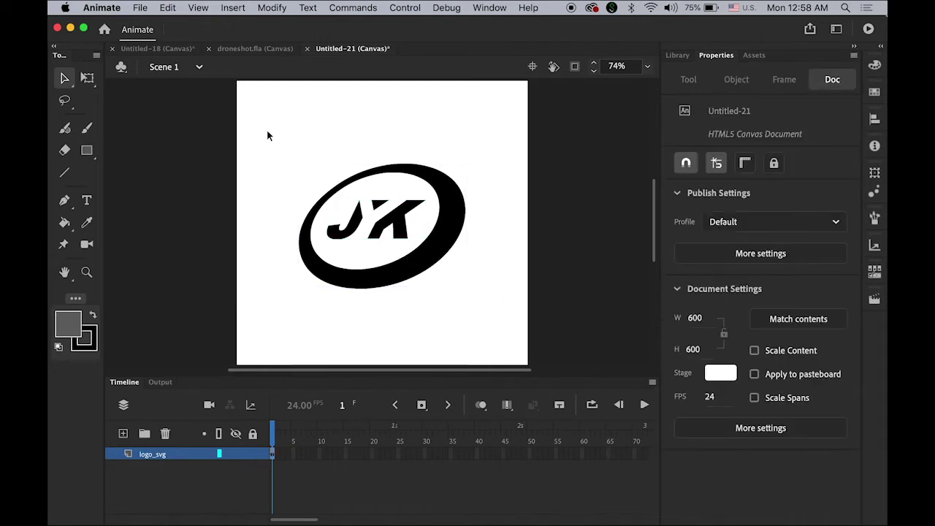
{"action": "left_click_drag", "start_coordinate": [267, 129], "coordinate": [497, 319]}
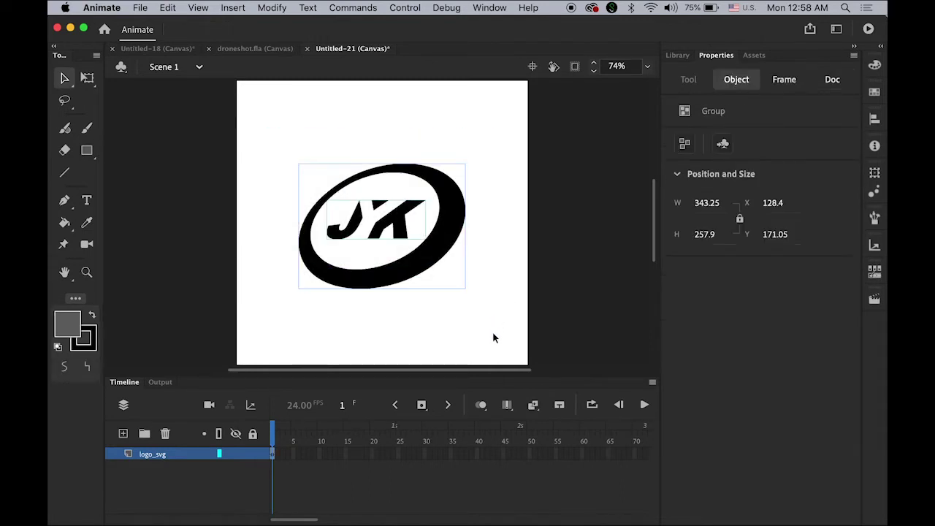
{"action": "left_click", "coordinate": [281, 8]}
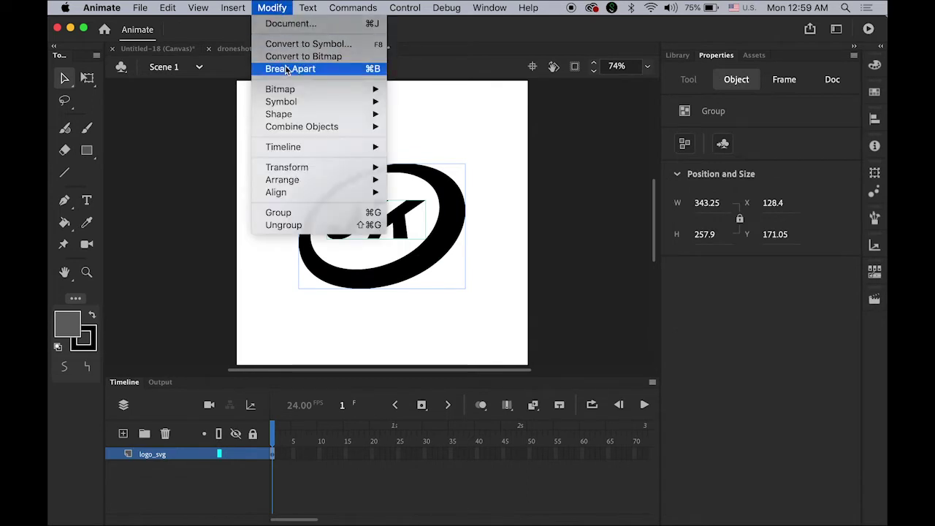
{"action": "left_click", "coordinate": [285, 69]}
{"action": "left_click", "coordinate": [276, 6]}
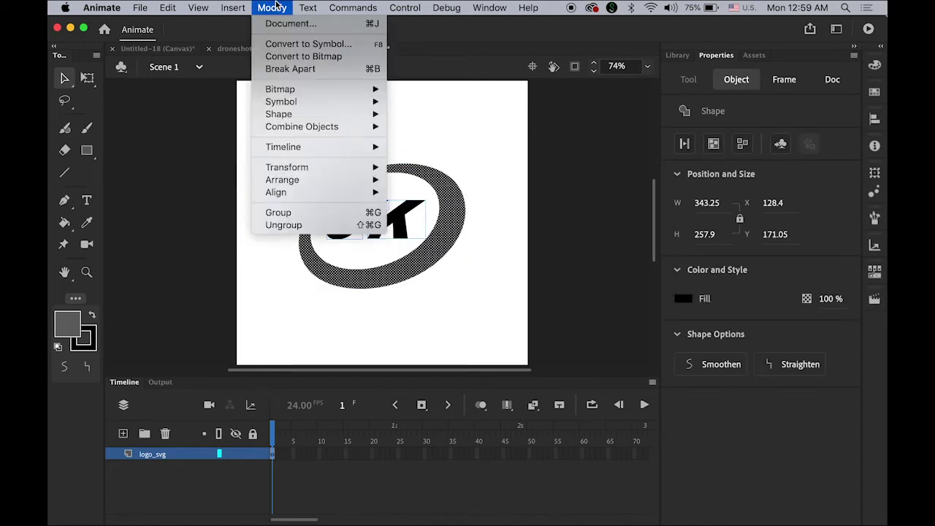
{"action": "left_click", "coordinate": [286, 71]}
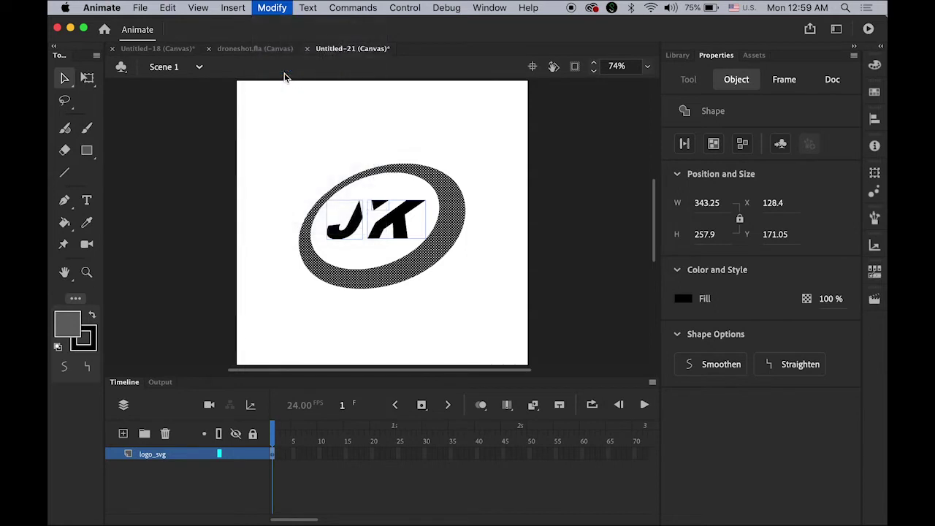
{"action": "left_click", "coordinate": [514, 258]}
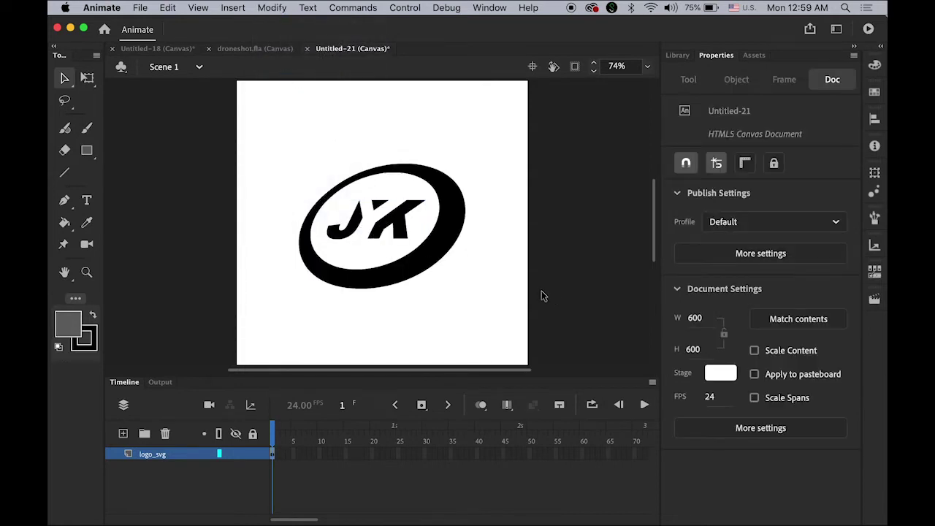
Fill the J and the main K shape with dark grey, leaving out the small wedge between them, and deselect.
{"action": "left_click", "coordinate": [360, 228]}
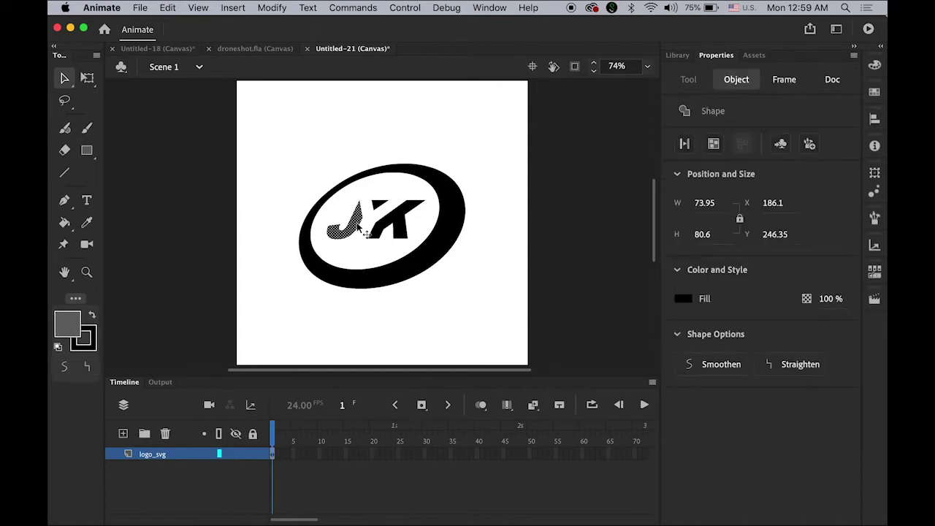
{"action": "left_click", "coordinate": [403, 228], "text": "shift"}
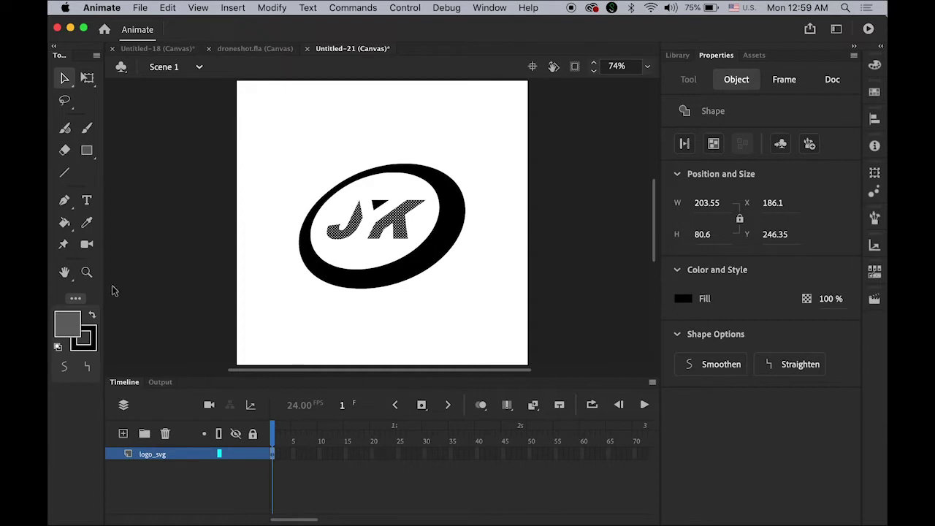
{"action": "left_click", "coordinate": [76, 322]}
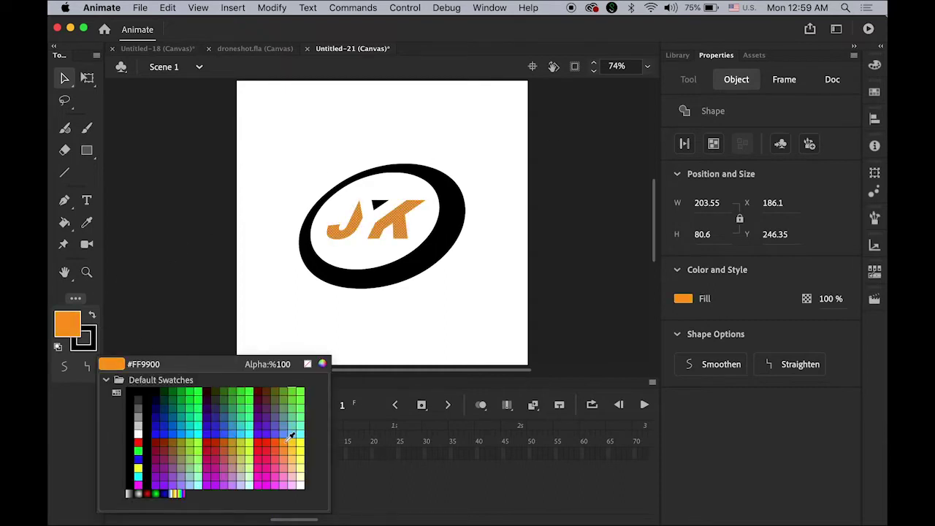
{"action": "left_click", "coordinate": [139, 410]}
{"action": "left_click", "coordinate": [270, 195]}
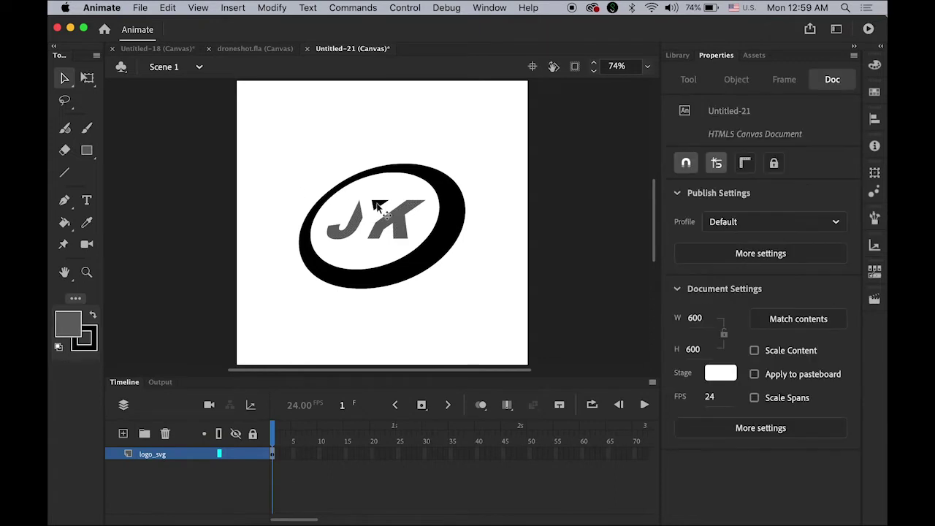
Fill the small black wedge between the J and the K with orange, and deselect it.
{"action": "left_click", "coordinate": [378, 207]}
{"action": "left_click", "coordinate": [68, 326]}
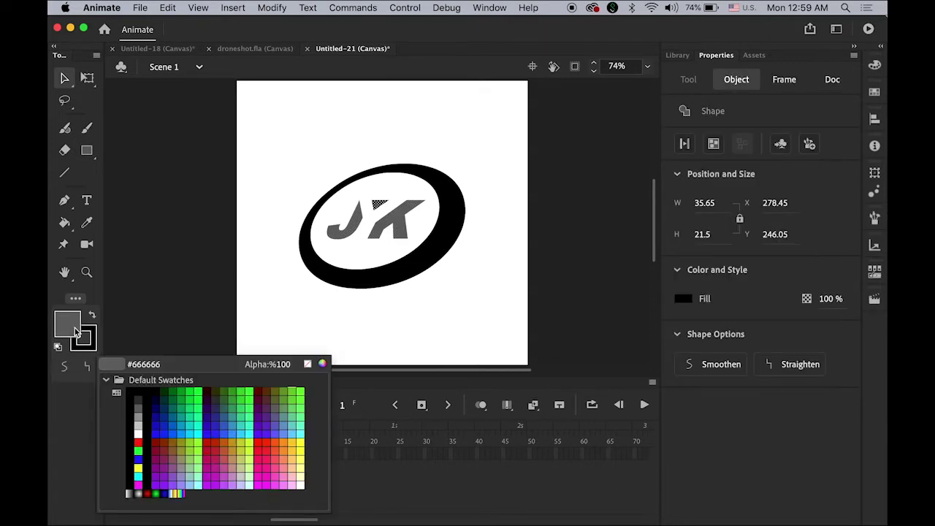
{"action": "left_click", "coordinate": [284, 446]}
{"action": "left_click", "coordinate": [325, 342]}
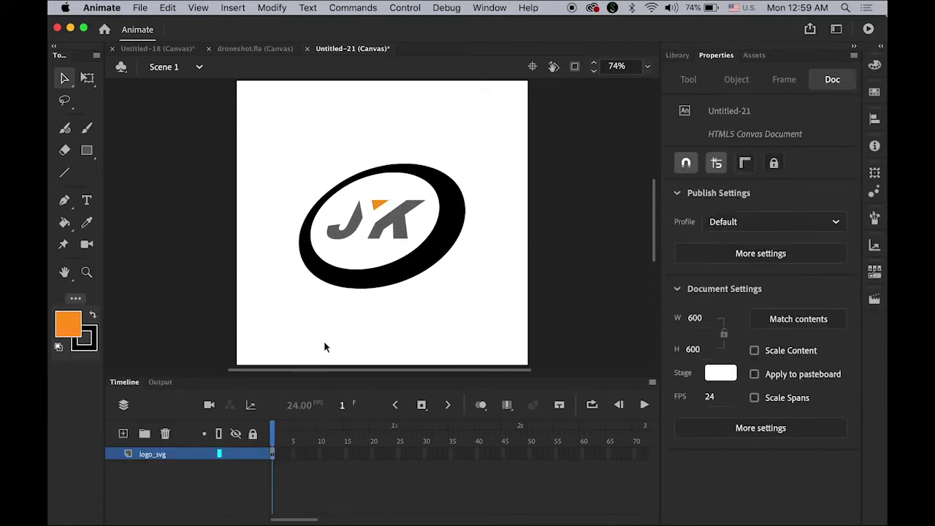
Recolour the black ring with the orange sampled from the wedge using the Eyedropper, and deselect it.
{"action": "left_click", "coordinate": [438, 256]}
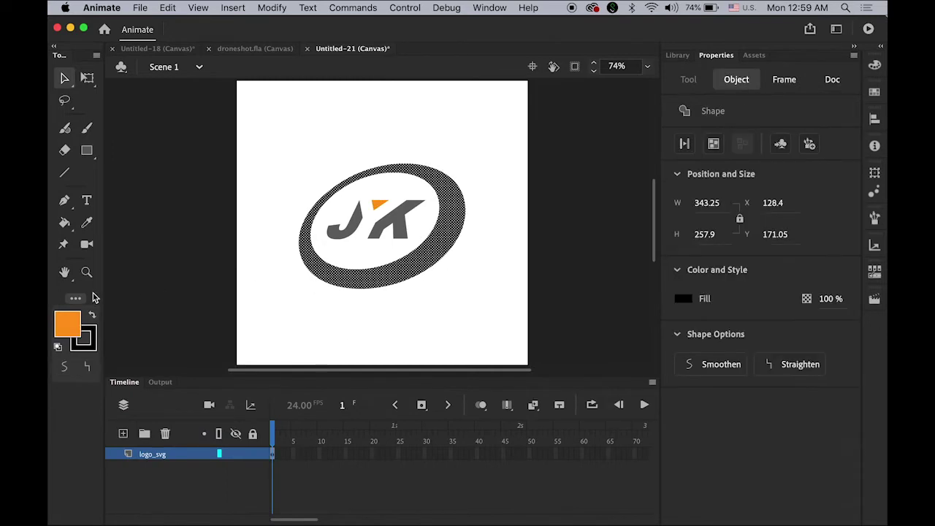
{"action": "left_click", "coordinate": [87, 223]}
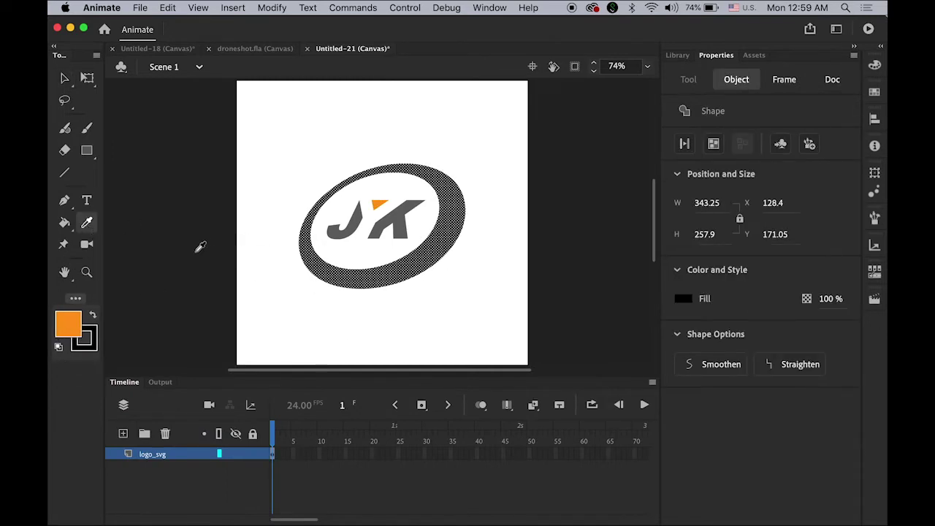
{"action": "left_click", "coordinate": [380, 204]}
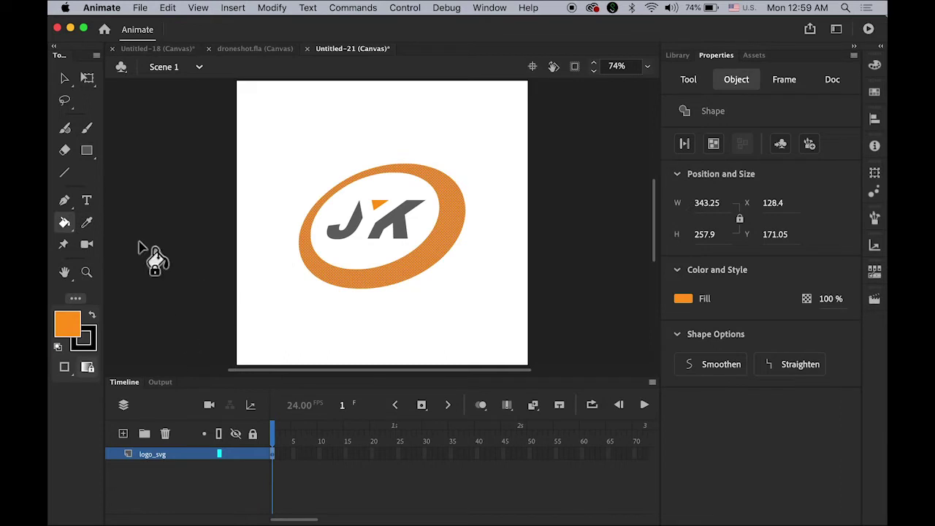
{"action": "left_click", "coordinate": [65, 78]}
{"action": "left_click", "coordinate": [179, 140]}
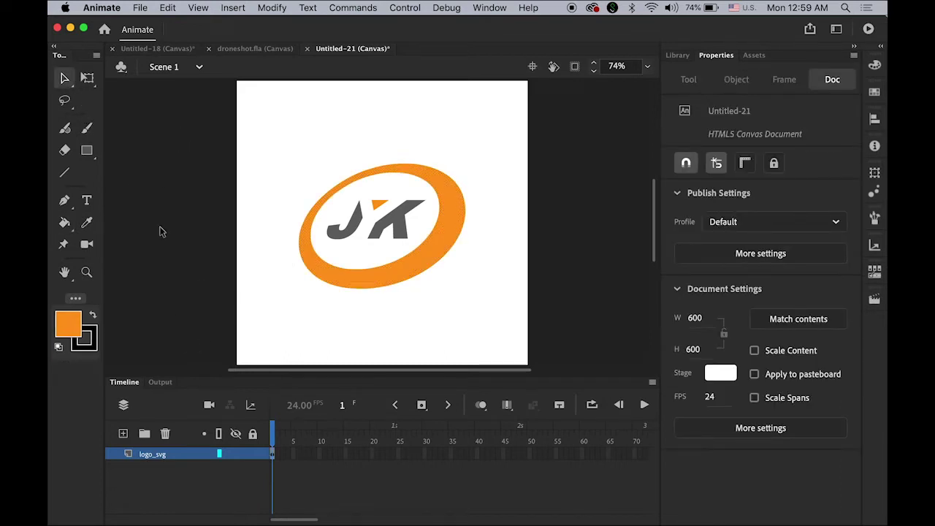
Select the J, the orange wedge and both K pieces together and distribute them to separate layers.
{"action": "left_click", "coordinate": [348, 228]}
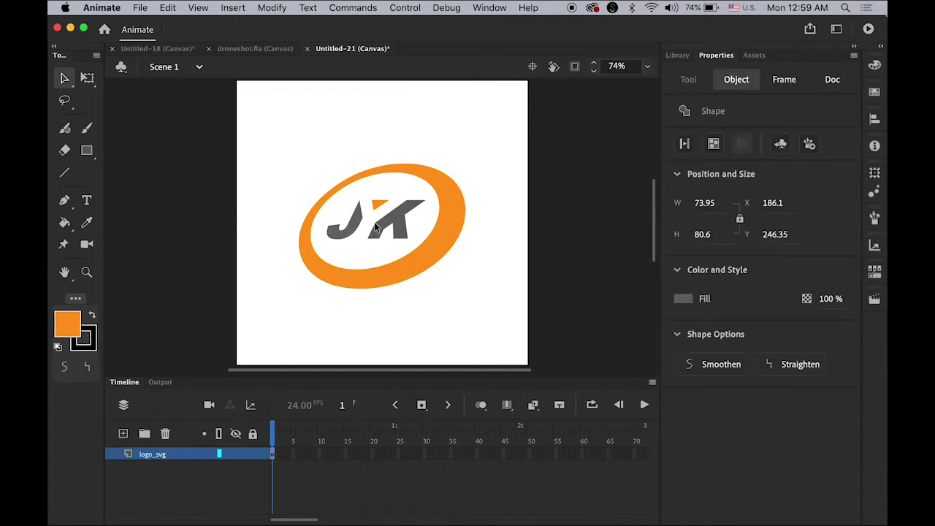
{"action": "left_click", "coordinate": [380, 207]}
{"action": "left_click", "coordinate": [397, 222]}
{"action": "left_click", "coordinate": [348, 230]}
{"action": "left_click", "coordinate": [407, 237], "text": "shift"}
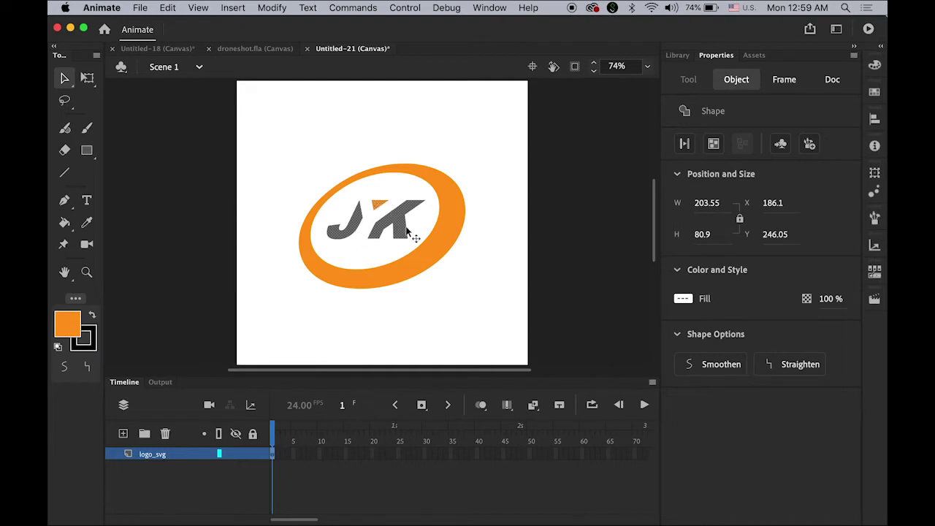
{"action": "left_click", "coordinate": [267, 7]}
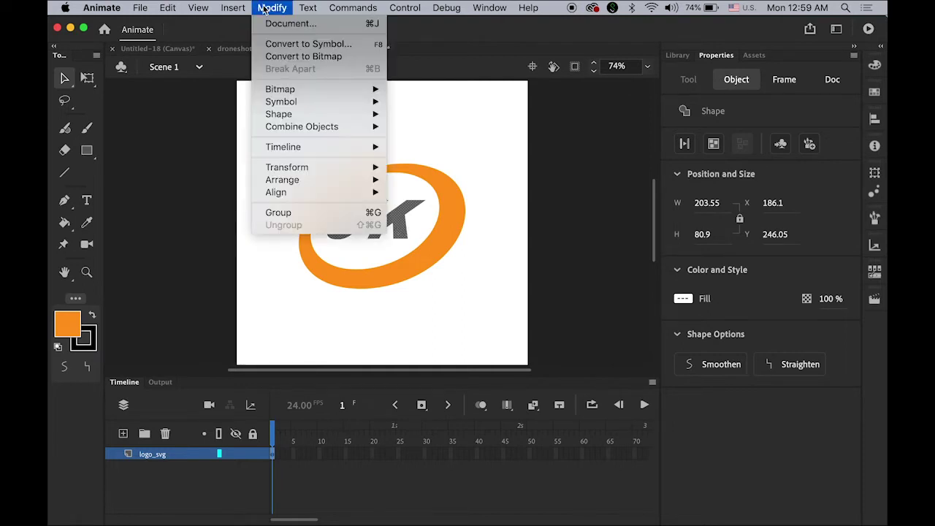
{"action": "mouse_move", "coordinate": [313, 149]}
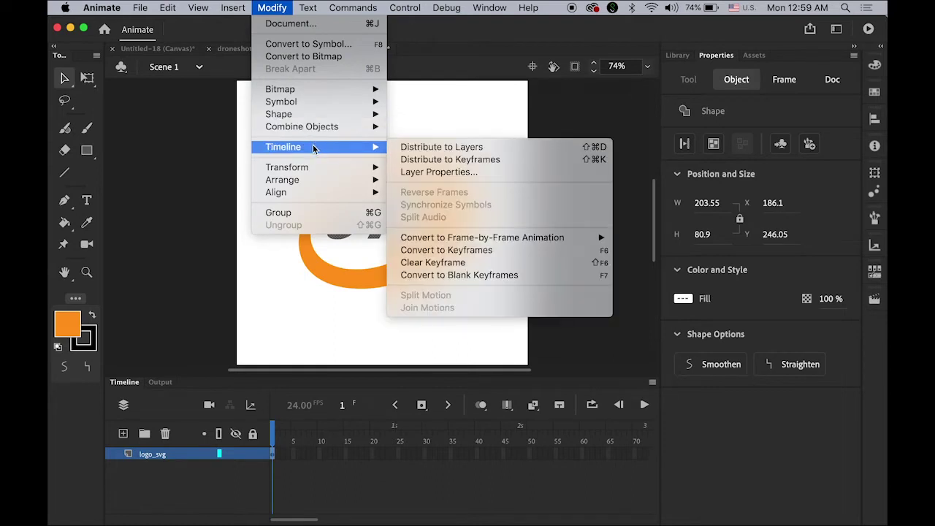
{"action": "left_click", "coordinate": [473, 150]}
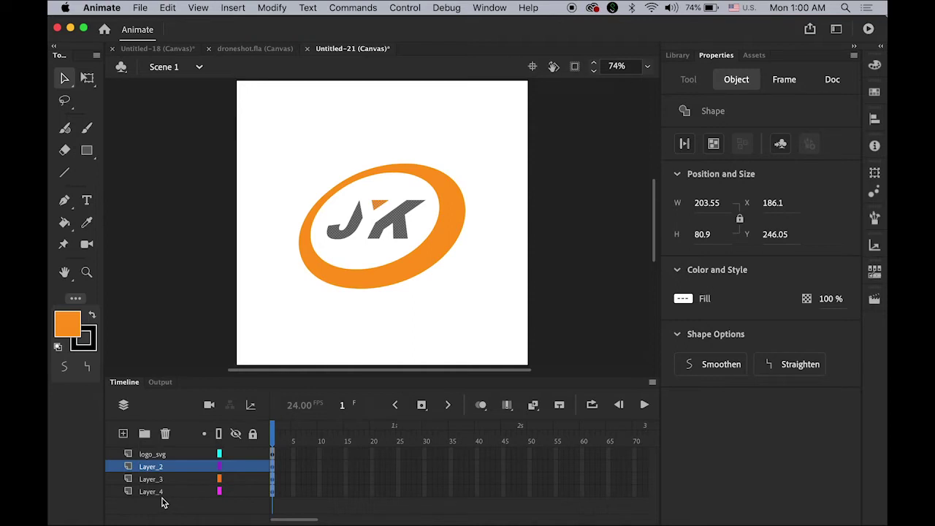
Rename Layer_4 as K and Layer_3 as J.
{"action": "left_click", "coordinate": [151, 495]}
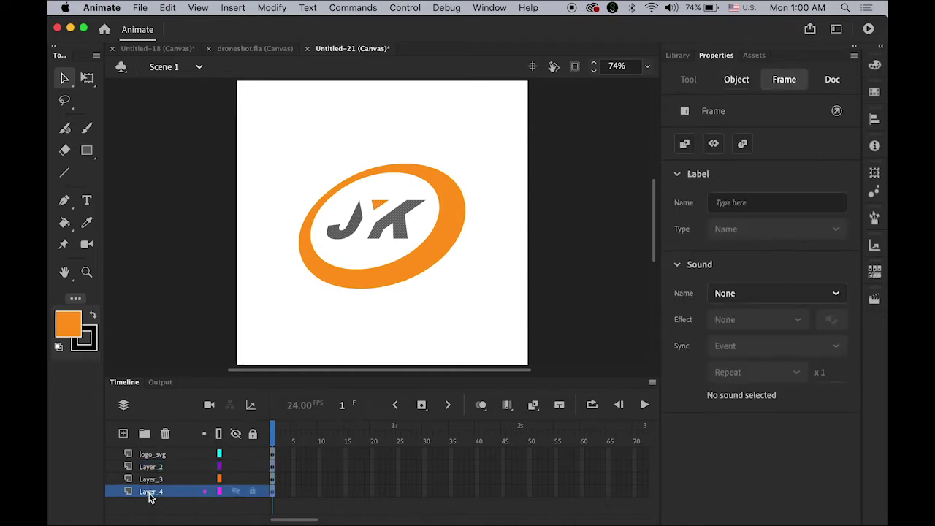
{"action": "double_click", "coordinate": [150, 495]}
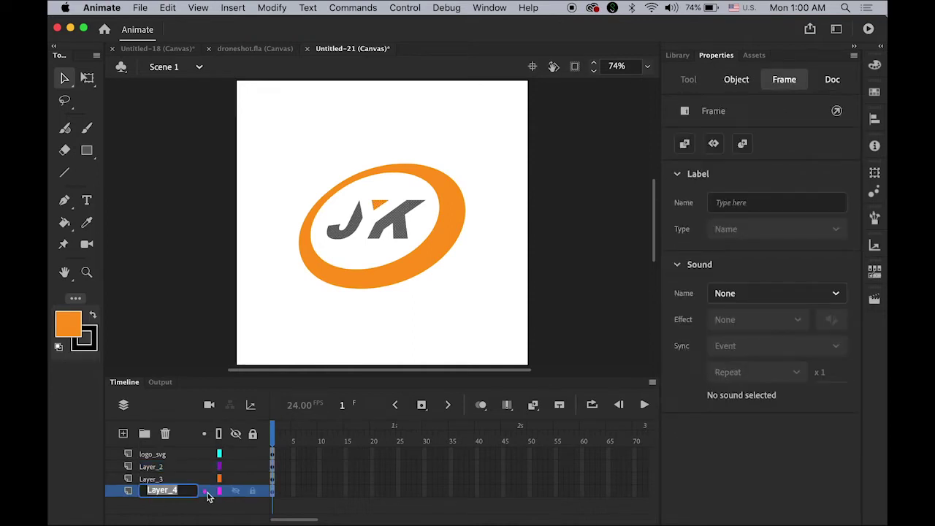
{"action": "type", "text": "K"}
{"action": "key", "text": "Return"}
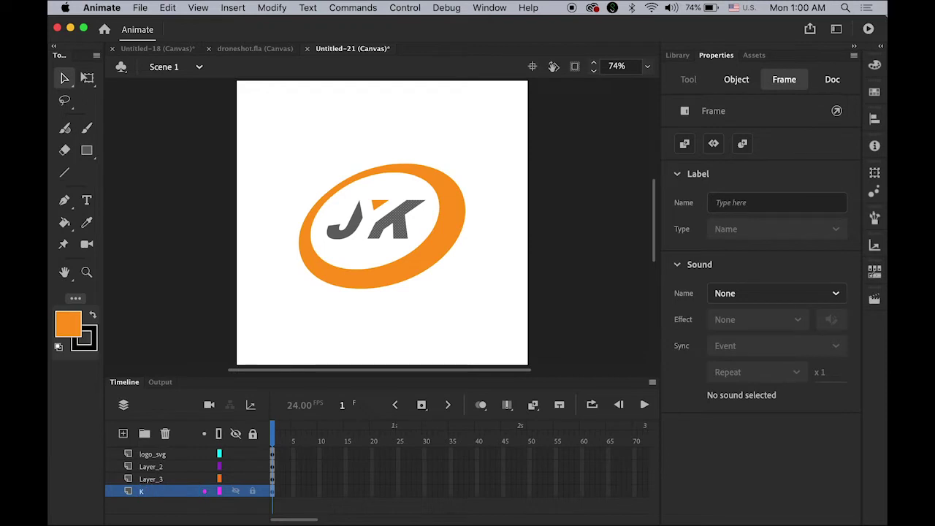
{"action": "left_click", "coordinate": [150, 479]}
{"action": "double_click", "coordinate": [150, 479]}
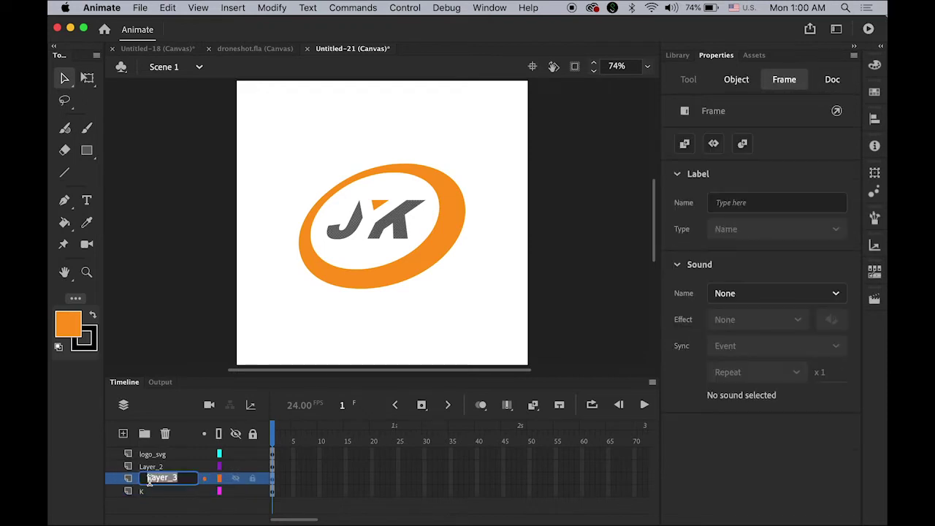
{"action": "type", "text": "J"}
Rename Layer_2 as Y and the logo_svg layer as ring.
{"action": "left_click", "coordinate": [150, 467]}
{"action": "double_click", "coordinate": [149, 467]}
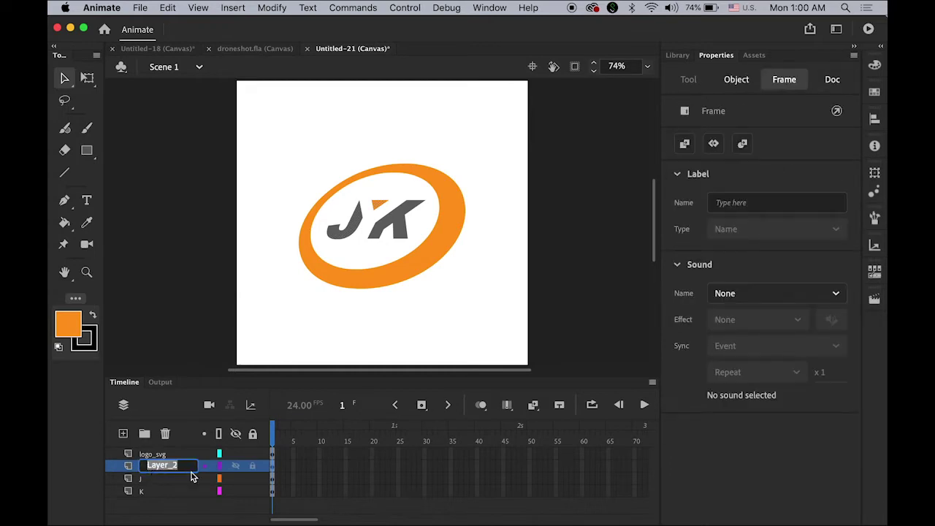
{"action": "type", "text": "Y"}
{"action": "left_click", "coordinate": [157, 454]}
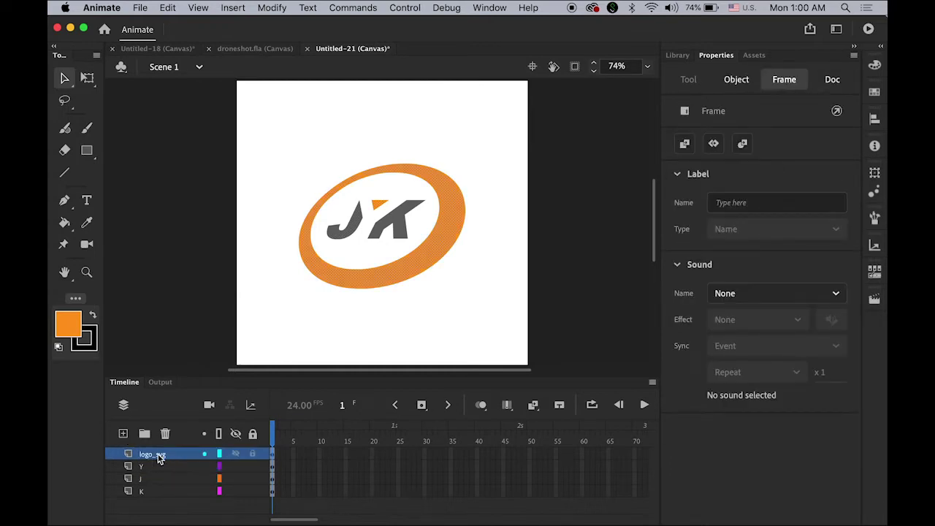
{"action": "double_click", "coordinate": [158, 455]}
{"action": "type", "text": "ring"}
{"action": "key", "text": "Return"}
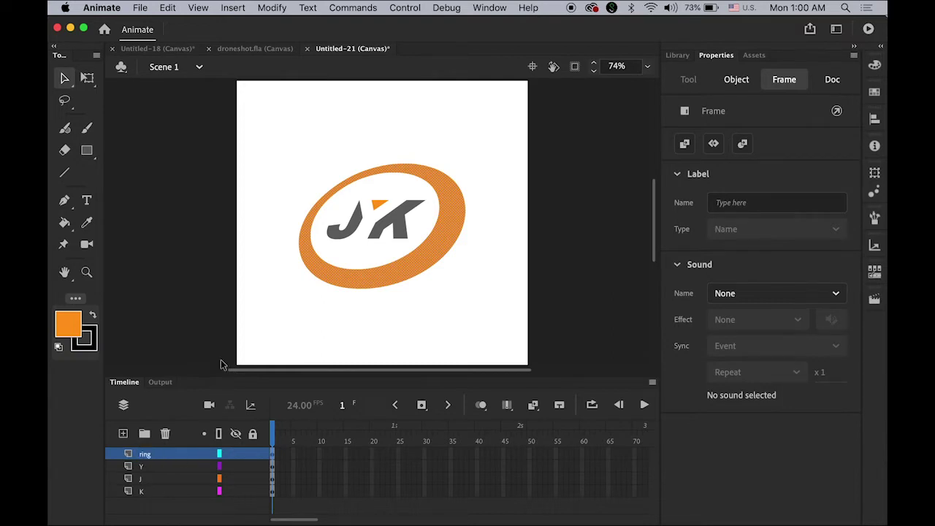
Move the J layer below the K layer, to the end of the layer stack, and deselect the artwork.
{"action": "left_click", "coordinate": [132, 480]}
{"action": "left_click_drag", "start_coordinate": [132, 484], "coordinate": [130, 504]}
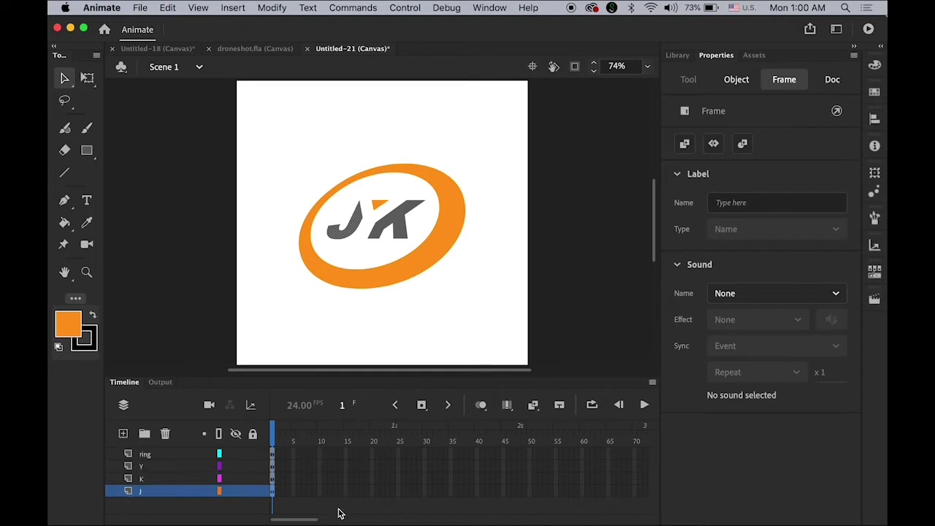
{"action": "left_click", "coordinate": [273, 438]}
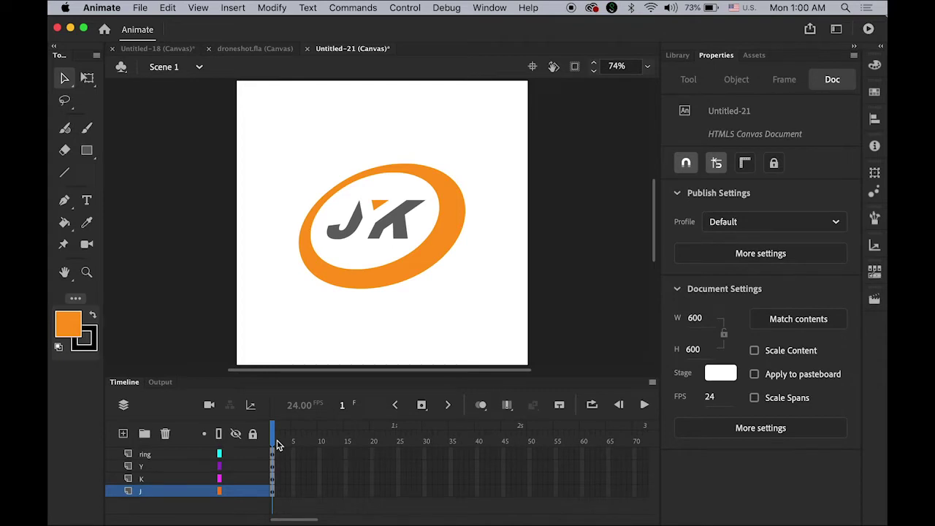
Select frame 1 on all four layers, from ring to J, and create classic tweens on them.
{"action": "left_click", "coordinate": [273, 493]}
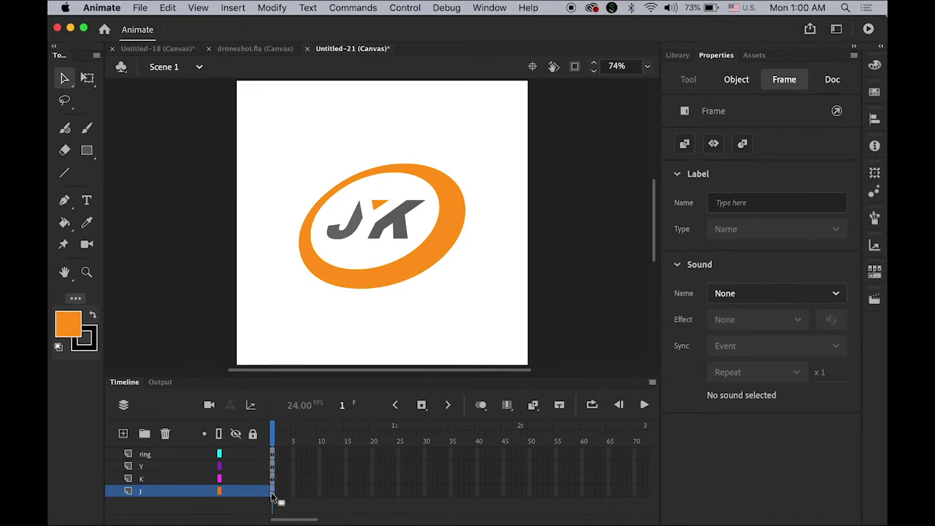
{"action": "left_click", "coordinate": [273, 454]}
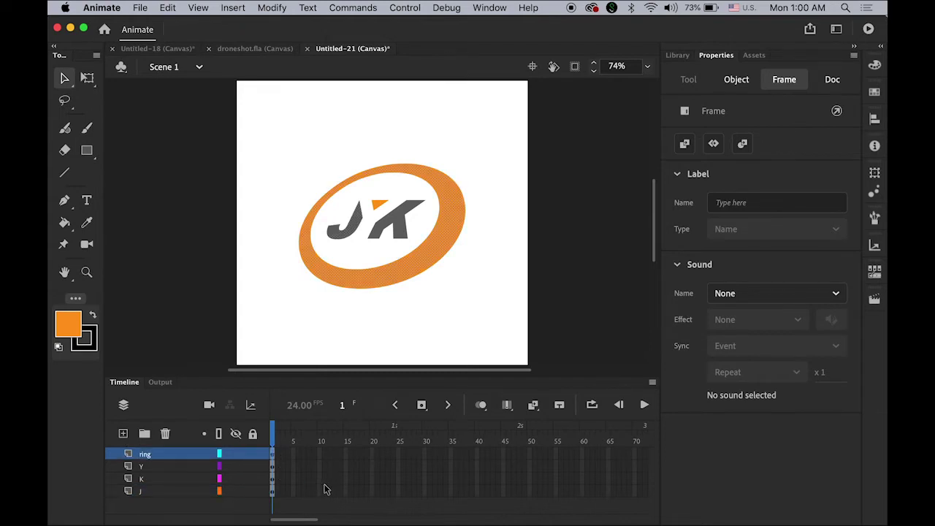
{"action": "left_click", "coordinate": [272, 493]}
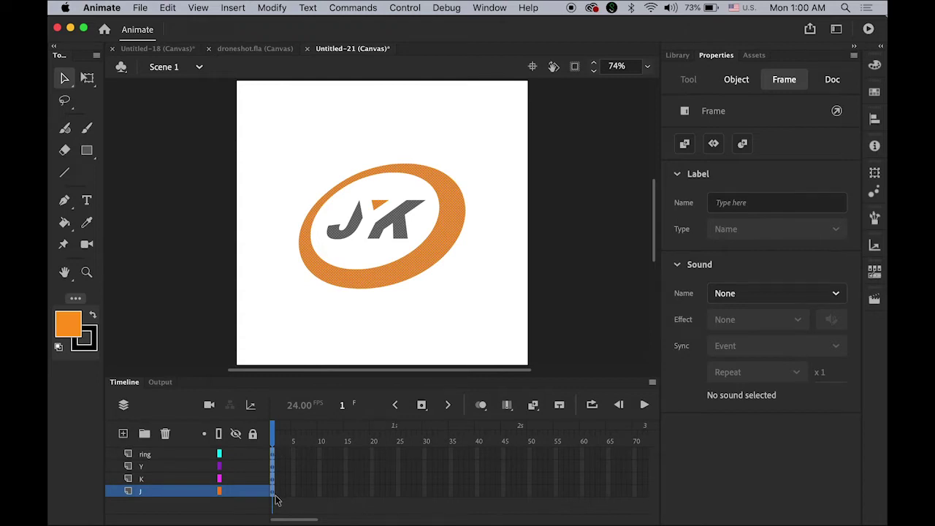
{"action": "left_click", "coordinate": [234, 9]}
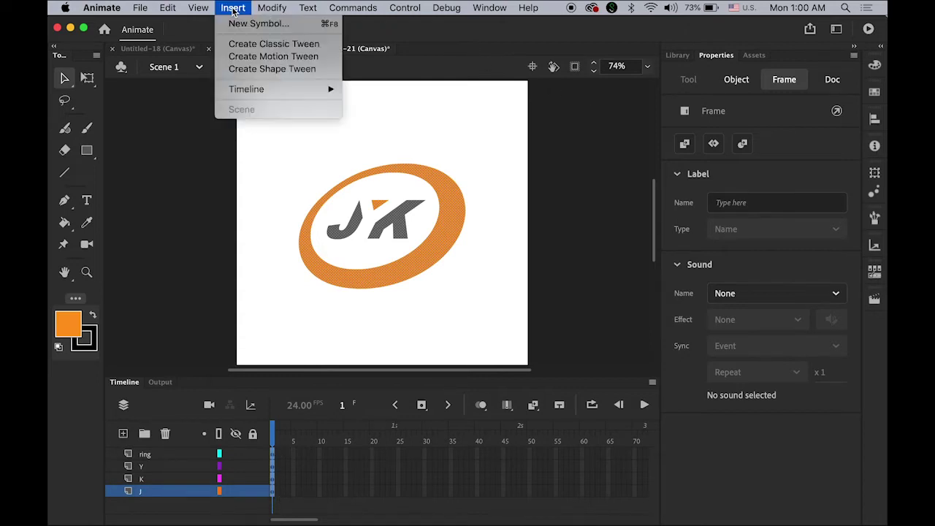
{"action": "left_click", "coordinate": [235, 45]}
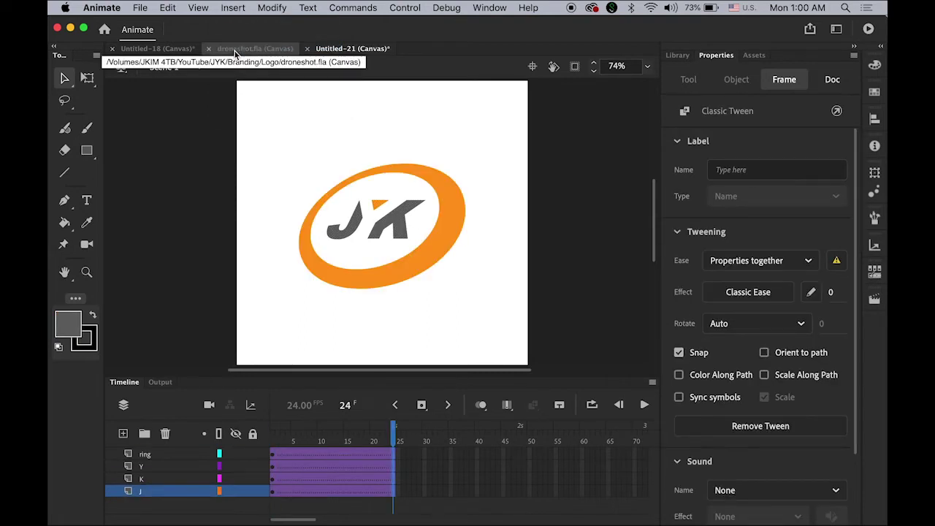
Insert keyframes at frame 24 on all four layers and play the timeline from frame 1.
{"action": "left_click", "coordinate": [422, 407]}
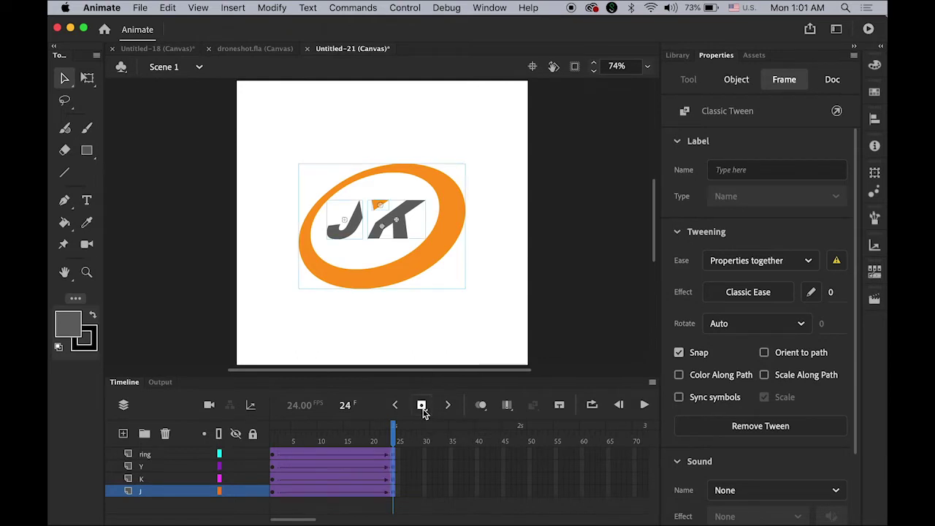
{"action": "left_click_drag", "start_coordinate": [394, 444], "coordinate": [275, 442]}
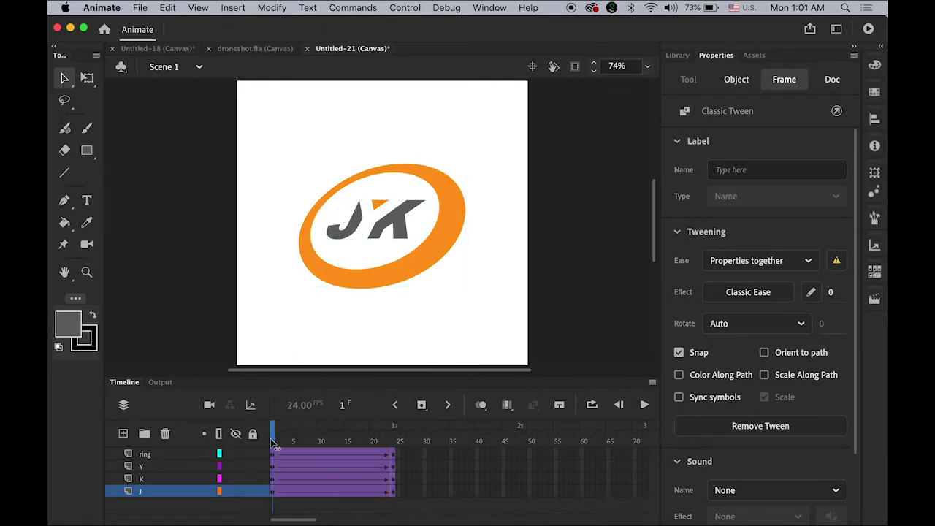
{"action": "key", "text": "Return"}
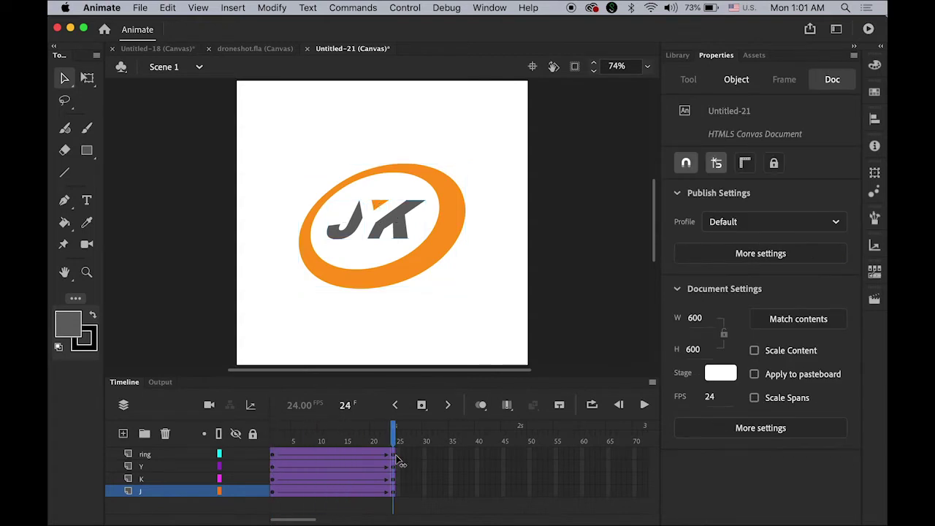
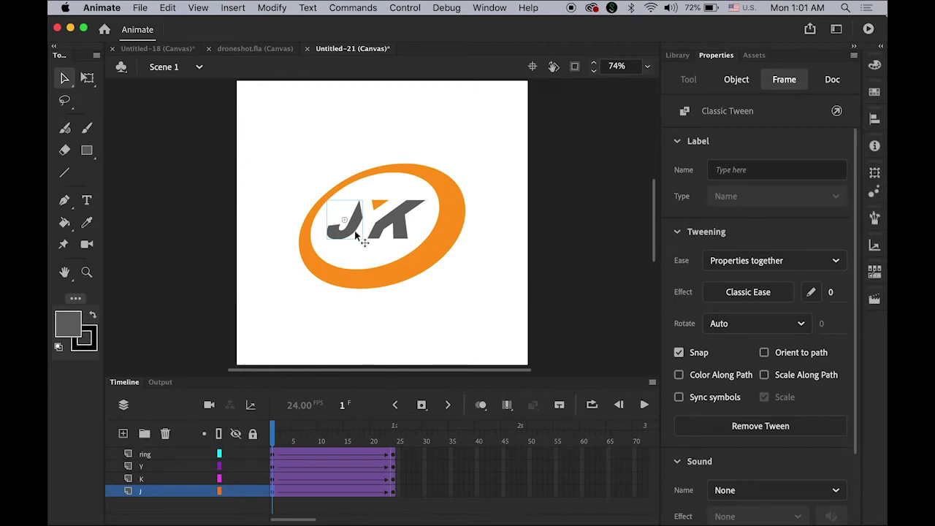
On frame 1, scale the J instance to 500% in width and height with the Transform options.
{"action": "left_click", "coordinate": [341, 235]}
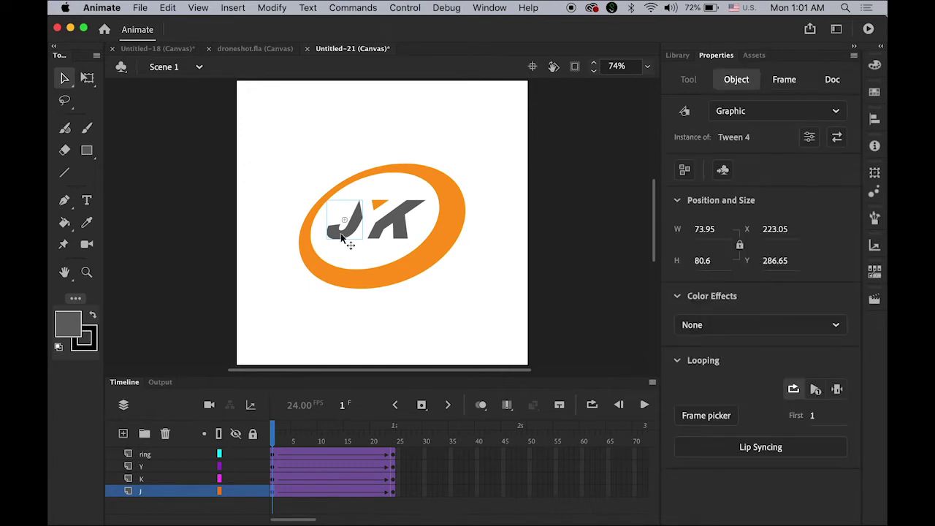
{"action": "left_click", "coordinate": [874, 173]}
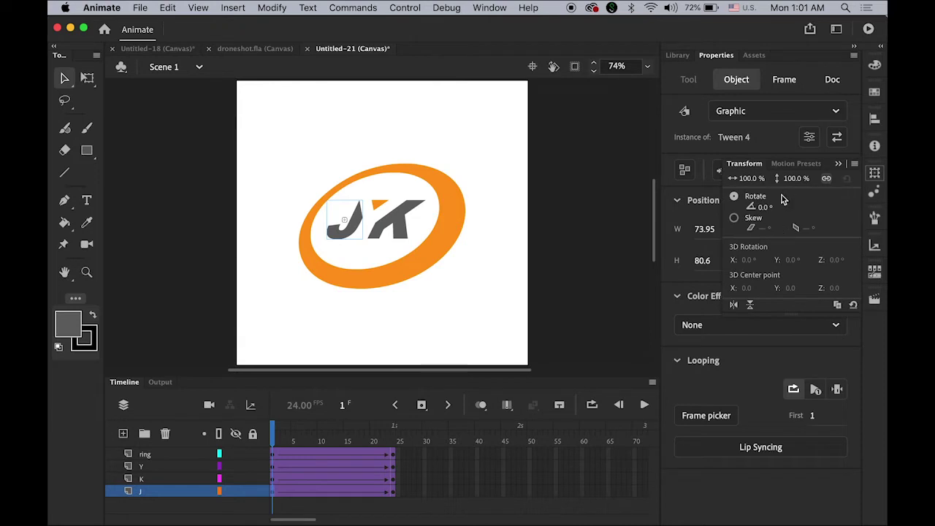
{"action": "left_click", "coordinate": [494, 7]}
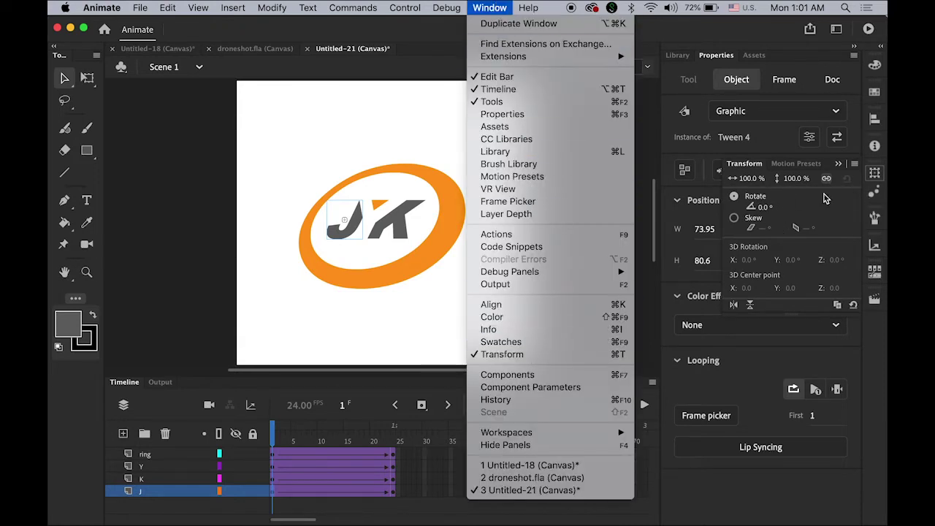
{"action": "left_click", "coordinate": [745, 183]}
{"action": "left_click", "coordinate": [746, 179]}
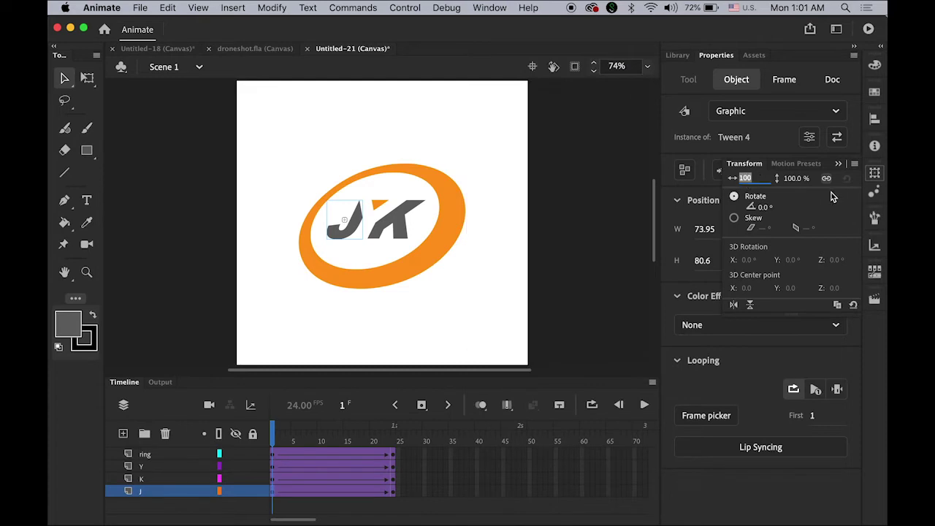
{"action": "type", "text": "5"}
{"action": "key", "text": "Return"}
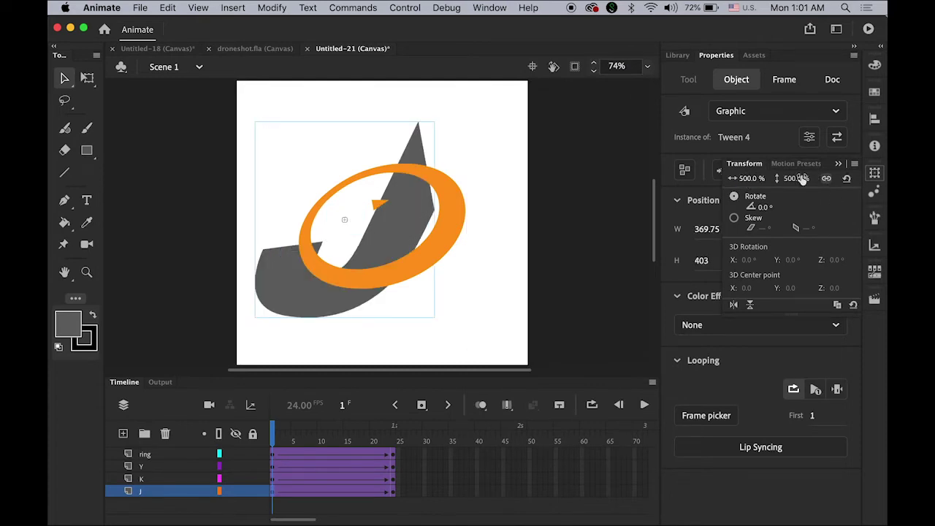
Rotate the enlarged J instance on frame 1 by 90°.
{"action": "left_click", "coordinate": [764, 208]}
{"action": "type", "text": "90"}
{"action": "key", "text": "Return"}
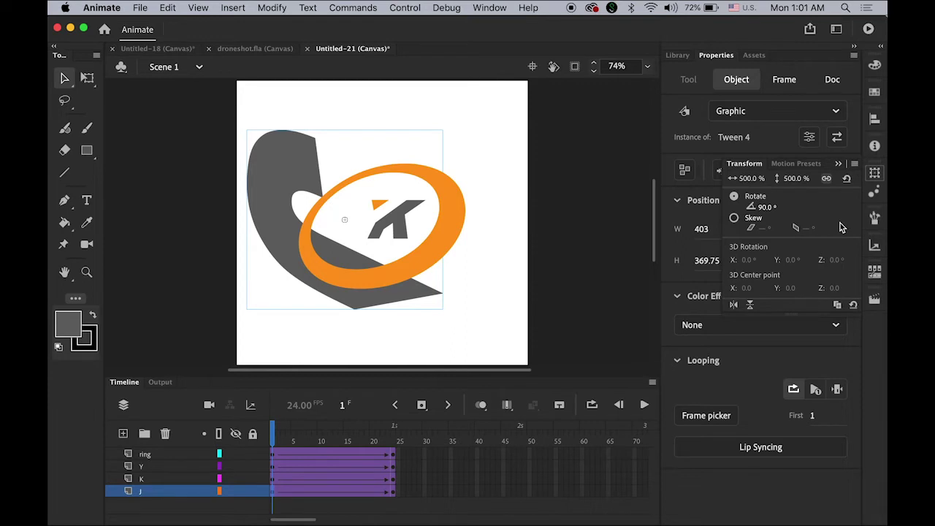
Set the J instance's alpha to 0% on frame 1, scrub through the animation, and lock the J layer.
{"action": "left_click", "coordinate": [837, 327]}
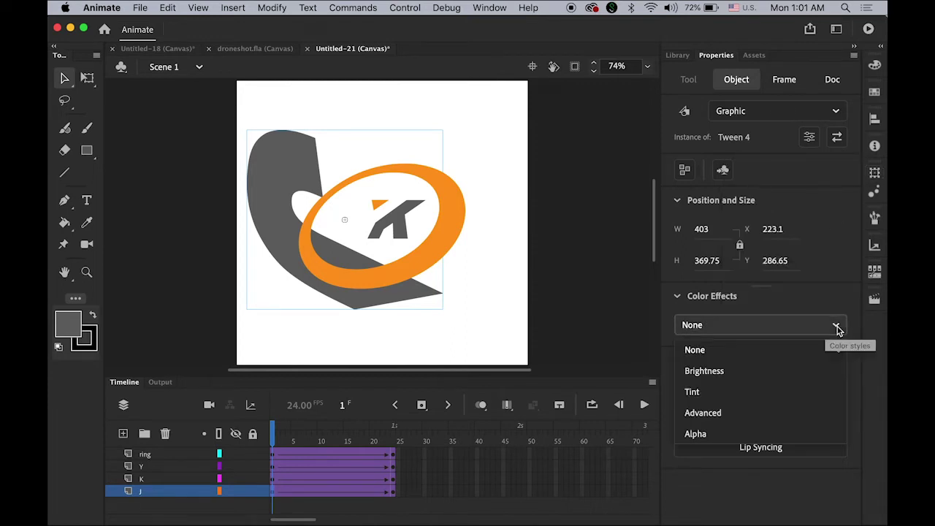
{"action": "left_click", "coordinate": [807, 434]}
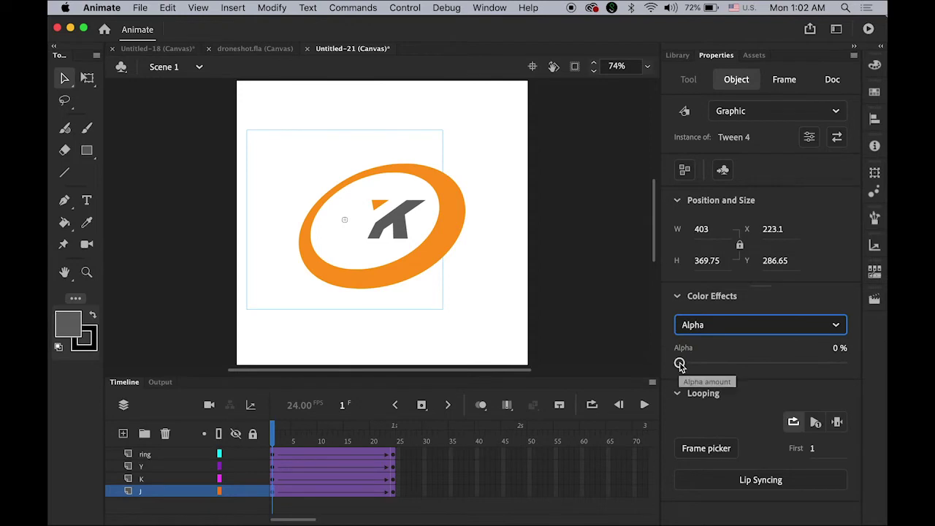
{"action": "mouse_move", "coordinate": [680, 364]}
{"action": "left_mouse_down"}
{"action": "mouse_move", "coordinate": [847, 373]}
{"action": "mouse_move", "coordinate": [678, 372]}
{"action": "mouse_move", "coordinate": [833, 361]}
{"action": "mouse_move", "coordinate": [678, 364]}
{"action": "left_mouse_up"}
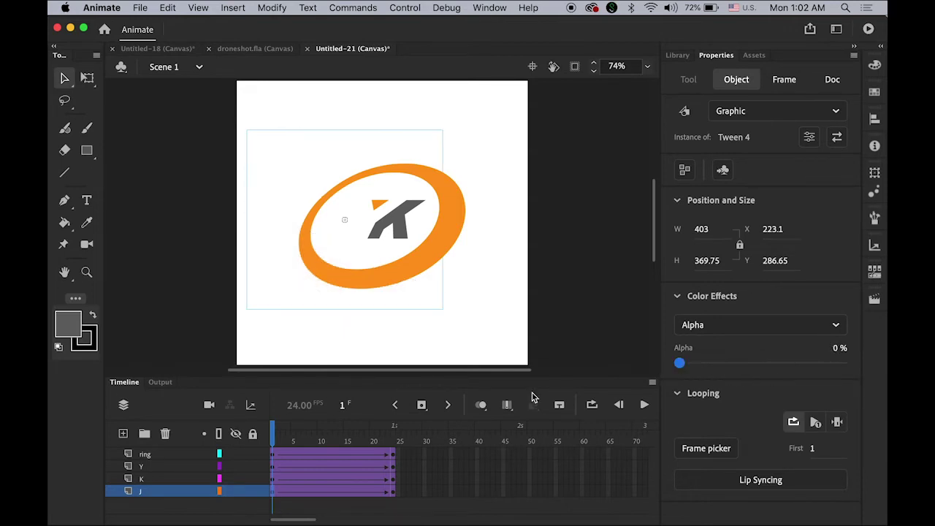
{"action": "left_click", "coordinate": [293, 434]}
{"action": "left_click_drag", "start_coordinate": [293, 434], "coordinate": [264, 455]}
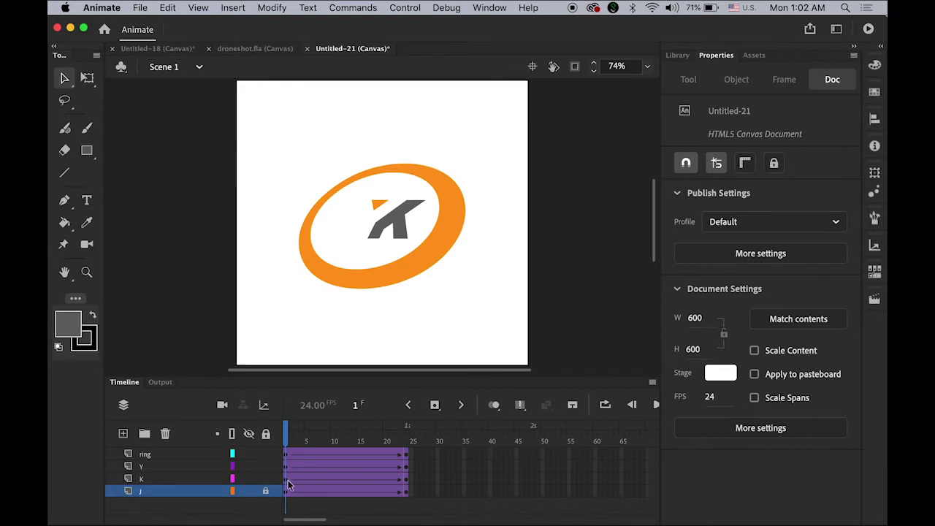
On frame 1, scale the K instance to 500% in width and height and rotate it by 90°.
{"action": "left_click", "coordinate": [286, 479]}
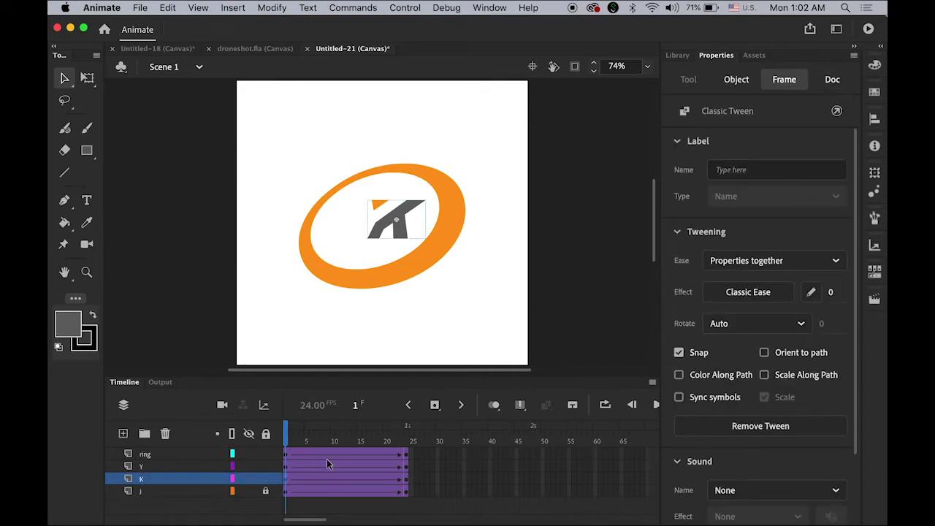
{"action": "left_click", "coordinate": [401, 235]}
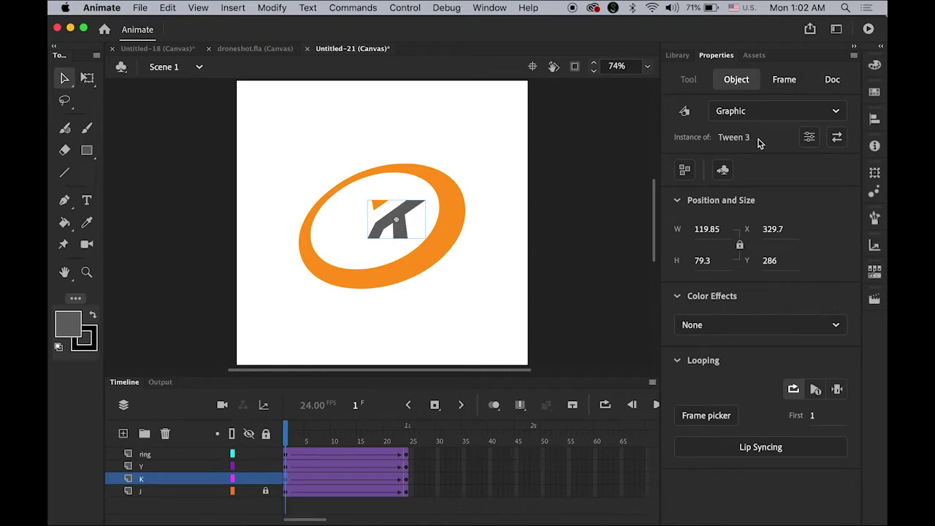
{"action": "left_click", "coordinate": [875, 174]}
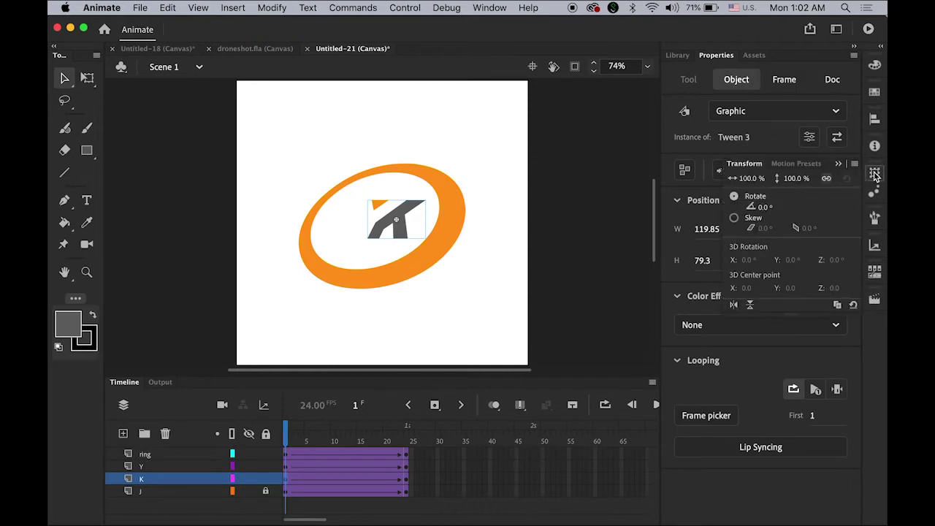
{"action": "left_click", "coordinate": [748, 178]}
{"action": "type", "text": "500"}
{"action": "key", "text": "Return"}
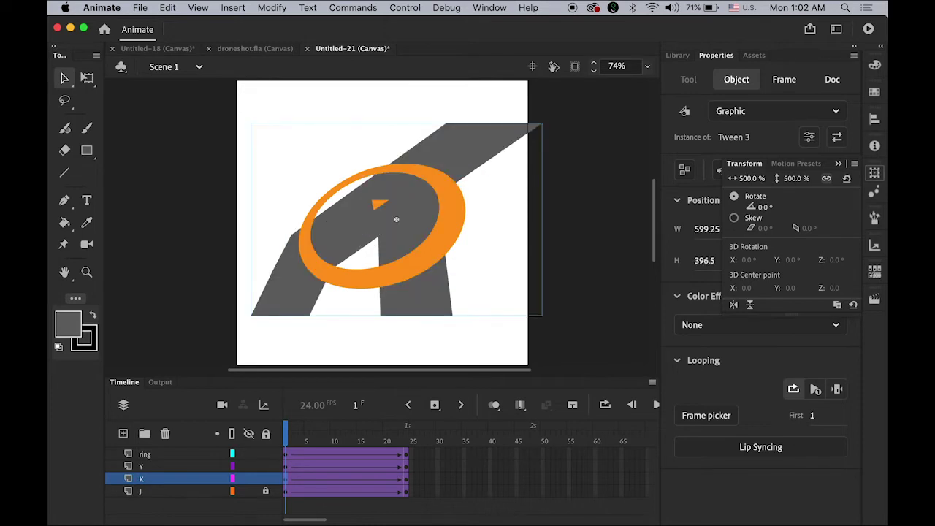
{"action": "left_click", "coordinate": [760, 207]}
{"action": "type", "text": "90"}
{"action": "key", "text": "Return"}
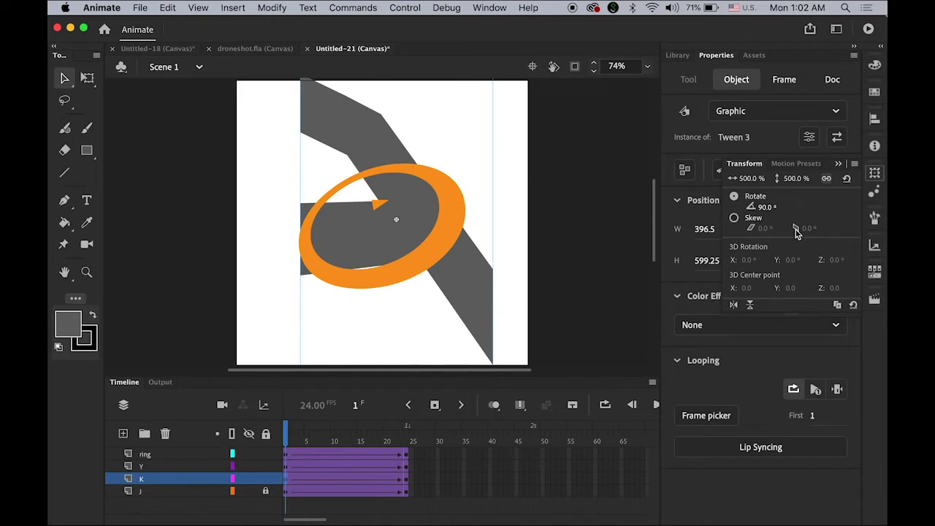
Set the K instance's alpha to 0% on frame 1, scrub through the animation, and lock the K layer.
{"action": "left_click", "coordinate": [837, 326]}
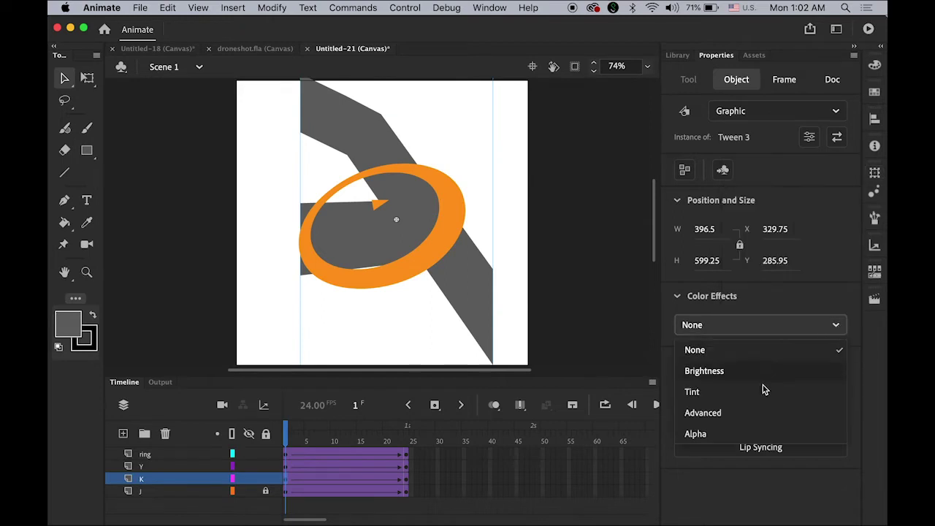
{"action": "left_click", "coordinate": [765, 433]}
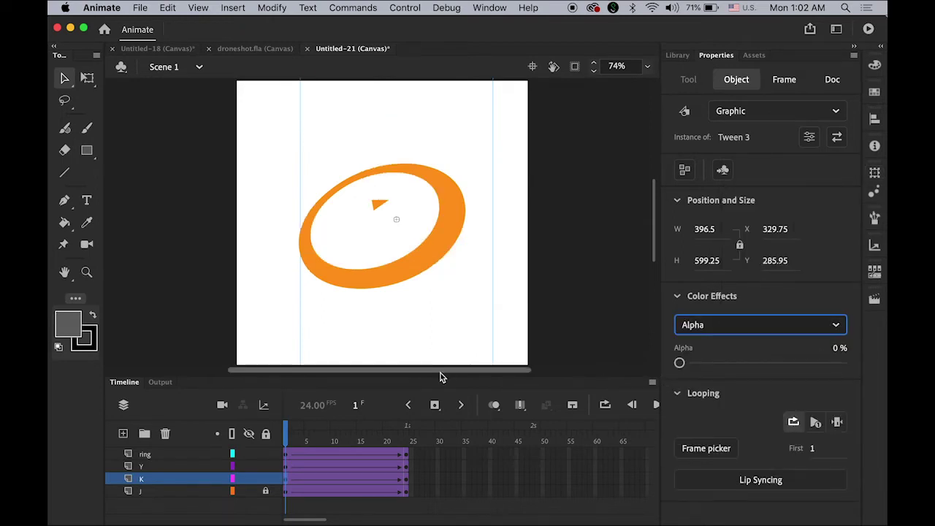
{"action": "left_click_drag", "start_coordinate": [289, 439], "coordinate": [413, 443]}
{"action": "left_click", "coordinate": [265, 491]}
{"action": "left_click", "coordinate": [265, 479]}
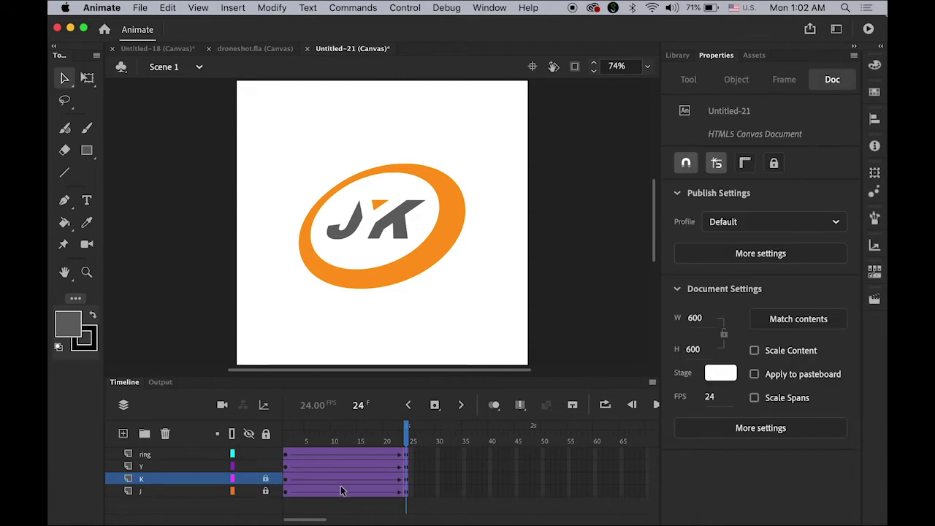
On frame 1, scale the orange Y instance to 1000% in width and height.
{"action": "left_click", "coordinate": [285, 467]}
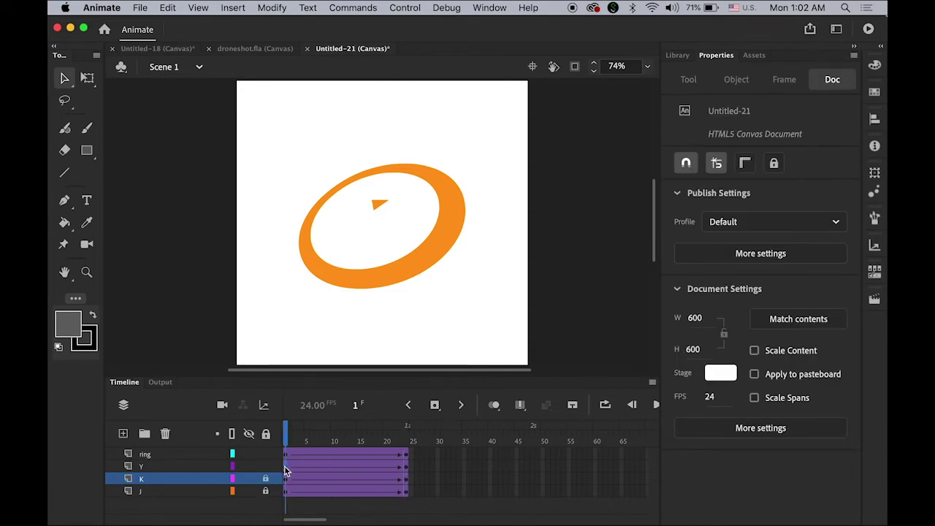
{"action": "left_click", "coordinate": [380, 209]}
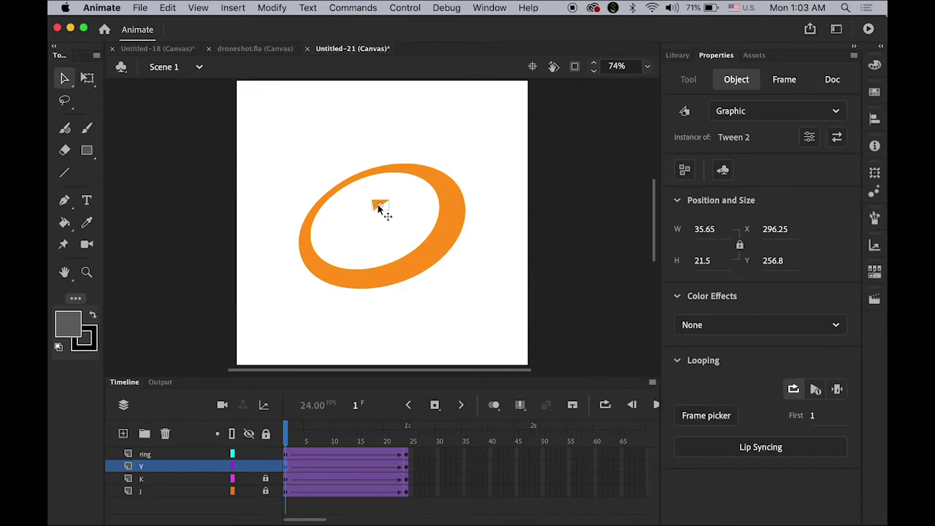
{"action": "left_click", "coordinate": [874, 172]}
{"action": "left_click", "coordinate": [744, 179]}
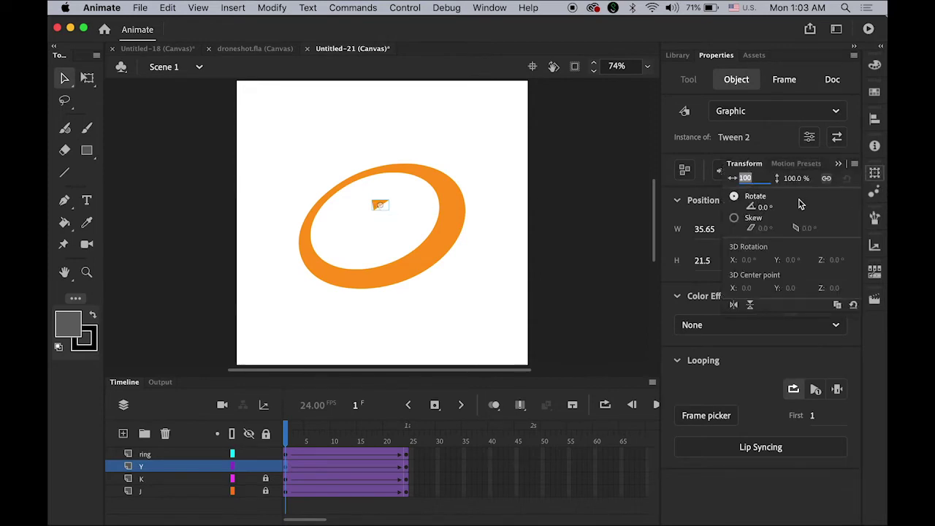
{"action": "type", "text": "1000"}
{"action": "key", "text": "Return"}
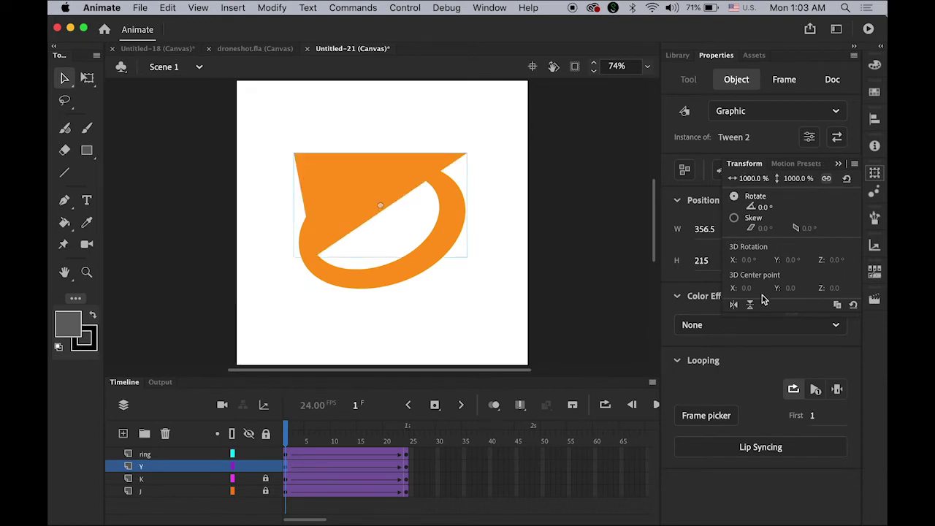
Set the Y instance's alpha to 0% on frame 1, scrub through the animation, and lock the Y layer.
{"action": "left_click", "coordinate": [836, 326]}
{"action": "left_click", "coordinate": [770, 434]}
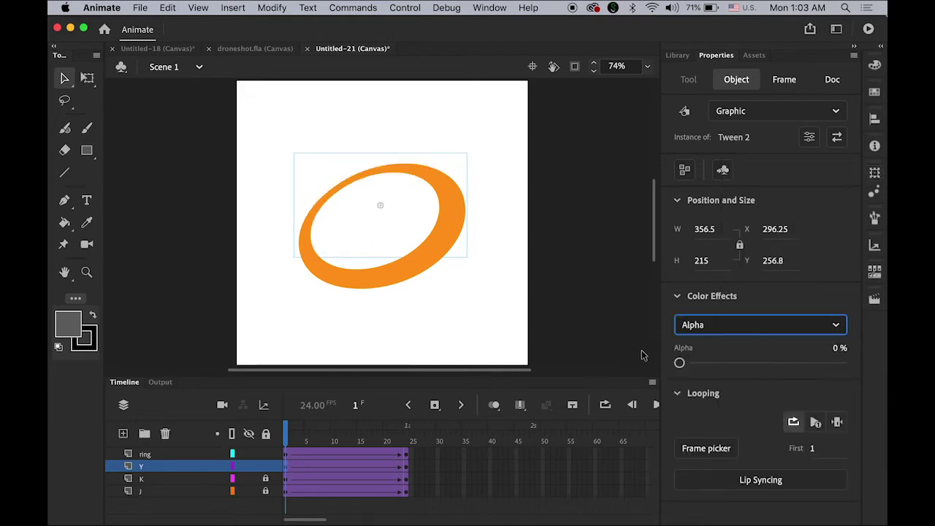
{"action": "left_click_drag", "start_coordinate": [288, 438], "coordinate": [423, 444]}
{"action": "left_click", "coordinate": [266, 466]}
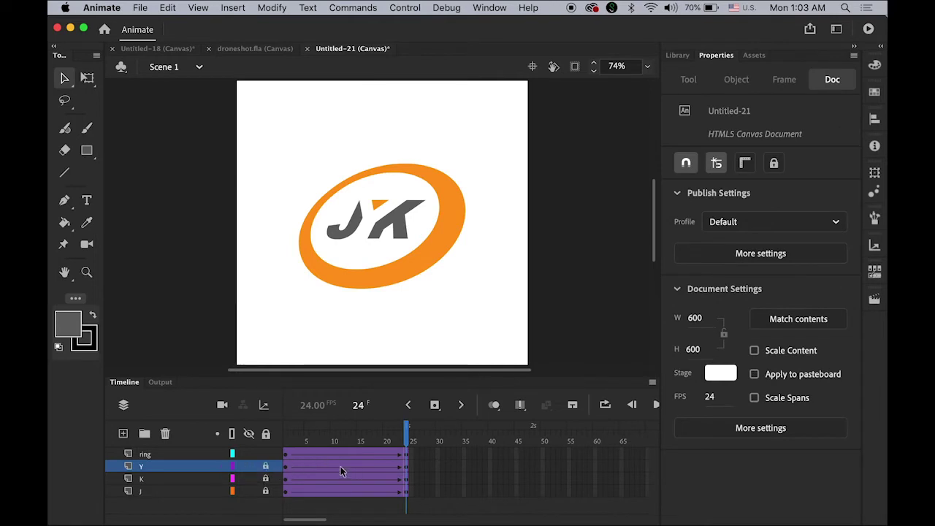
On frame 1, try the ring instance at 500% scale and settle on 300% in width and height.
{"action": "left_click", "coordinate": [287, 455]}
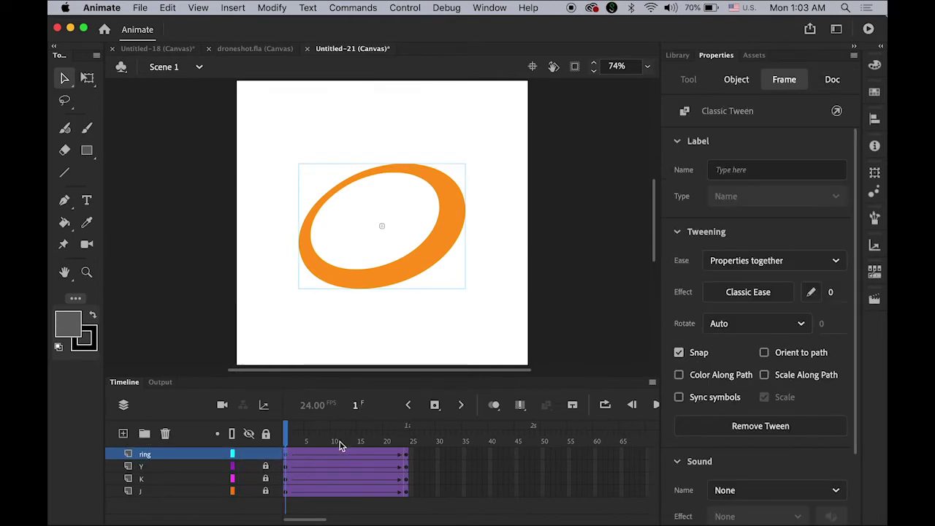
{"action": "left_click", "coordinate": [430, 250]}
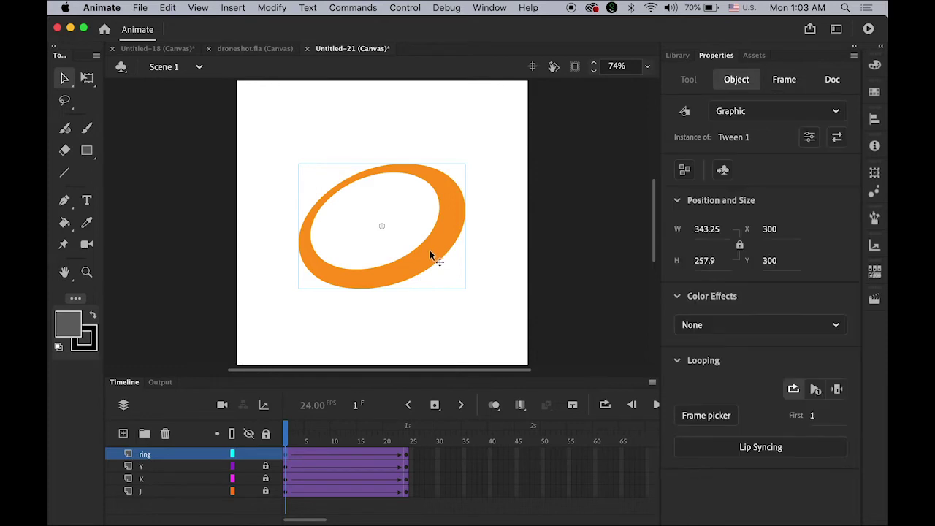
{"action": "left_click", "coordinate": [875, 174]}
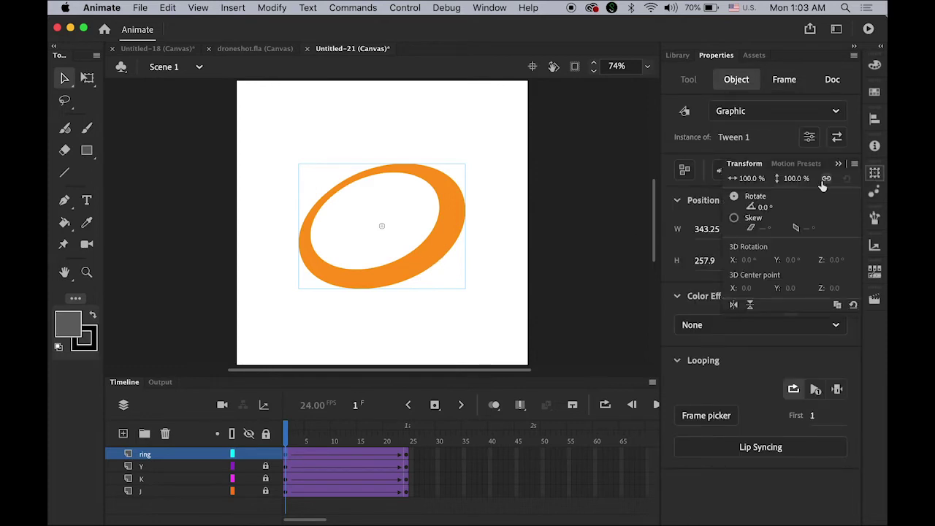
{"action": "left_click", "coordinate": [747, 180]}
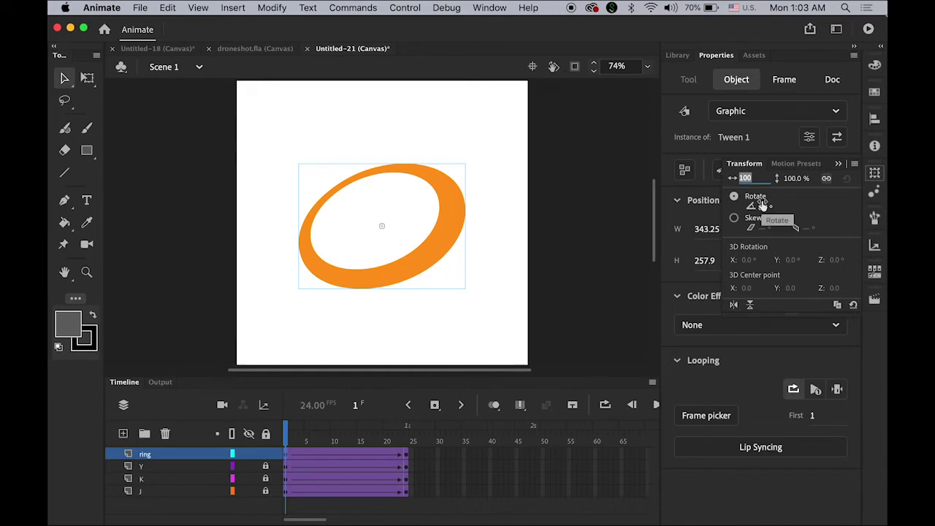
{"action": "type", "text": "500"}
{"action": "key", "text": "Return"}
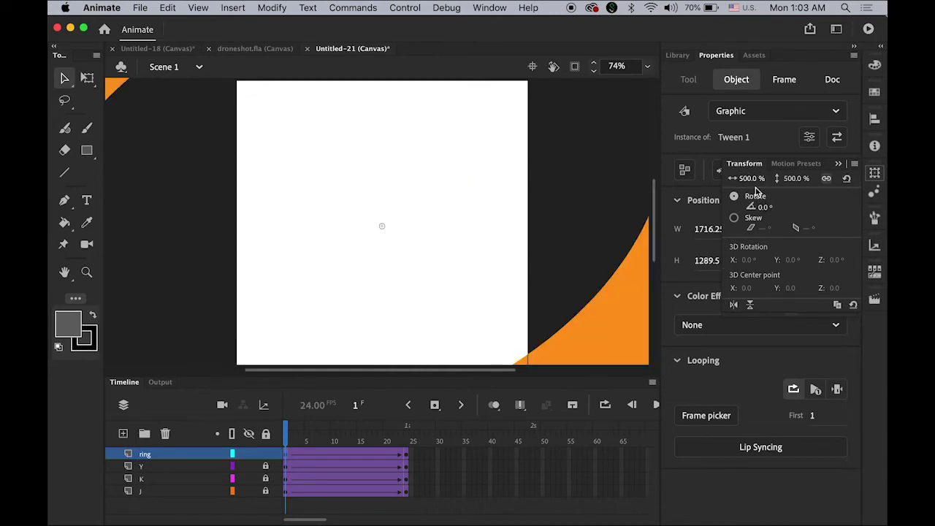
{"action": "left_click", "coordinate": [749, 179]}
{"action": "type", "text": "300"}
{"action": "key", "text": "Return"}
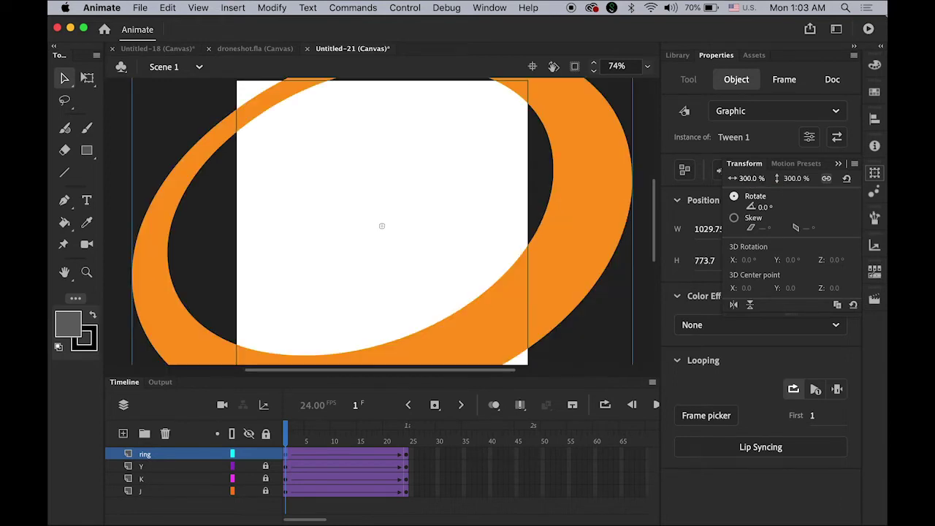
Rotate the ring instance on frame 1 by -90° and set its alpha to 0%.
{"action": "left_click", "coordinate": [764, 208]}
{"action": "type", "text": "-90"}
{"action": "key", "text": "Return"}
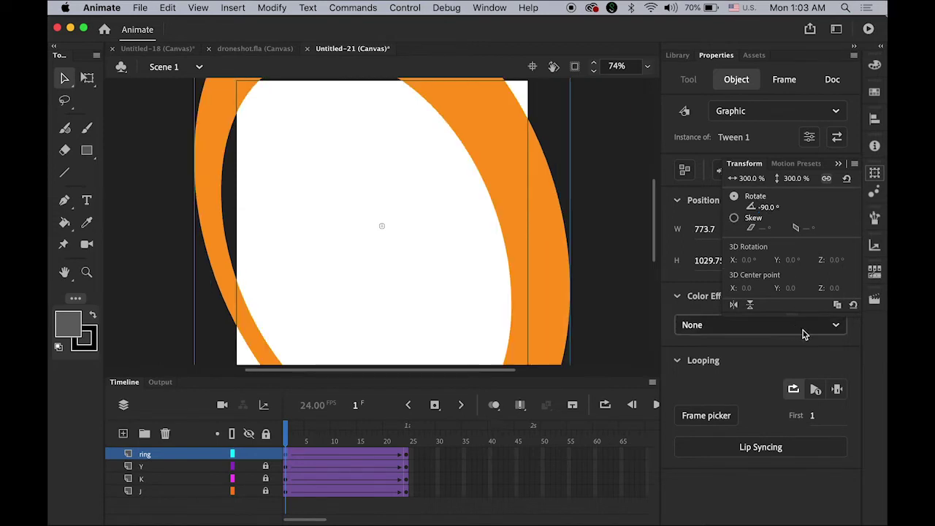
{"action": "left_click", "coordinate": [836, 326]}
{"action": "left_click", "coordinate": [795, 433]}
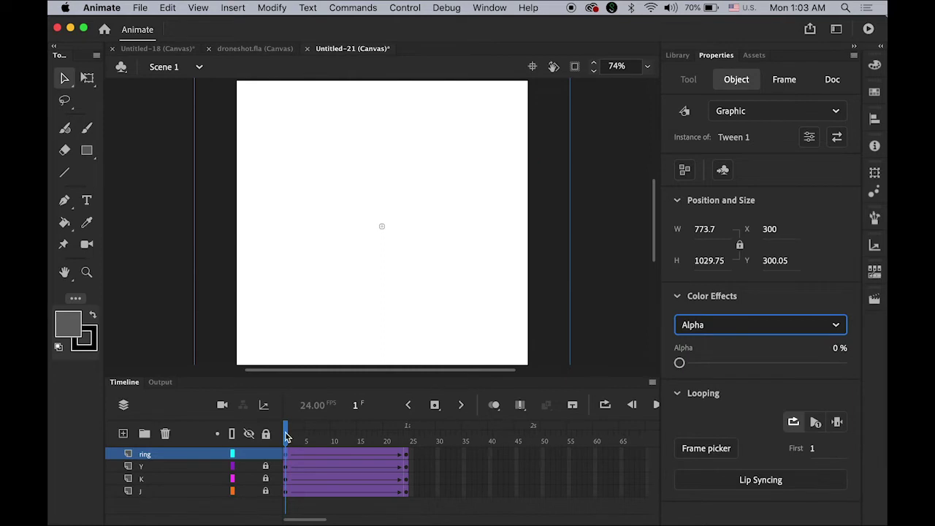
Play the animation from frame 1, unlock the Y, K and J layers, and play it again.
{"action": "mouse_move", "coordinate": [285, 439]}
{"action": "left_mouse_down"}
{"action": "mouse_move", "coordinate": [407, 444]}
{"action": "mouse_move", "coordinate": [279, 440]}
{"action": "left_mouse_up"}
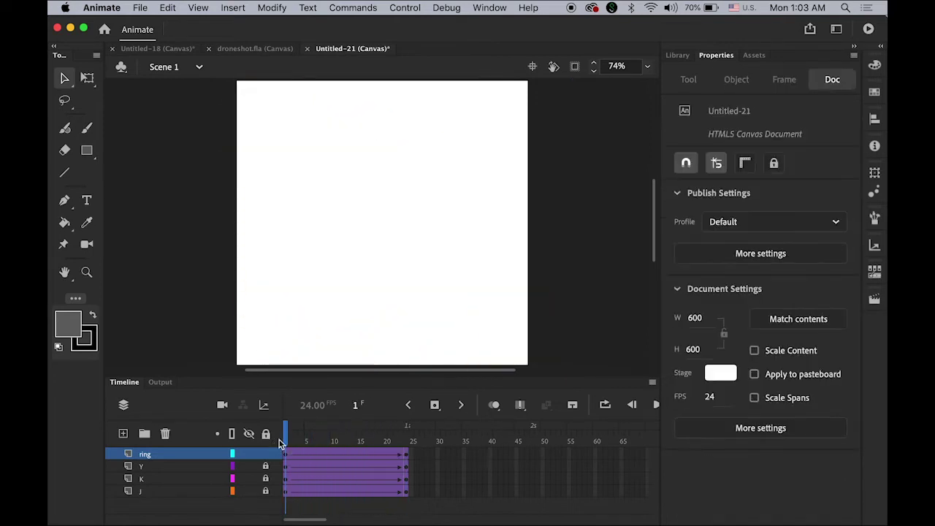
{"action": "key", "text": "Return"}
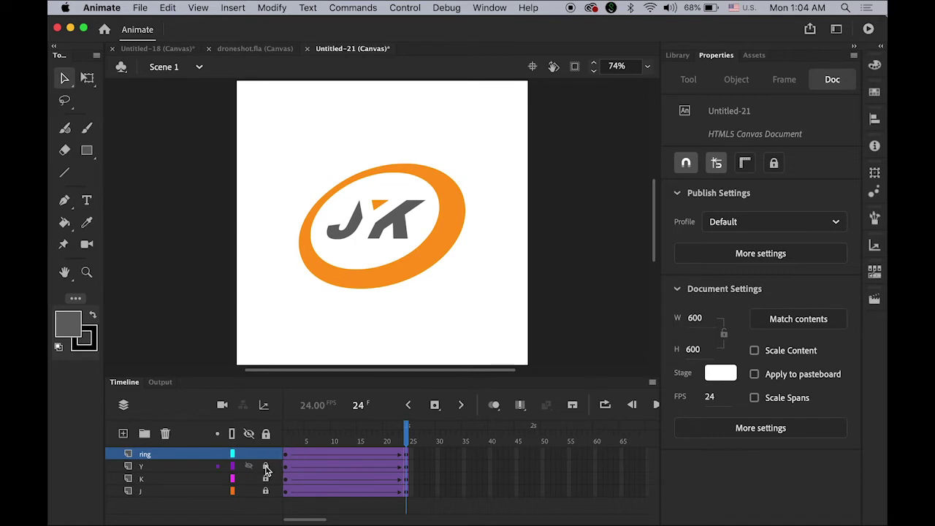
{"action": "left_click_drag", "start_coordinate": [266, 471], "coordinate": [270, 501]}
{"action": "key", "text": "Return"}
Select frame 1 on all four layers, set the tweens' easing intensity to -100, and play the animation.
{"action": "left_click_drag", "start_coordinate": [406, 438], "coordinate": [268, 438]}
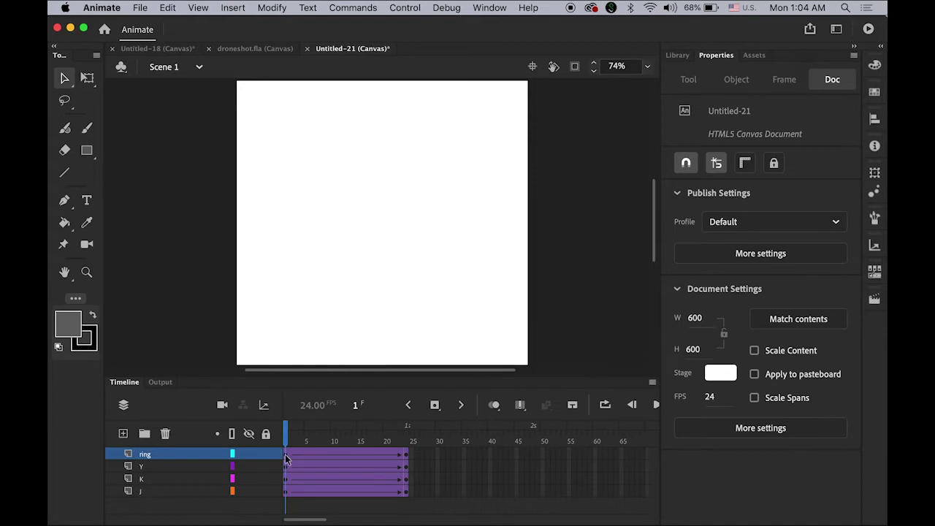
{"action": "left_click", "coordinate": [286, 455]}
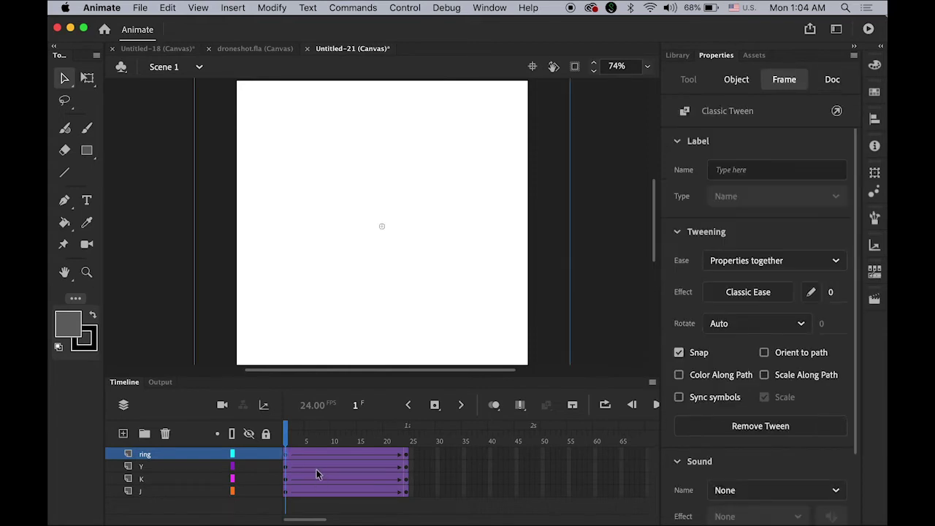
{"action": "left_click", "coordinate": [287, 492]}
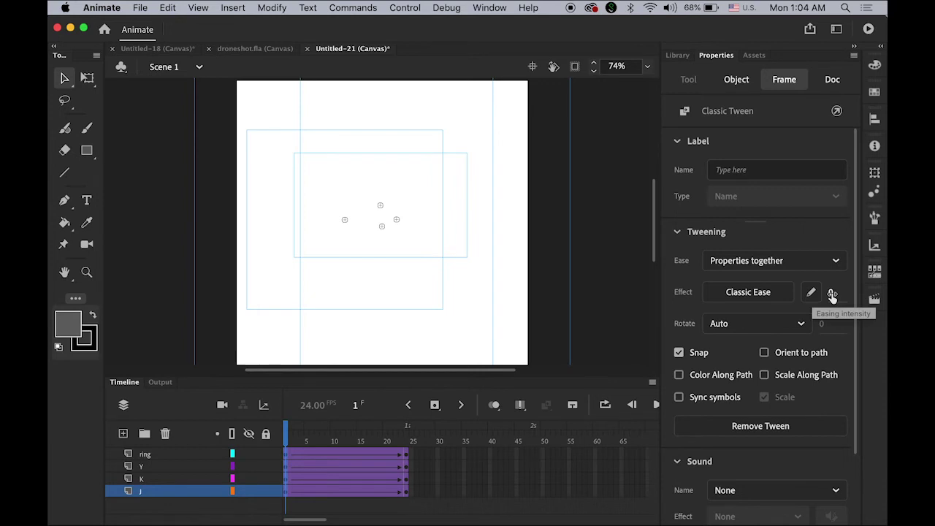
{"action": "left_click_drag", "start_coordinate": [832, 294], "coordinate": [628, 292]}
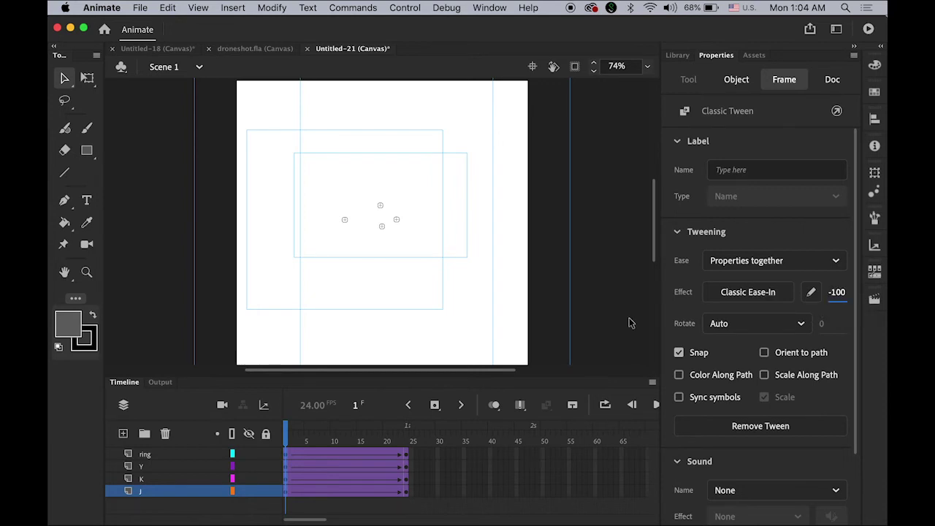
{"action": "left_click", "coordinate": [614, 302]}
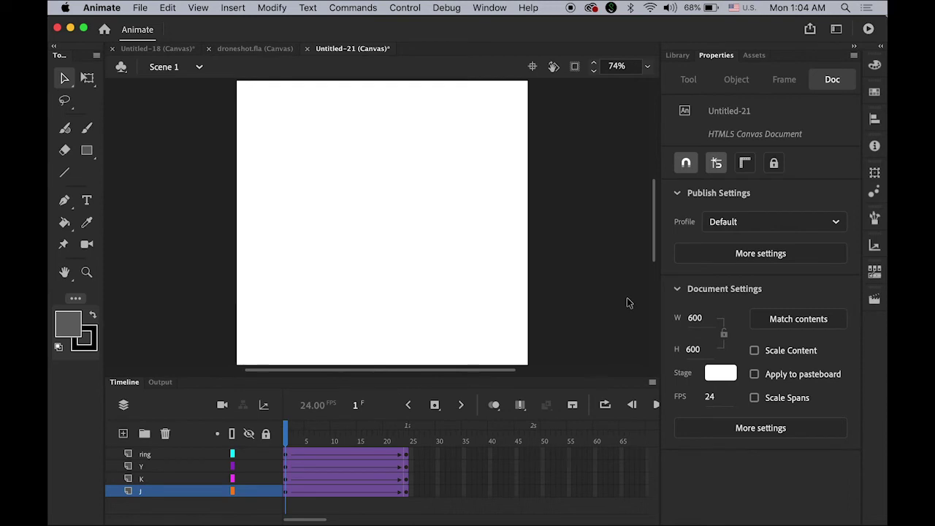
{"action": "key", "text": "Return"}
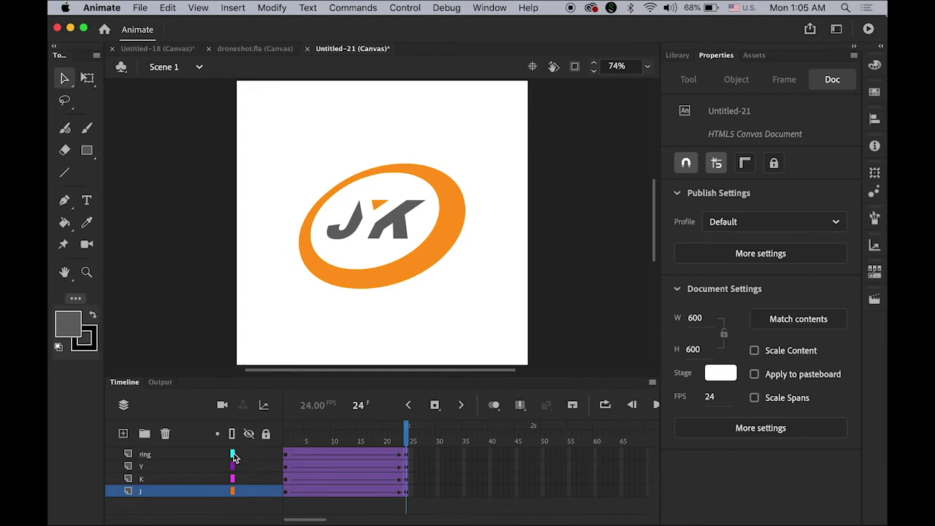
Shift the K layer's whole tween span along the timeline so it runs from frame 12 to frame 35.
{"action": "left_click", "coordinate": [142, 494]}
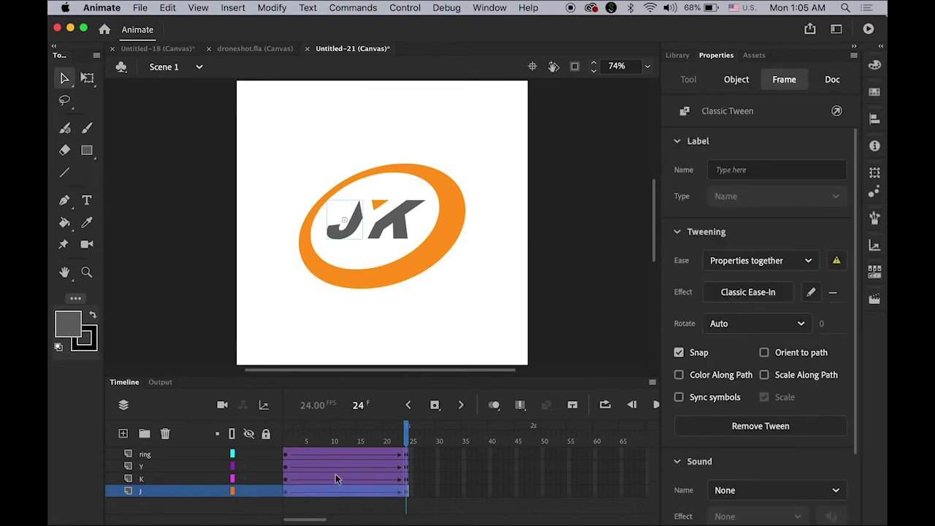
{"action": "left_click", "coordinate": [143, 480]}
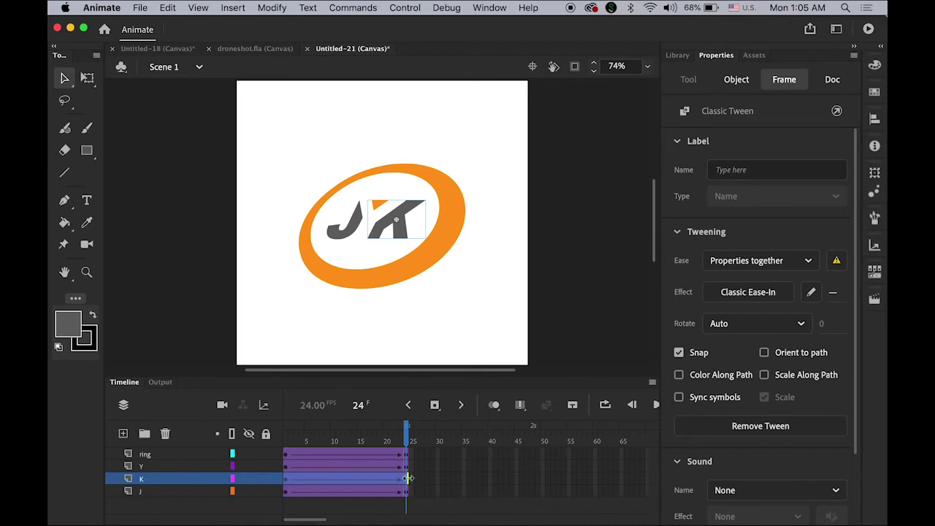
{"action": "left_click", "coordinate": [314, 479]}
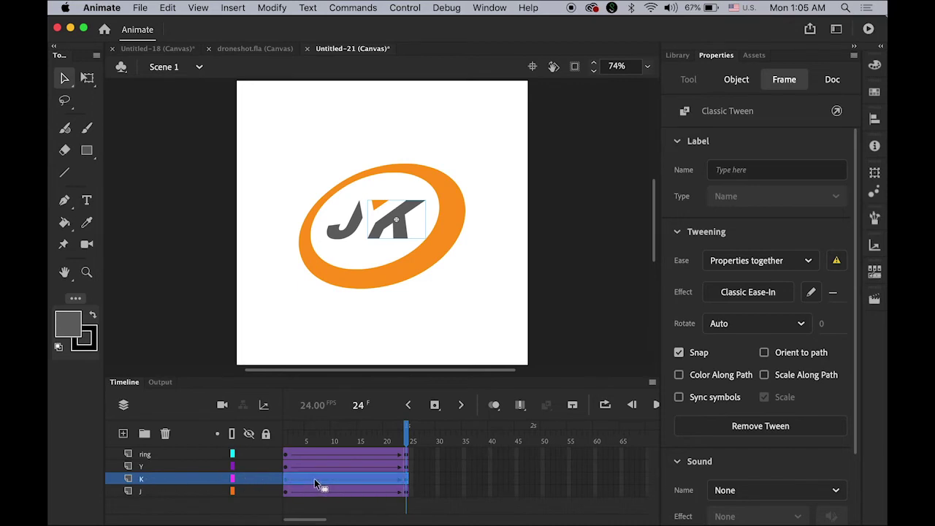
{"action": "left_click_drag", "start_coordinate": [315, 478], "coordinate": [369, 480]}
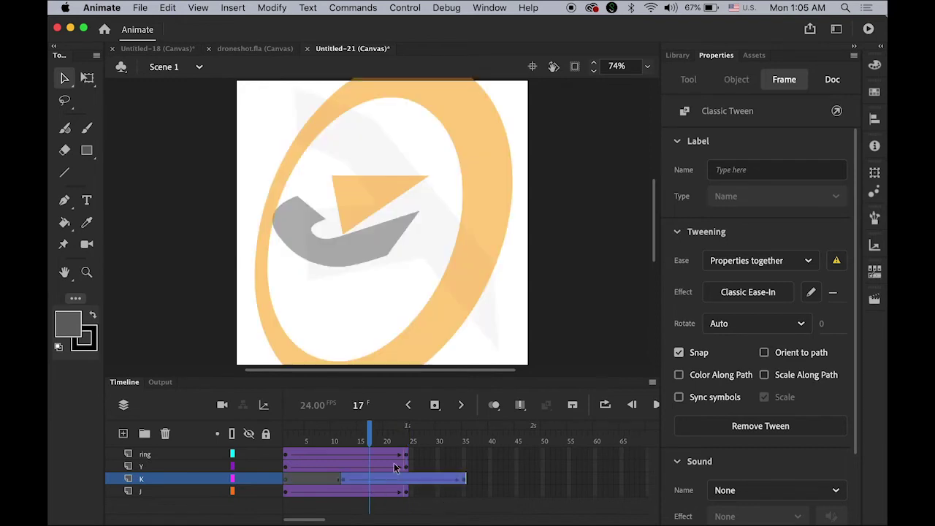
{"action": "left_click_drag", "start_coordinate": [370, 437], "coordinate": [247, 472]}
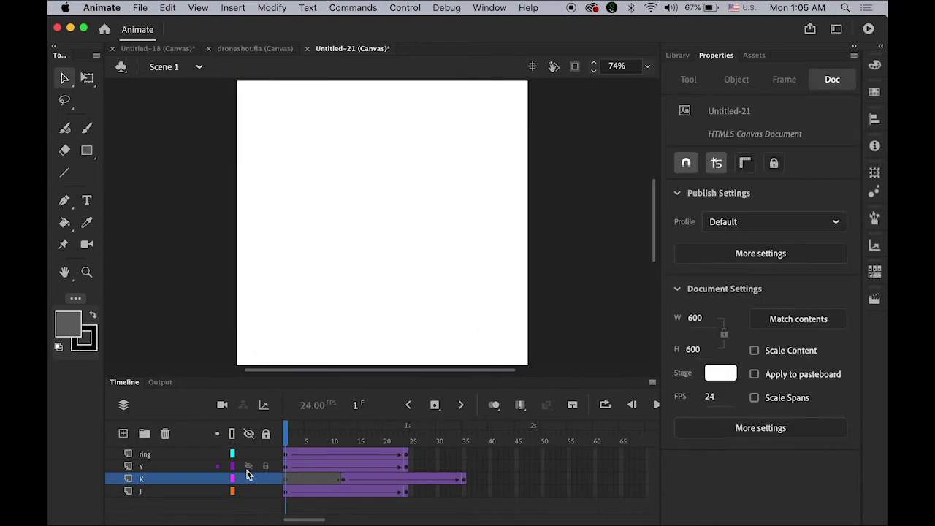
Shift the Y layer's tween span to frames 22–45 and the ring layer's tween span to frames 32–55.
{"action": "left_click", "coordinate": [147, 468]}
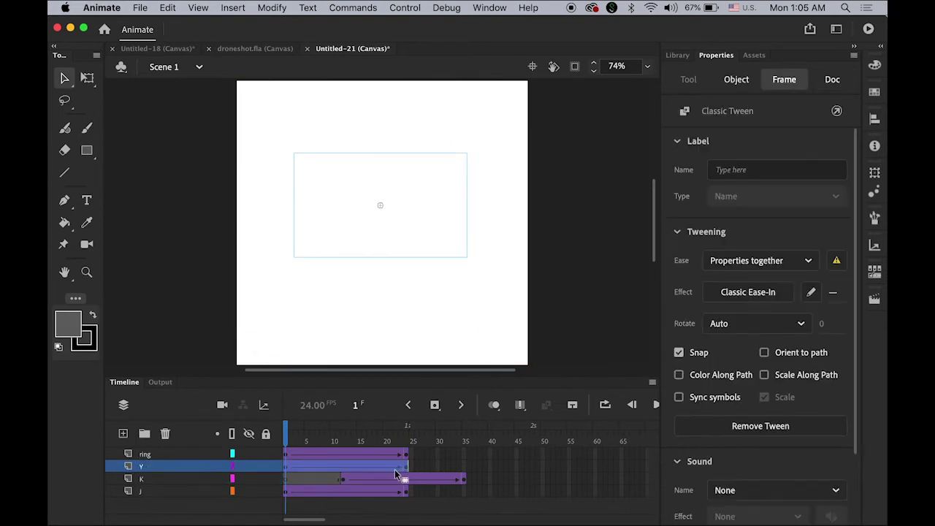
{"action": "left_click", "coordinate": [311, 465]}
{"action": "left_click_drag", "start_coordinate": [311, 465], "coordinate": [418, 473]}
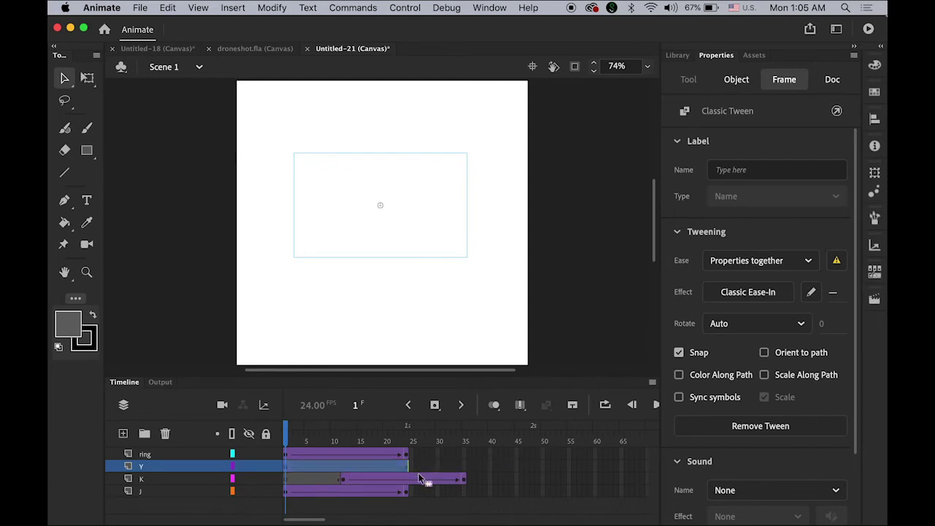
{"action": "left_click", "coordinate": [152, 455]}
{"action": "left_click_drag", "start_coordinate": [336, 454], "coordinate": [571, 458]}
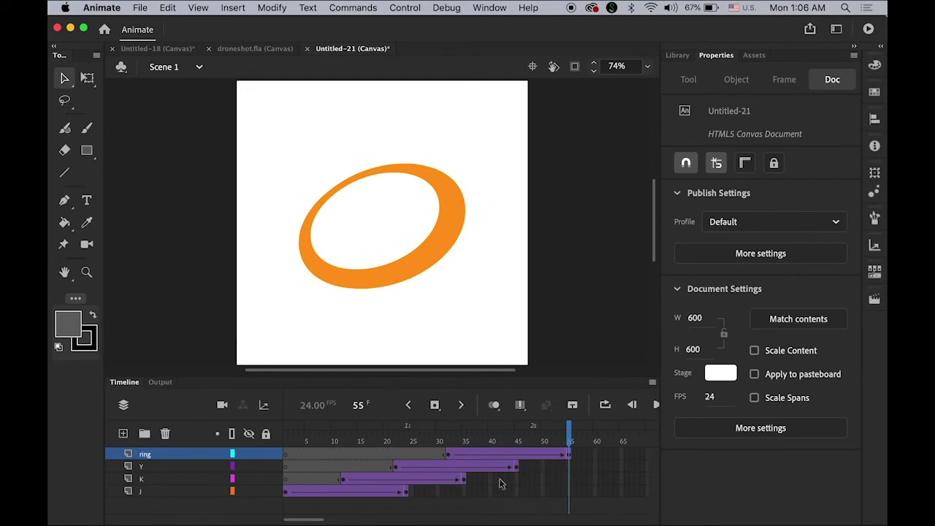
Insert keyframes at frame 55 on the Y, K and J layers so they end together with the ring.
{"action": "left_click", "coordinate": [570, 467]}
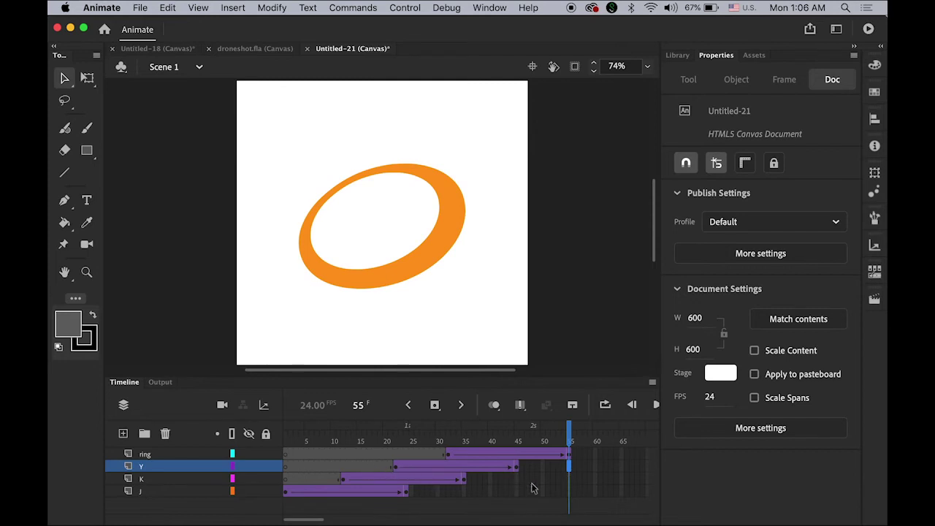
{"action": "left_click", "coordinate": [570, 495]}
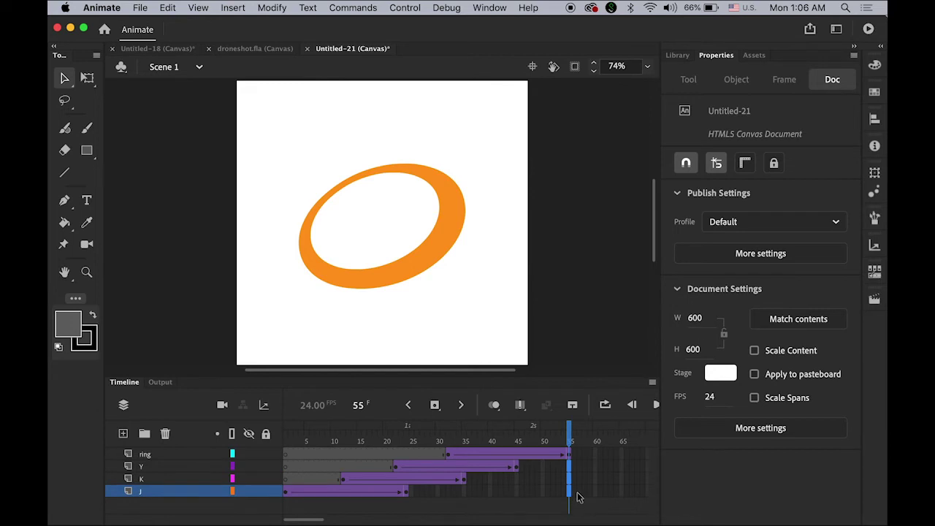
{"action": "left_click", "coordinate": [434, 405]}
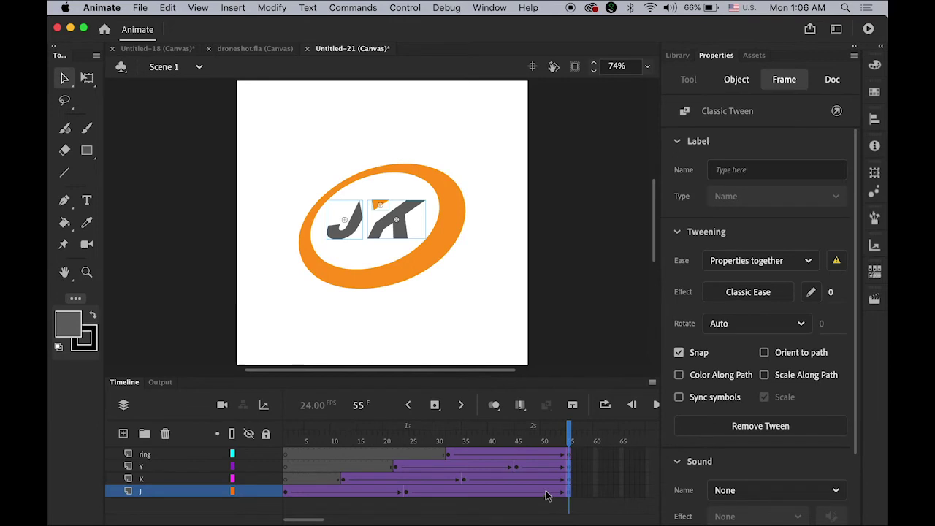
Play the animation to check the staggered entrance of the four logo parts.
{"action": "key", "text": "Return"}
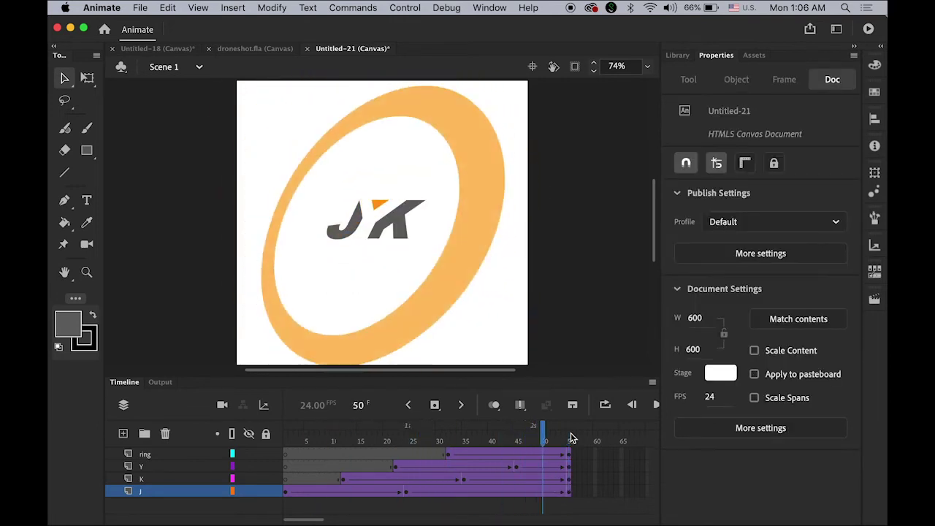
{"action": "key", "text": "Return"}
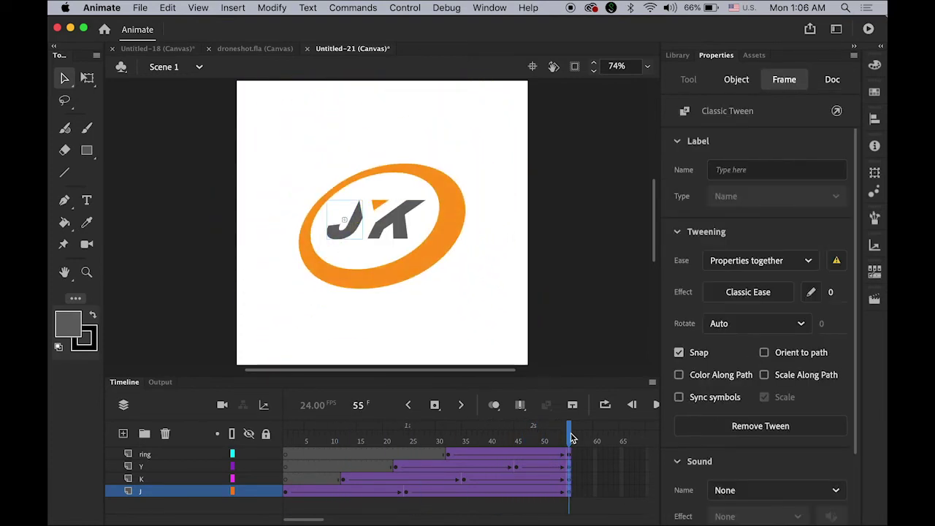
{"action": "key", "text": "Return"}
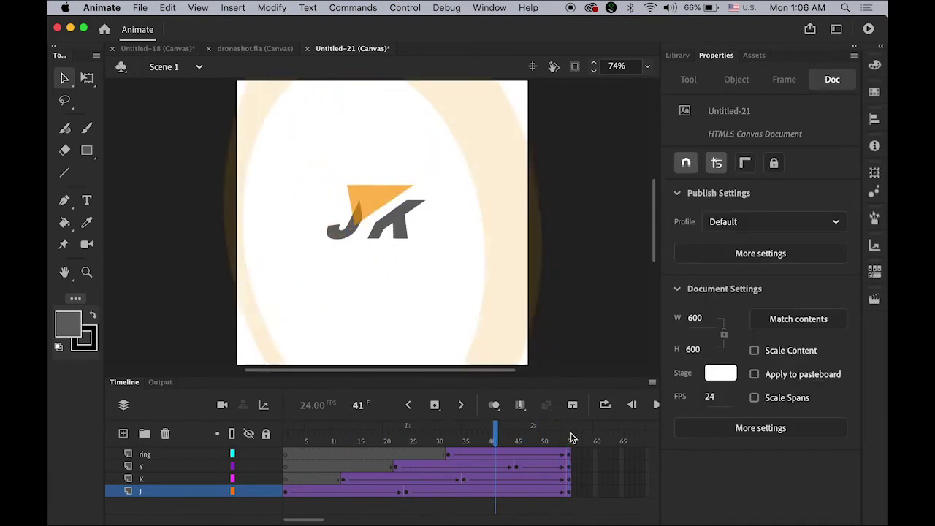
{"action": "key", "text": "Return"}
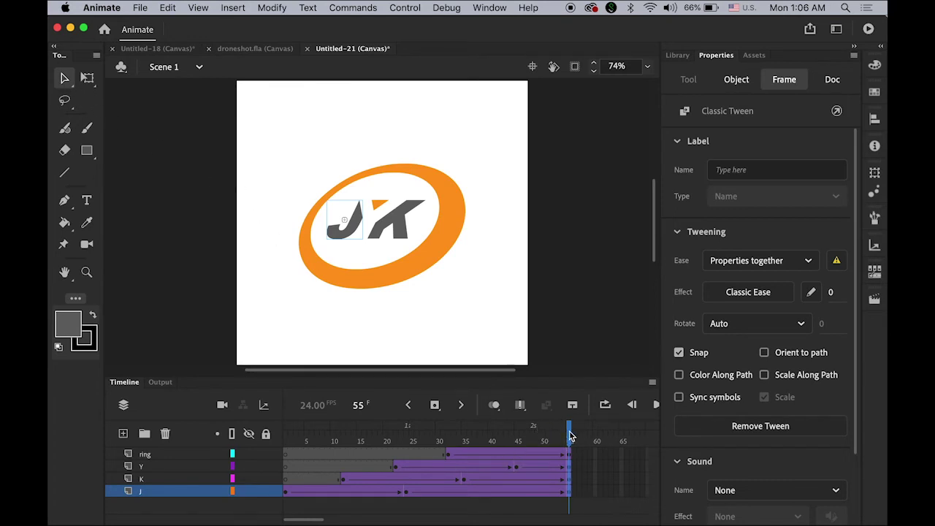
Select all four logo parts on the stage at frame 55 and copy them.
{"action": "left_click", "coordinate": [598, 442]}
{"action": "mouse_move", "coordinate": [571, 433]}
{"action": "left_mouse_down"}
{"action": "mouse_move", "coordinate": [538, 433]}
{"action": "mouse_move", "coordinate": [569, 433]}
{"action": "left_mouse_up"}
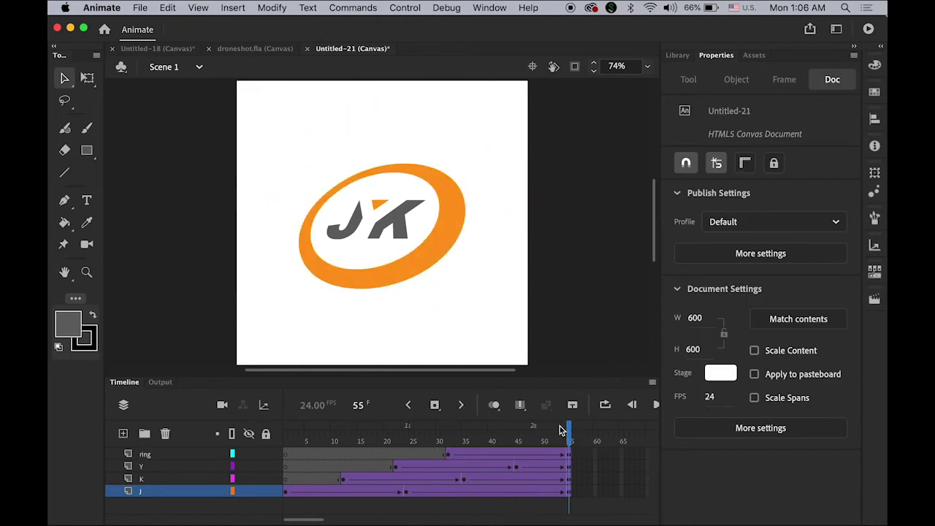
{"action": "left_click_drag", "start_coordinate": [264, 130], "coordinate": [535, 338]}
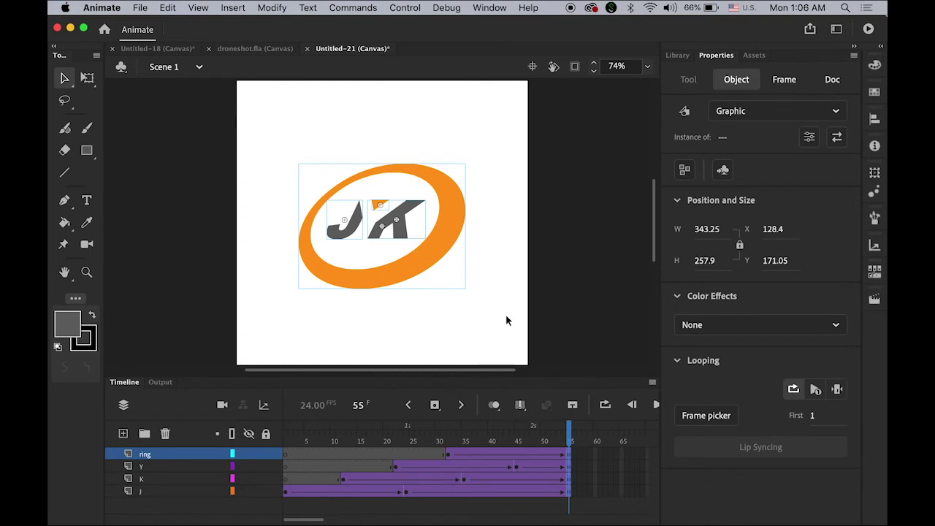
{"action": "left_click", "coordinate": [167, 7]}
{"action": "left_click", "coordinate": [211, 308]}
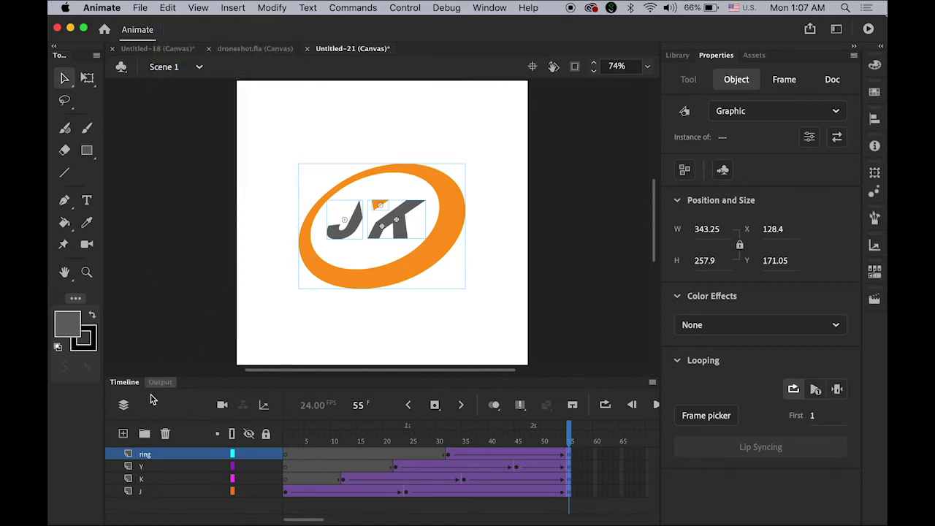
Add a new layer above the ring layer and insert a blank keyframe on it at frame 55.
{"action": "left_click", "coordinate": [123, 435]}
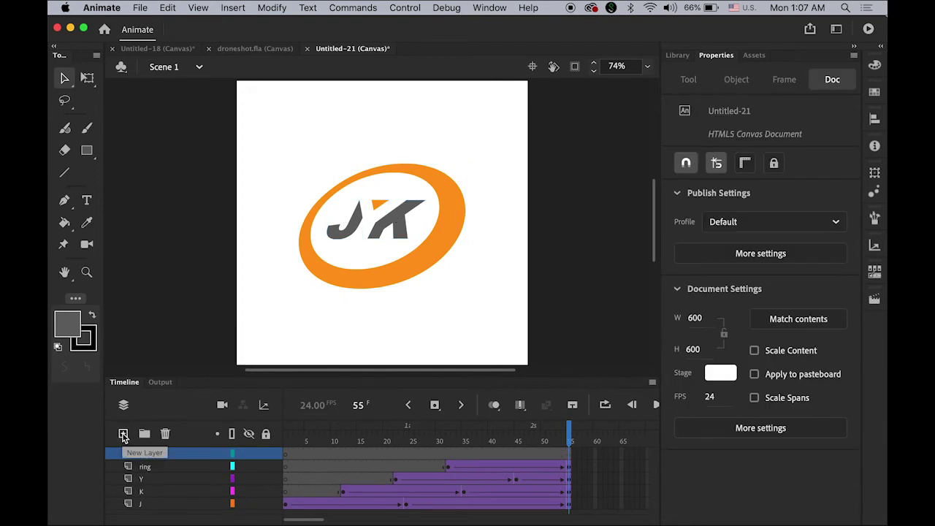
{"action": "left_click", "coordinate": [570, 456]}
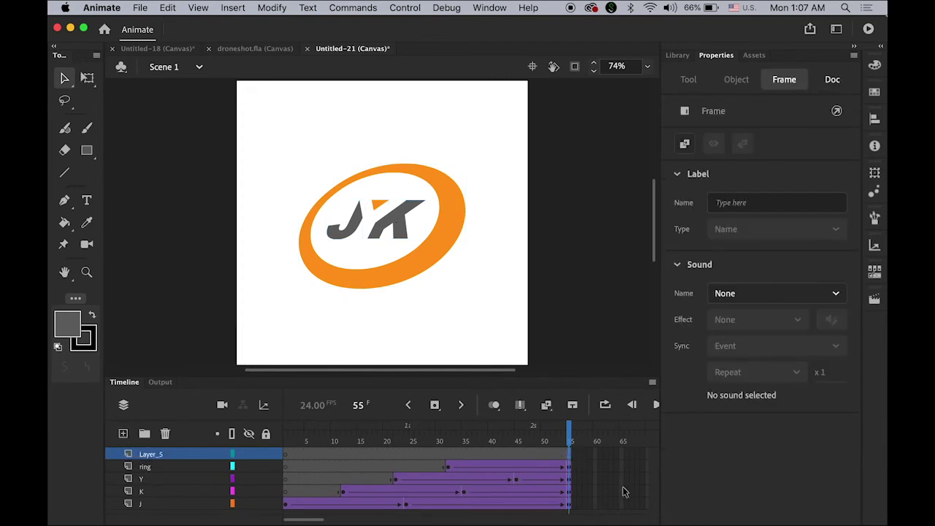
{"action": "left_click", "coordinate": [235, 9]}
{"action": "mouse_move", "coordinate": [266, 91]}
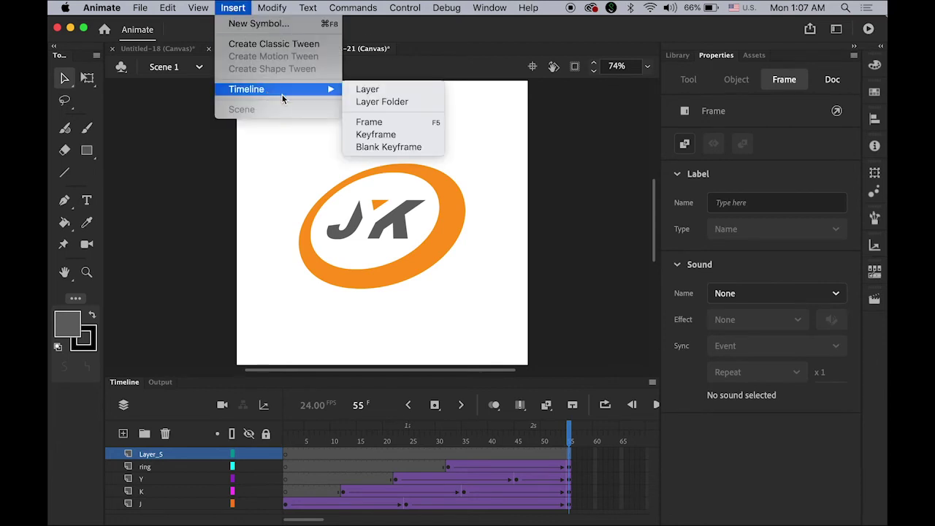
{"action": "left_click", "coordinate": [424, 148]}
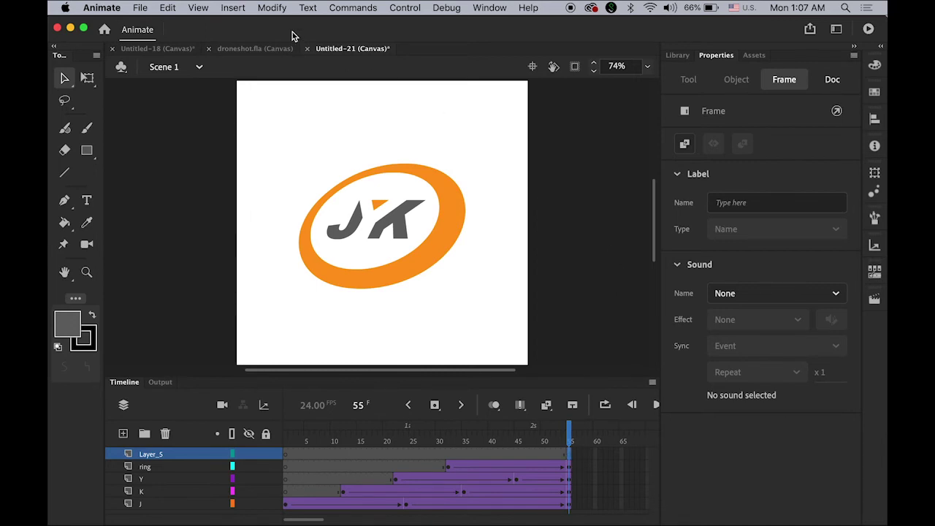
Paste the copied logo parts in place on the new layer's frame 55 and create a classic tween from them.
{"action": "left_click", "coordinate": [168, 7]}
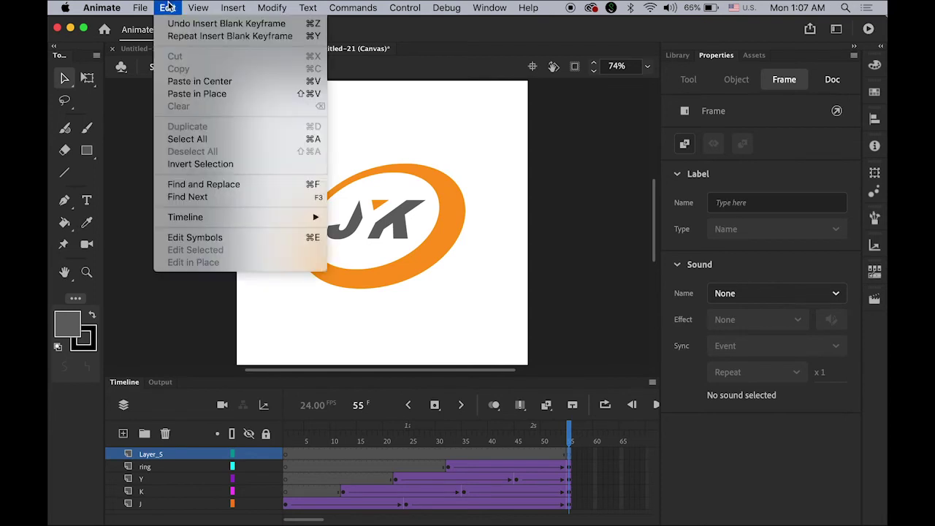
{"action": "left_click", "coordinate": [229, 94]}
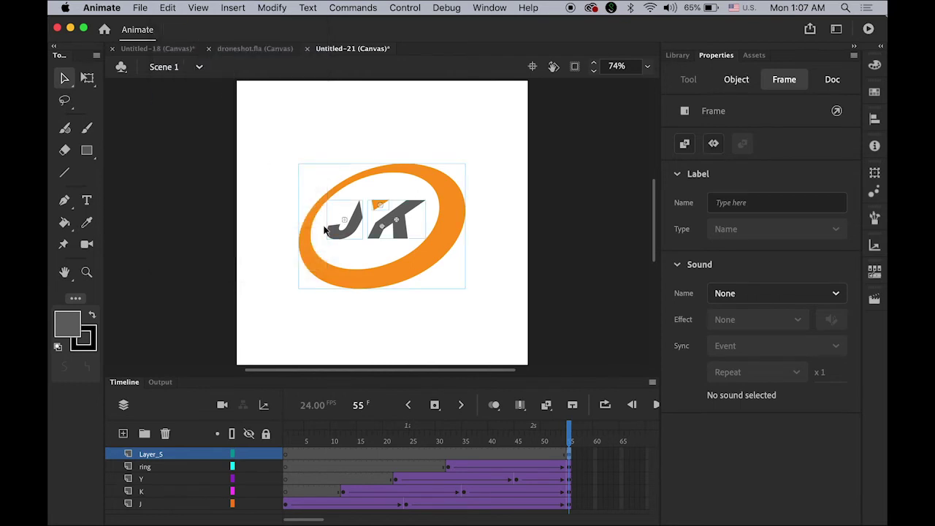
{"action": "left_click_drag", "start_coordinate": [571, 428], "coordinate": [581, 451]}
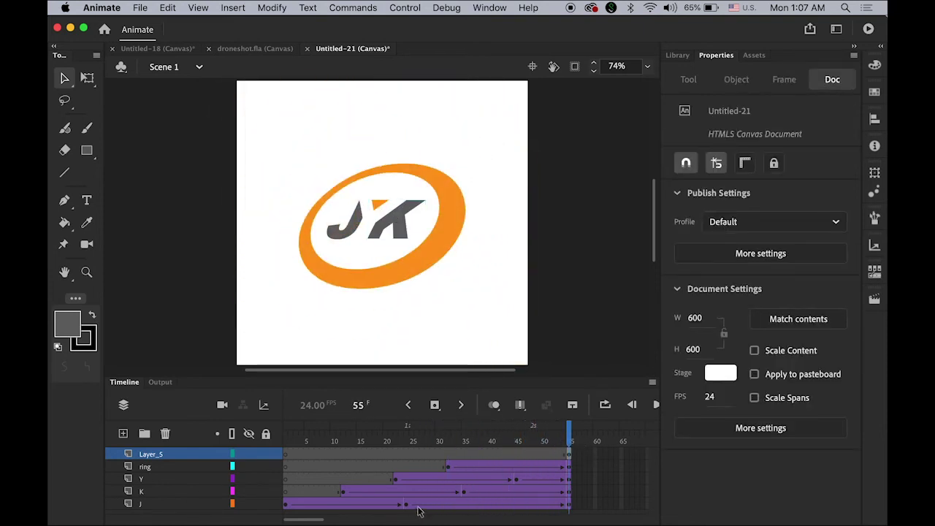
{"action": "left_click", "coordinate": [570, 457]}
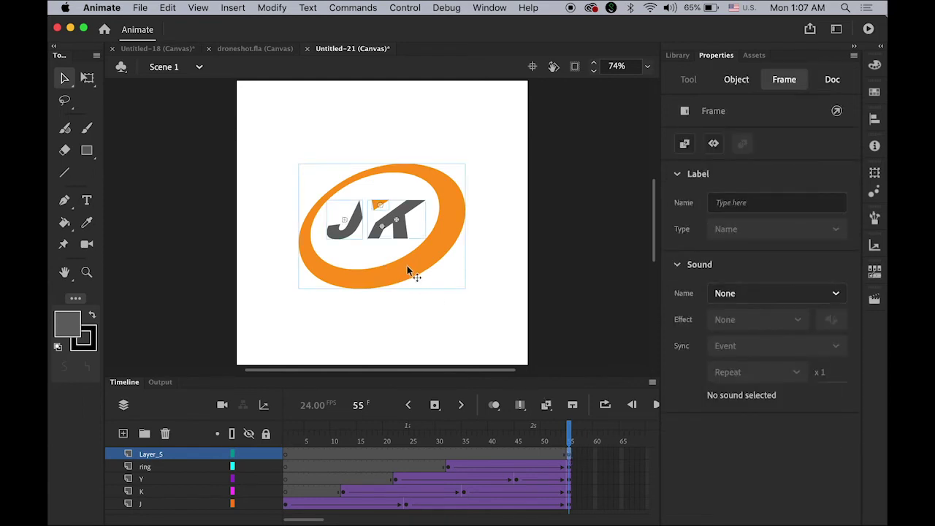
{"action": "left_click", "coordinate": [225, 5]}
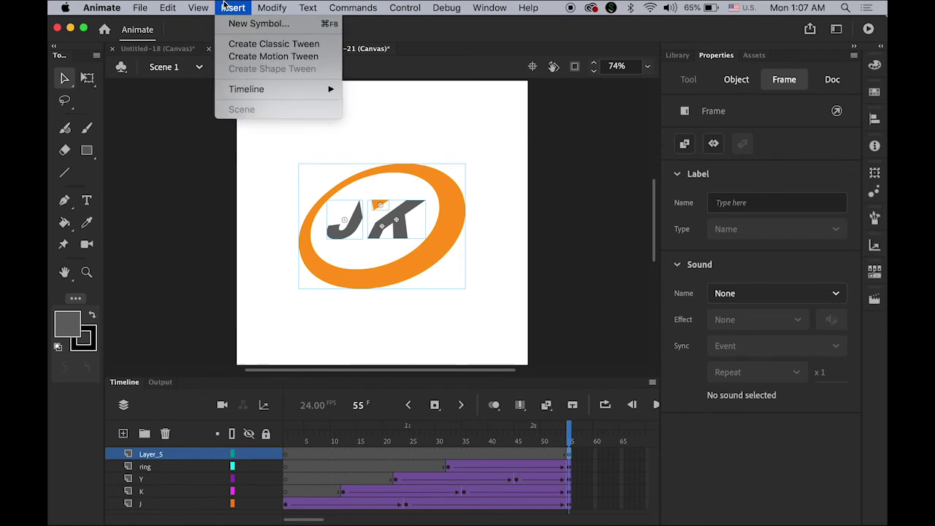
{"action": "left_click", "coordinate": [249, 45]}
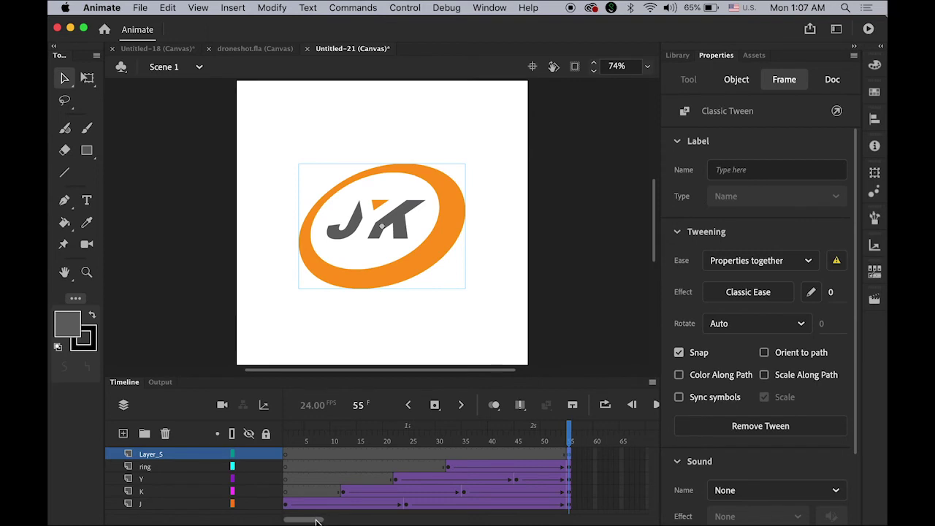
Insert a keyframe at frame 72 on the top layer and scale the whole logo up to about 413 x 311.
{"action": "left_click_drag", "start_coordinate": [316, 520], "coordinate": [331, 520]}
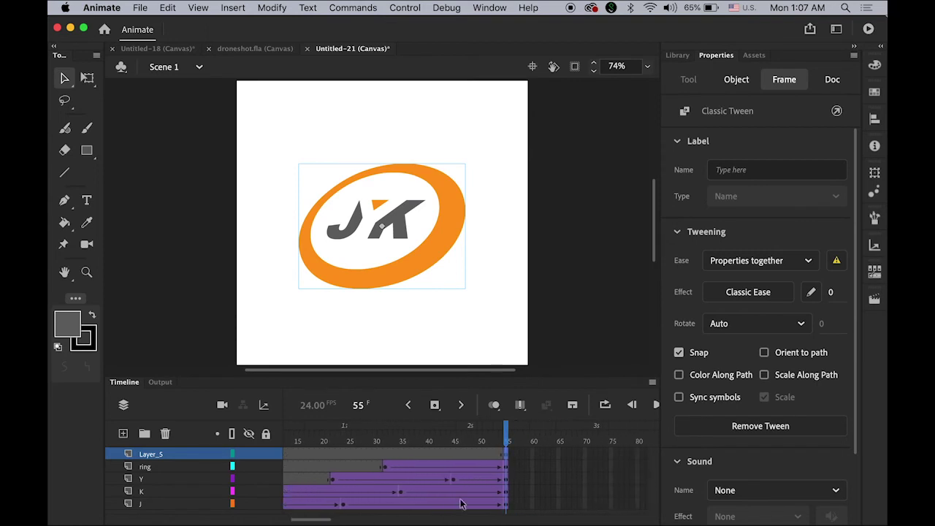
{"action": "left_click", "coordinate": [597, 455]}
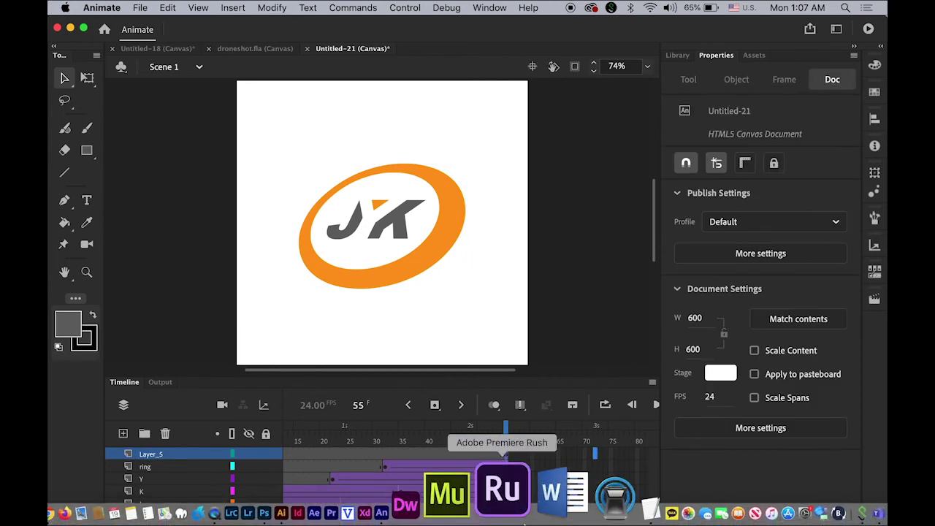
{"action": "left_click", "coordinate": [435, 406]}
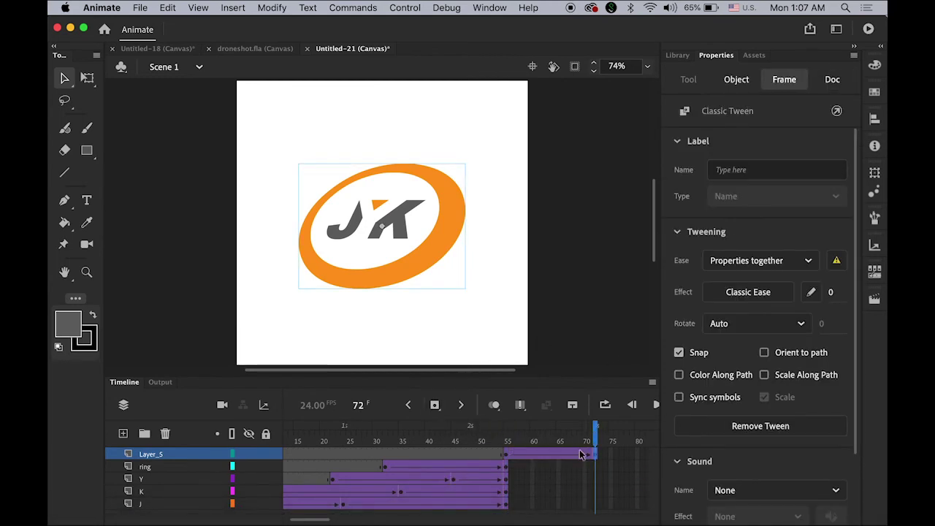
{"action": "left_click", "coordinate": [87, 79]}
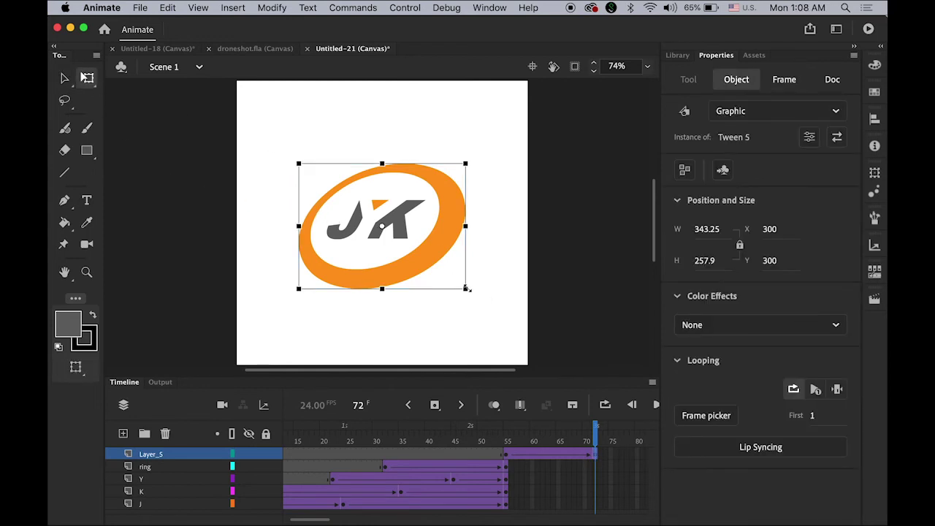
{"action": "left_click_drag", "start_coordinate": [477, 297], "coordinate": [482, 302]}
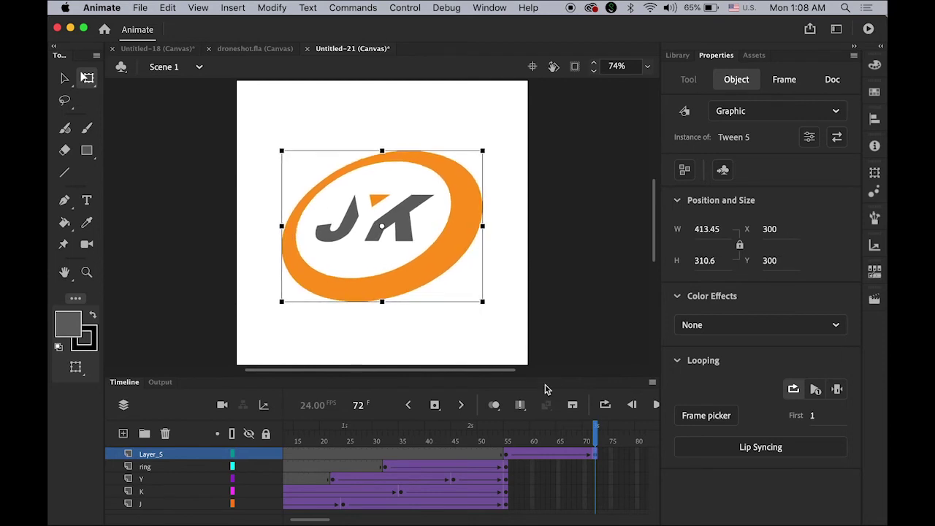
Insert a keyframe at frame 75 on the top layer and scale the whole logo down to about 154 x 116.
{"action": "left_click_drag", "start_coordinate": [596, 437], "coordinate": [612, 459]}
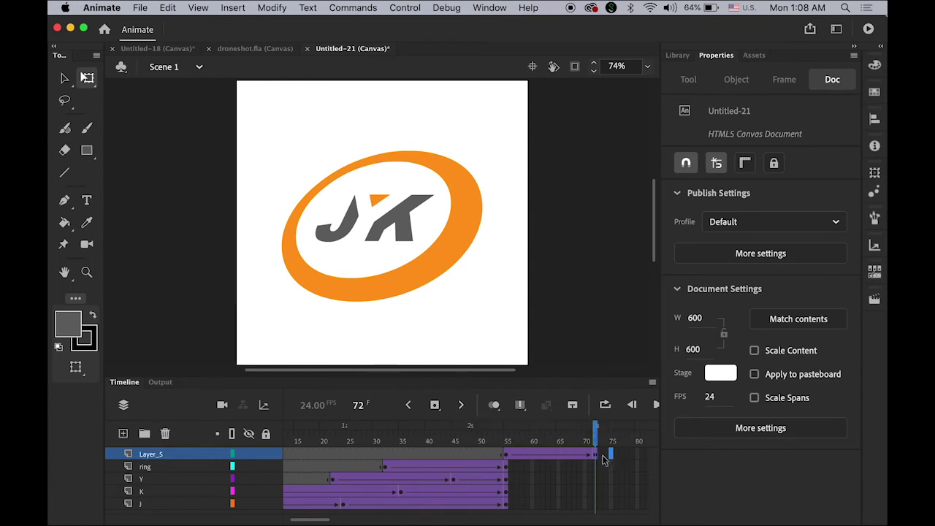
{"action": "left_click", "coordinate": [437, 408]}
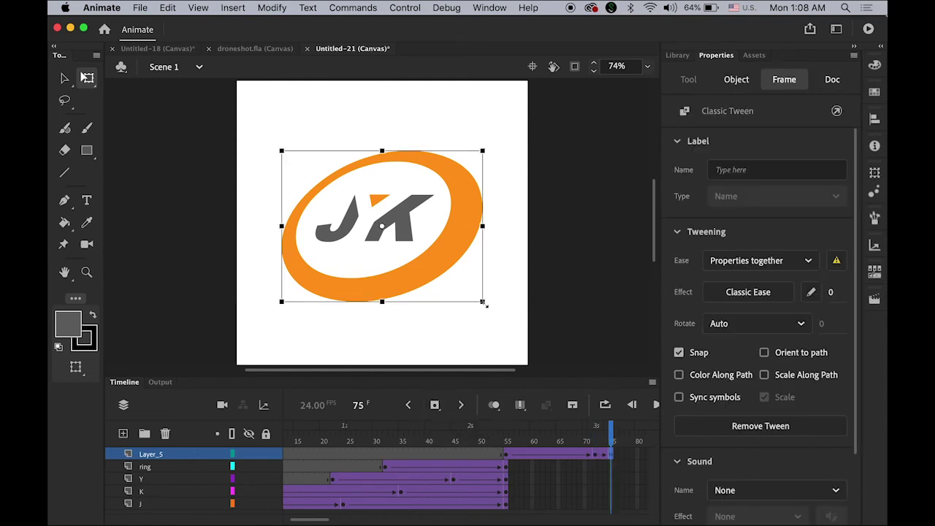
{"action": "left_click_drag", "start_coordinate": [483, 302], "coordinate": [424, 271]}
{"action": "left_click", "coordinate": [63, 78]}
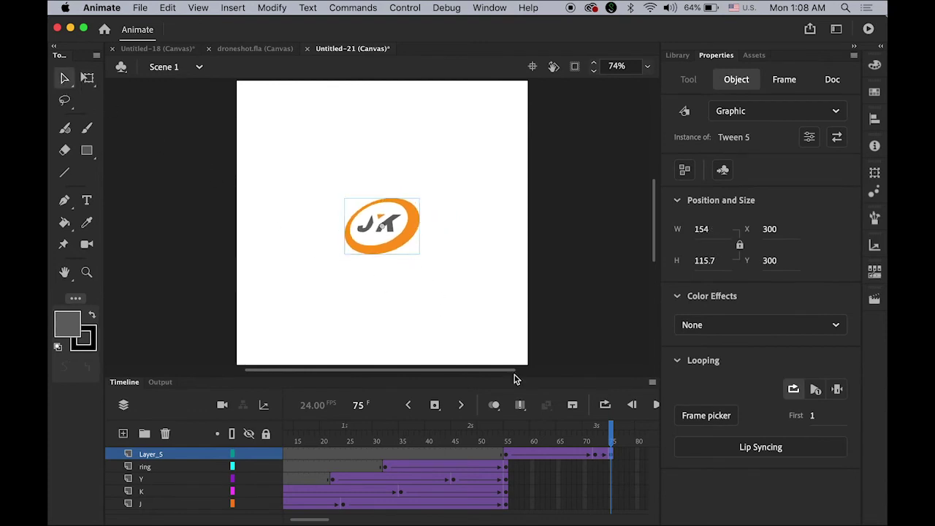
{"action": "left_click_drag", "start_coordinate": [611, 434], "coordinate": [618, 451]}
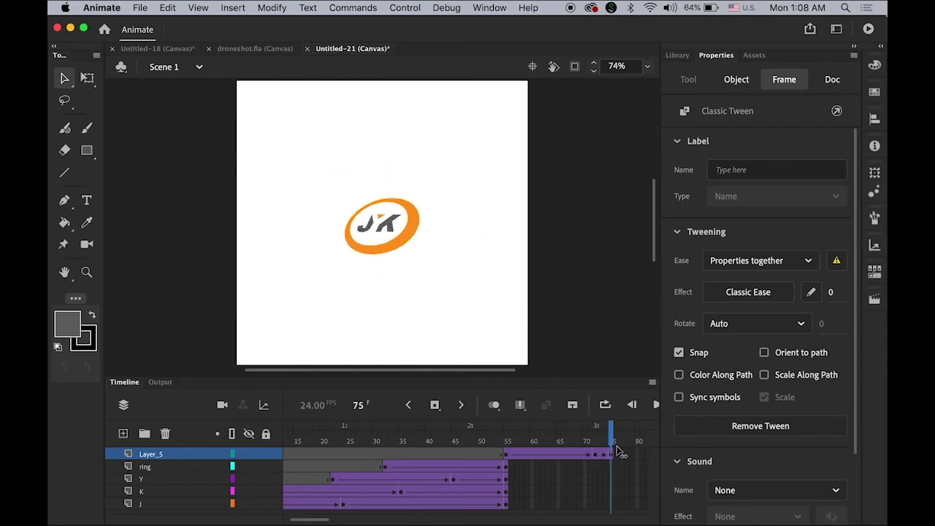
{"action": "left_click", "coordinate": [618, 452]}
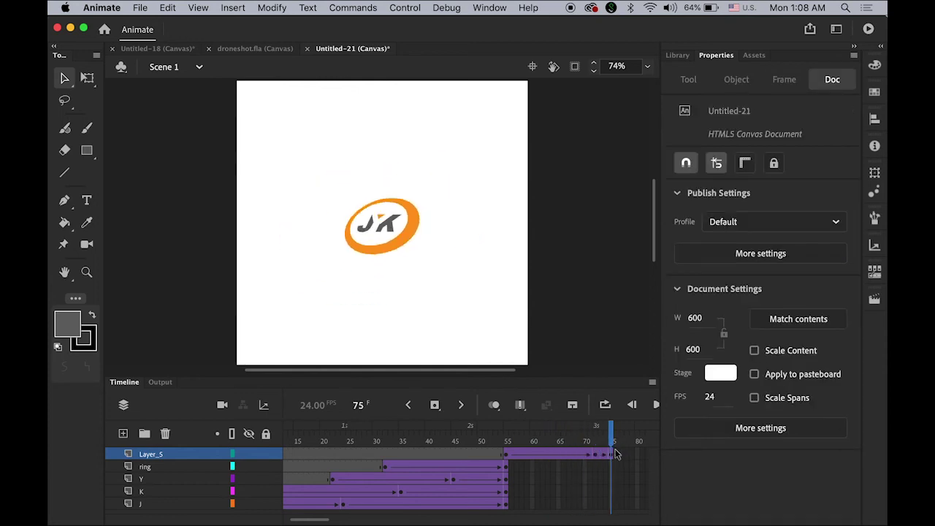
Adjust the easing of the top layer's tween starting at frame 55 and set the frame 72 tween's ease to 100.
{"action": "left_click", "coordinate": [508, 454]}
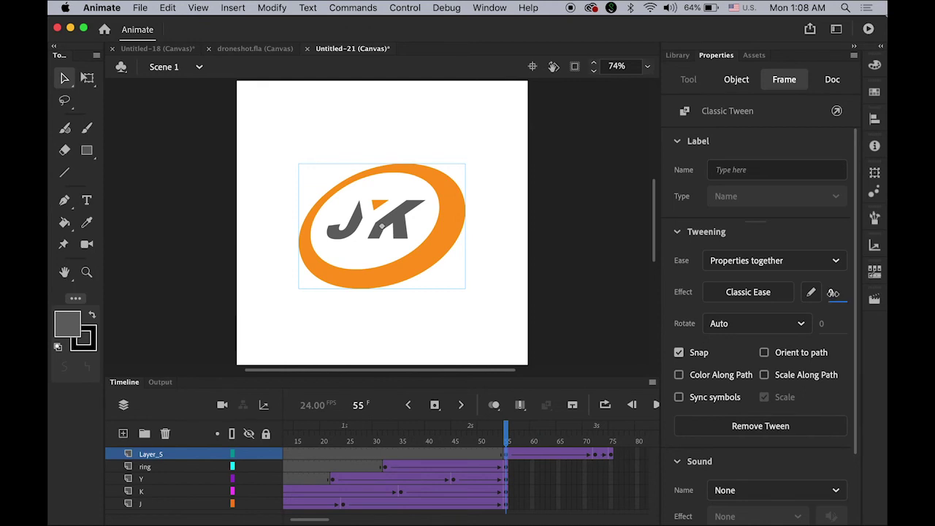
{"action": "left_click_drag", "start_coordinate": [837, 296], "coordinate": [537, 285]}
{"action": "left_click", "coordinate": [597, 461]}
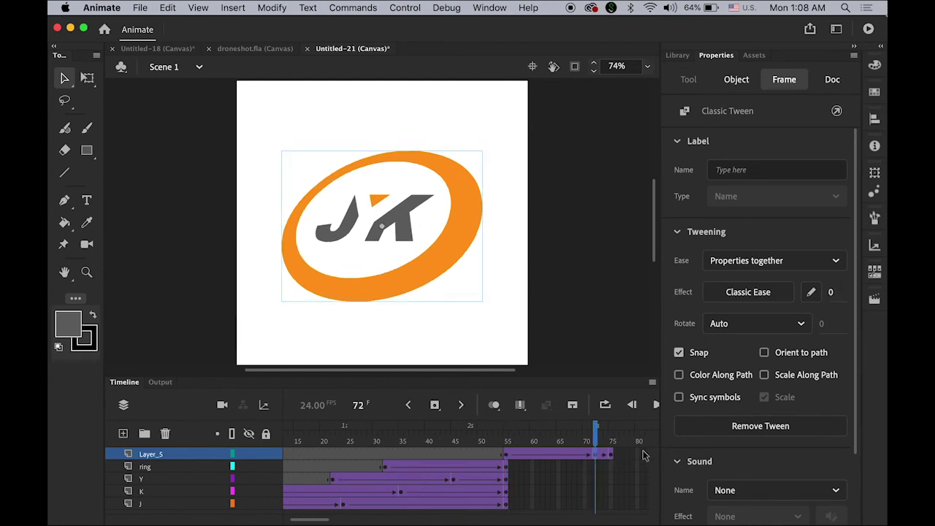
{"action": "mouse_move", "coordinate": [834, 296]}
{"action": "left_mouse_down"}
{"action": "mouse_move", "coordinate": [872, 298]}
{"action": "mouse_move", "coordinate": [833, 300]}
{"action": "left_mouse_up"}
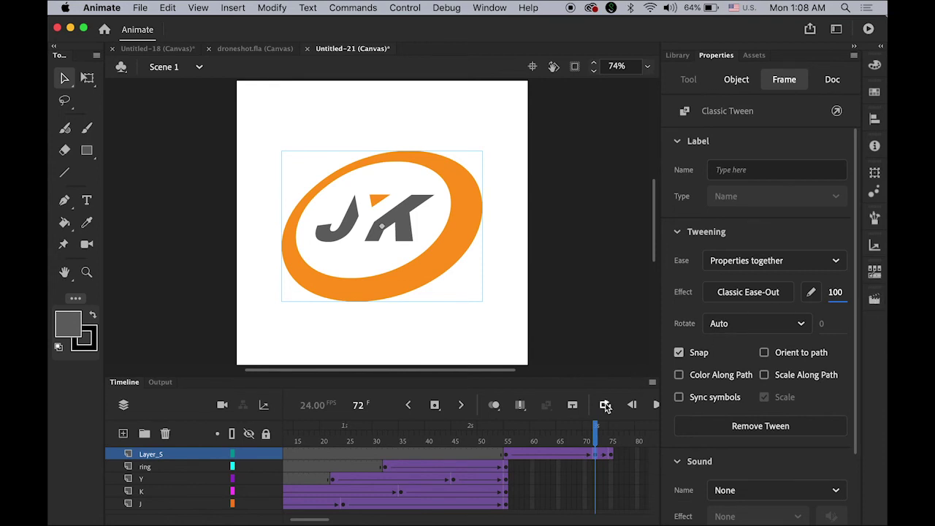
Play the animation on the timeline from frame 1 to check the logo's scaling pulse.
{"action": "left_click_drag", "start_coordinate": [598, 437], "coordinate": [475, 440]}
{"action": "key", "text": "shift+comma"}
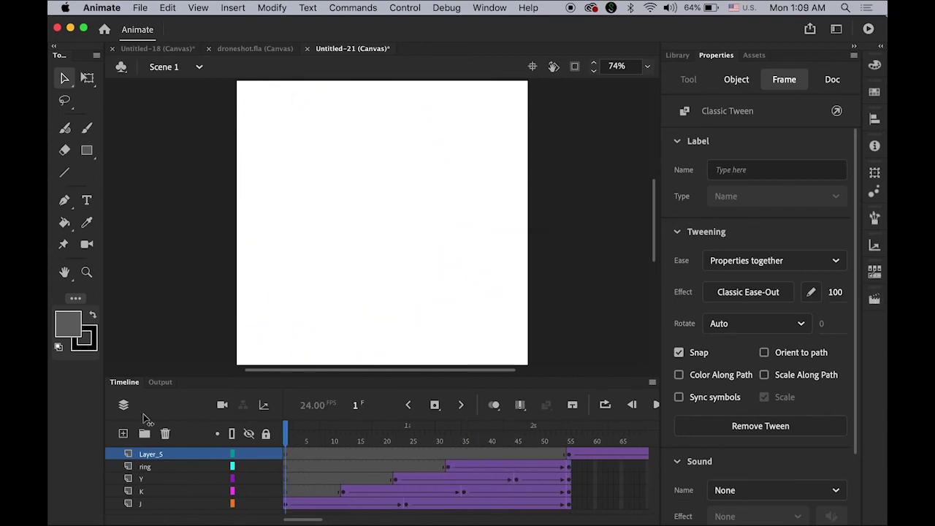
{"action": "key", "text": "Return"}
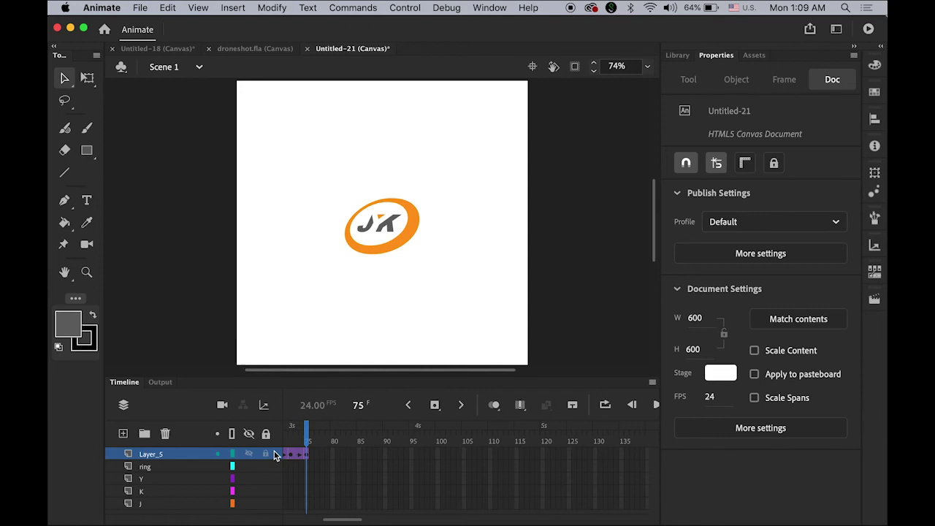
Insert a keyframe at frame 77 on the top layer and rotate the logo about 15 degrees counterclockwise.
{"action": "left_click", "coordinate": [317, 456]}
{"action": "left_click", "coordinate": [435, 408]}
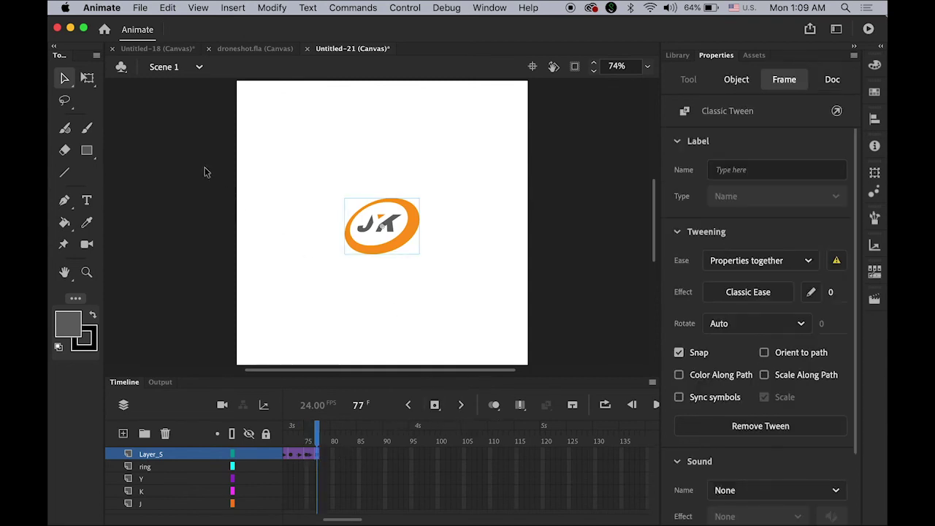
{"action": "left_click", "coordinate": [87, 78]}
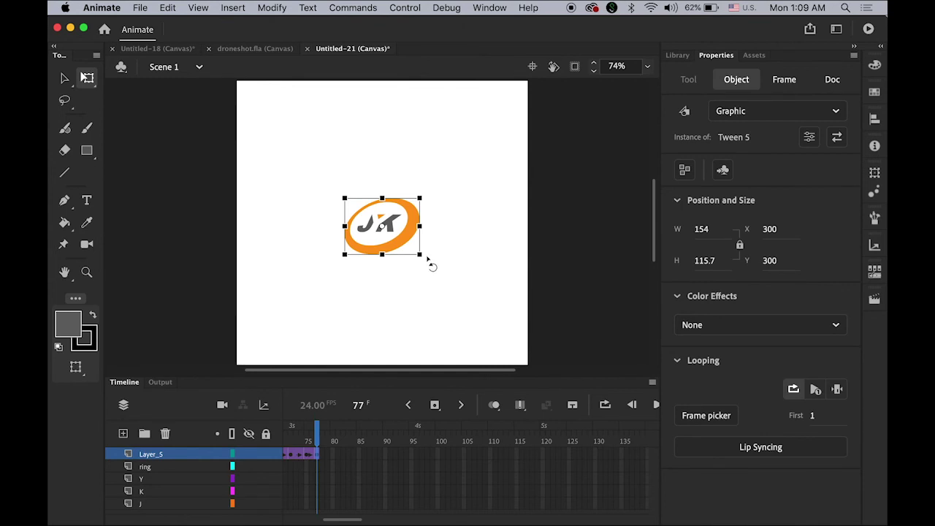
{"action": "left_click_drag", "start_coordinate": [428, 260], "coordinate": [434, 249]}
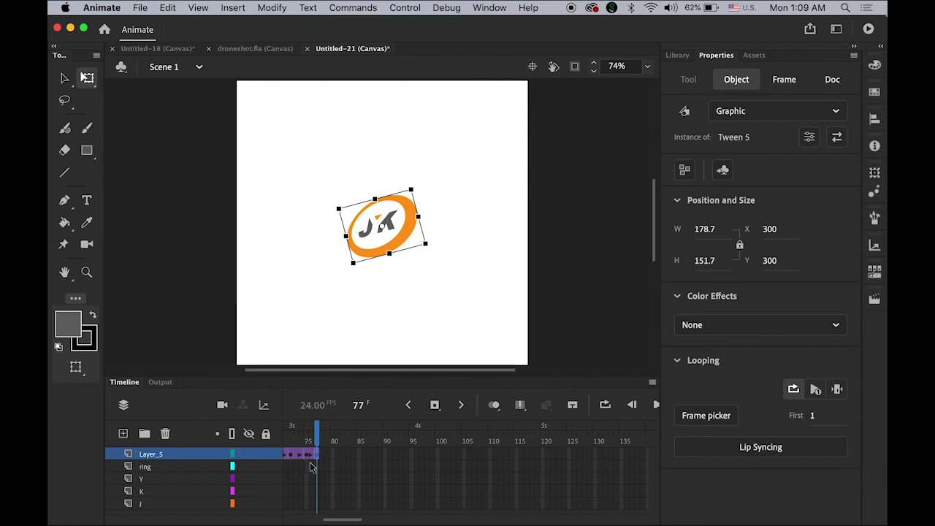
Insert a keyframe at frame 80 on the top layer and rotate the logo clockwise to tilt about 15 degrees the opposite way.
{"action": "left_click", "coordinate": [334, 454]}
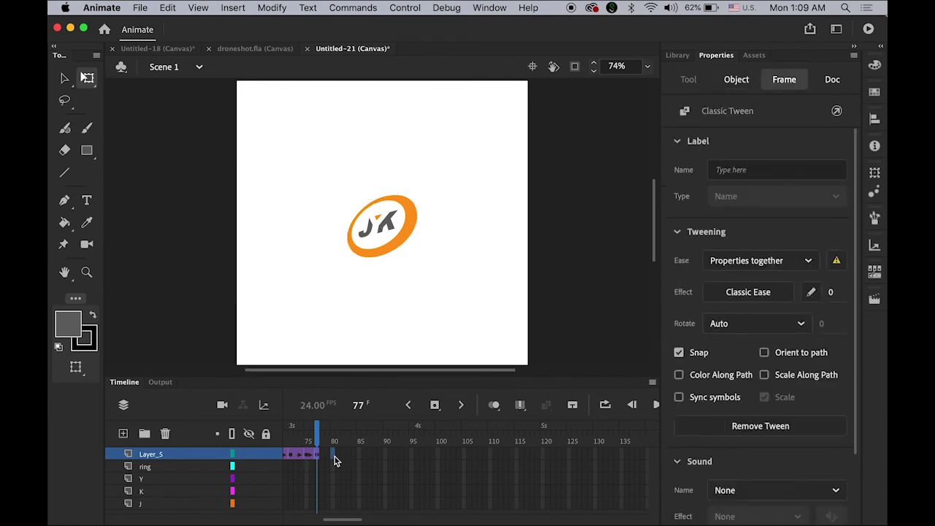
{"action": "left_click", "coordinate": [435, 407]}
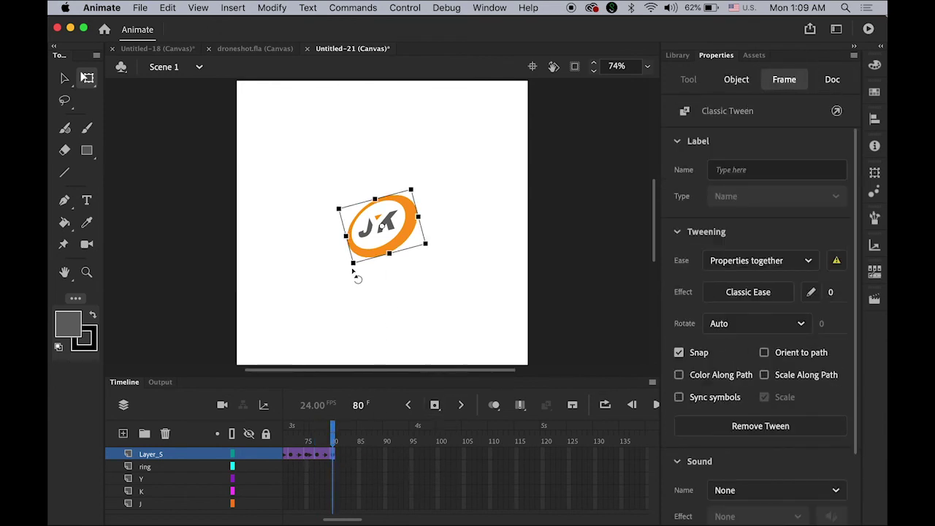
{"action": "left_click_drag", "start_coordinate": [355, 276], "coordinate": [344, 259]}
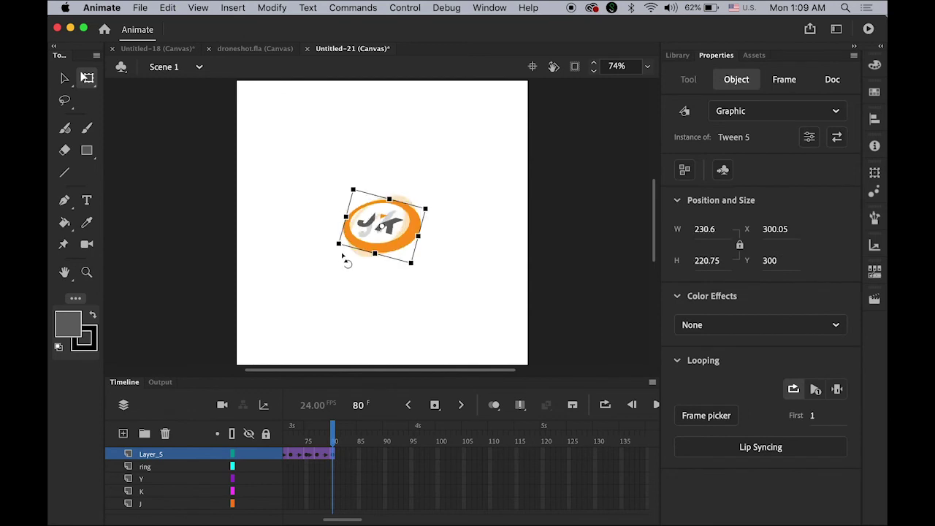
Insert a keyframe at frame 82 on the top layer, straighten the logo by removing its rotation, and deselect it.
{"action": "left_click", "coordinate": [345, 458]}
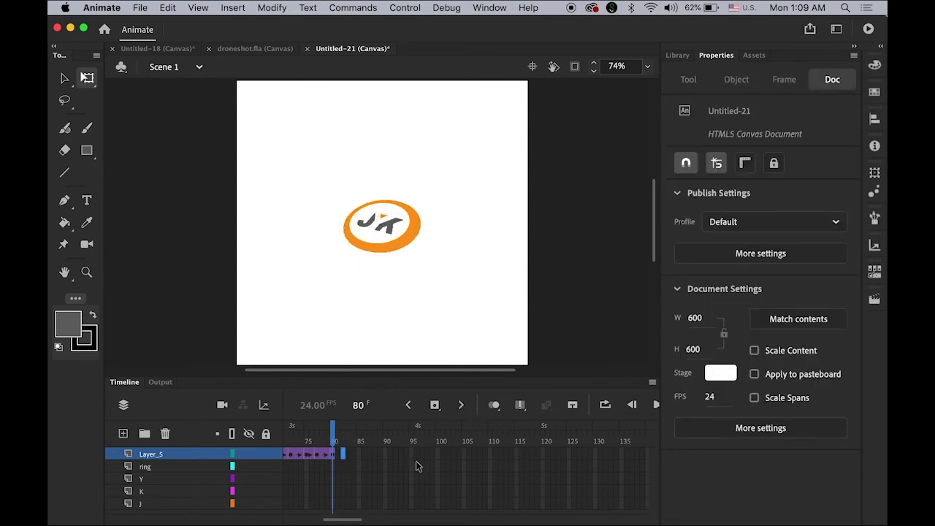
{"action": "left_click", "coordinate": [435, 407]}
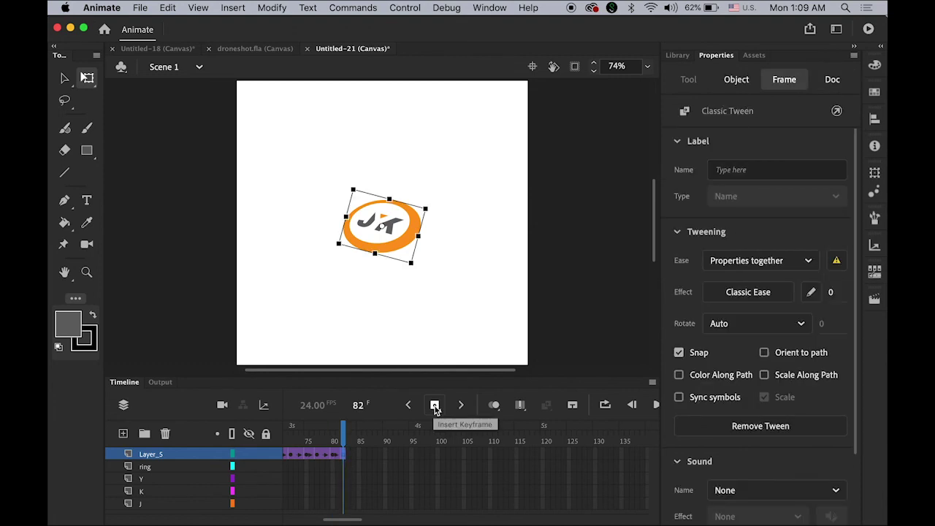
{"action": "left_click", "coordinate": [415, 278]}
{"action": "key", "text": "super+shift+z"}
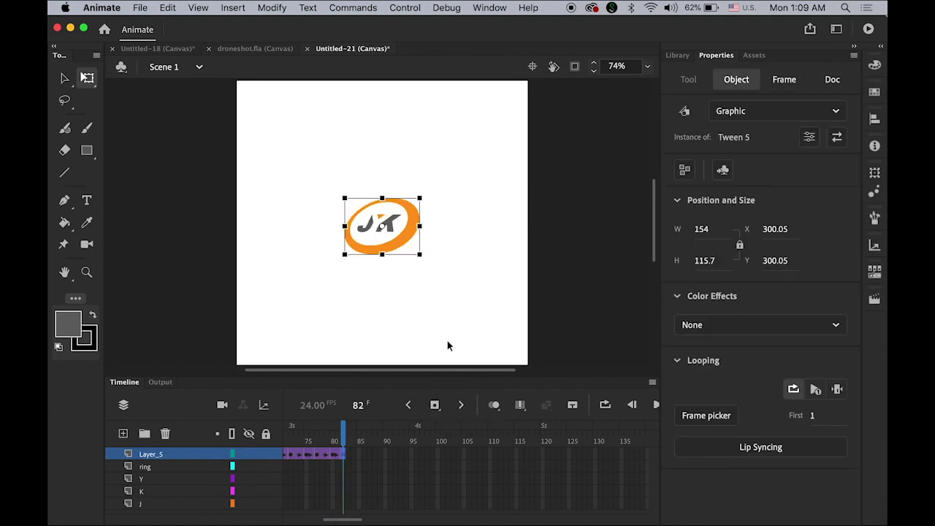
{"action": "left_click", "coordinate": [64, 78]}
{"action": "left_click", "coordinate": [193, 176]}
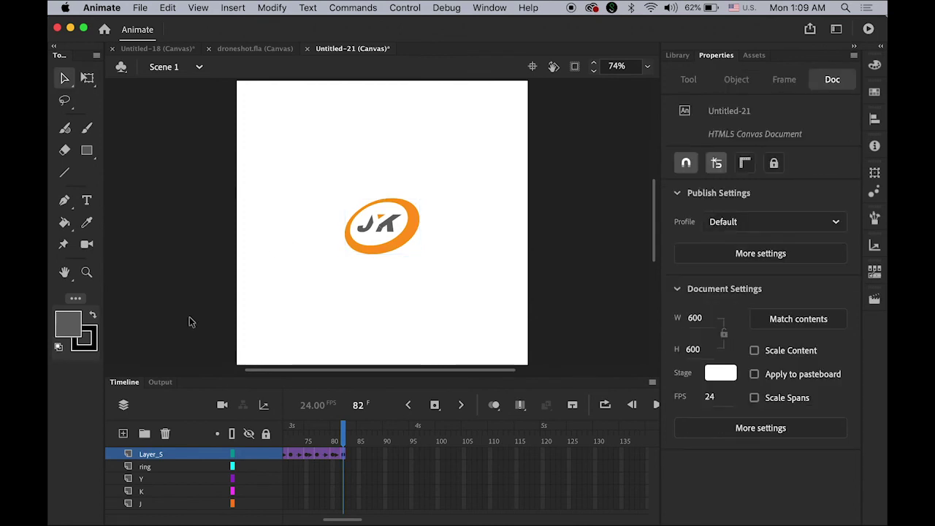
Test the movie in the browser, then return to the document's timeline.
{"action": "key", "text": "Return"}
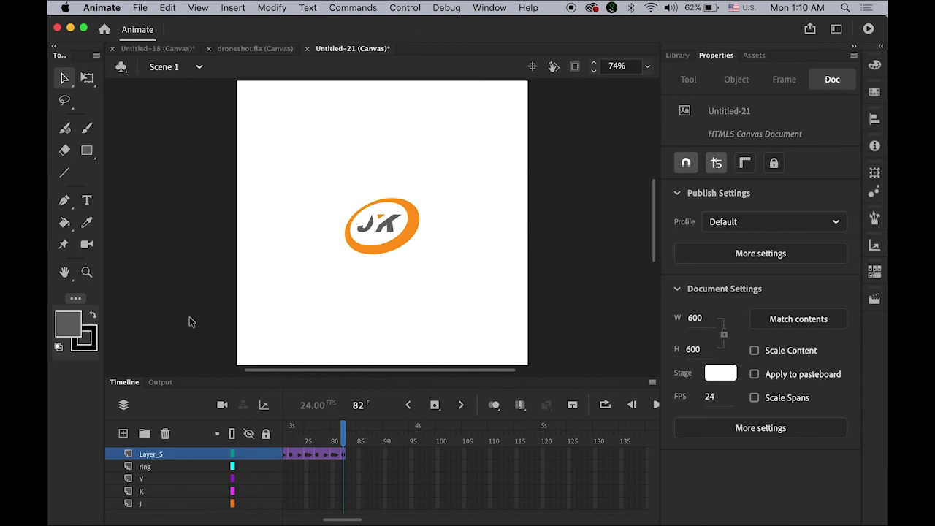
{"action": "key", "text": "super+Return"}
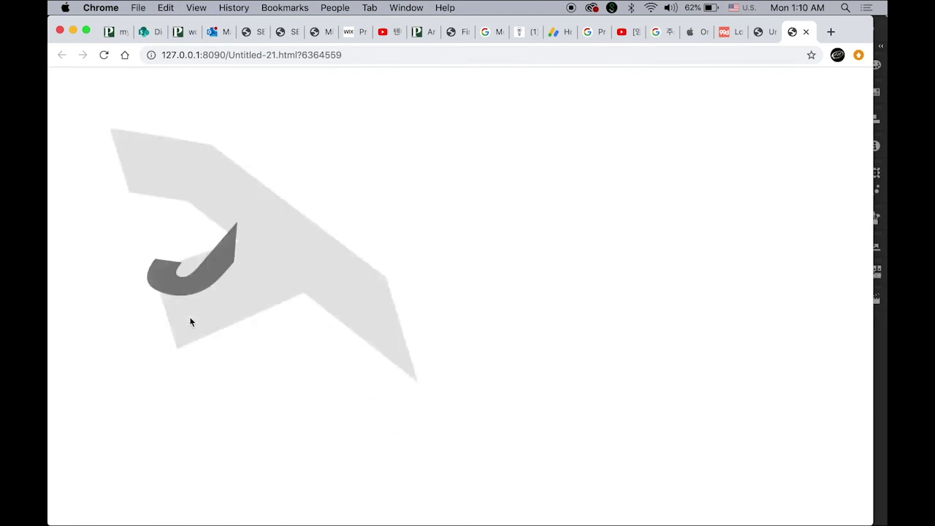
{"action": "left_click", "coordinate": [881, 397]}
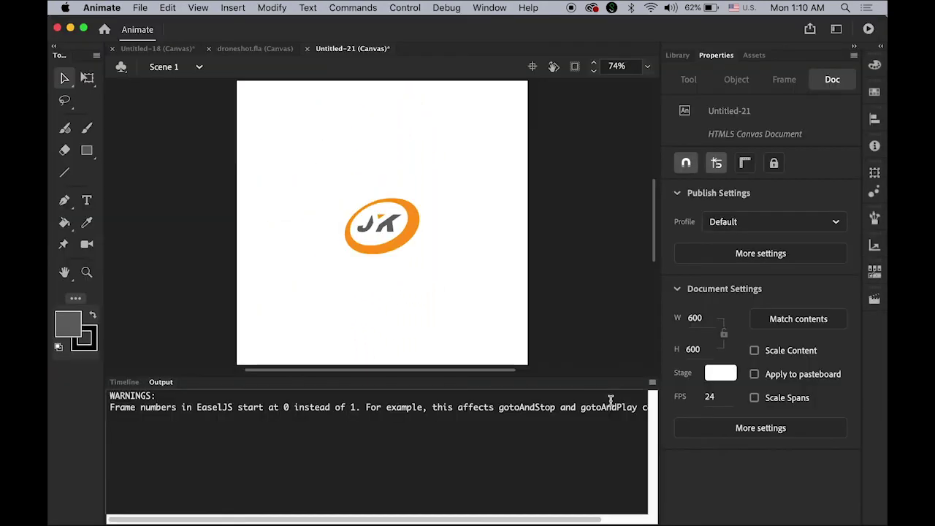
{"action": "left_click", "coordinate": [126, 383]}
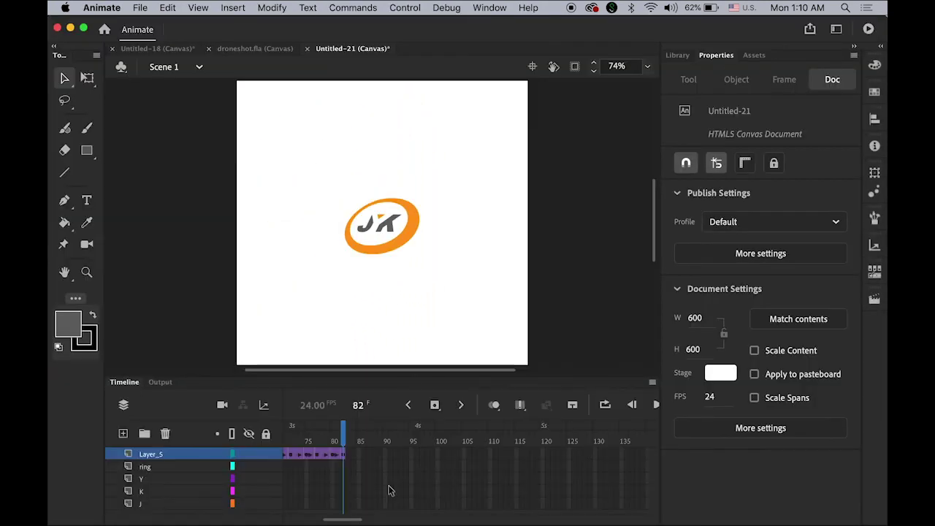
Hold the finished logo with a keyframe at frame 144 on the top layer and test the movie in the browser.
{"action": "scroll", "coordinate": [353, 519], "scroll_direction": "right", "scroll_amount": 3}
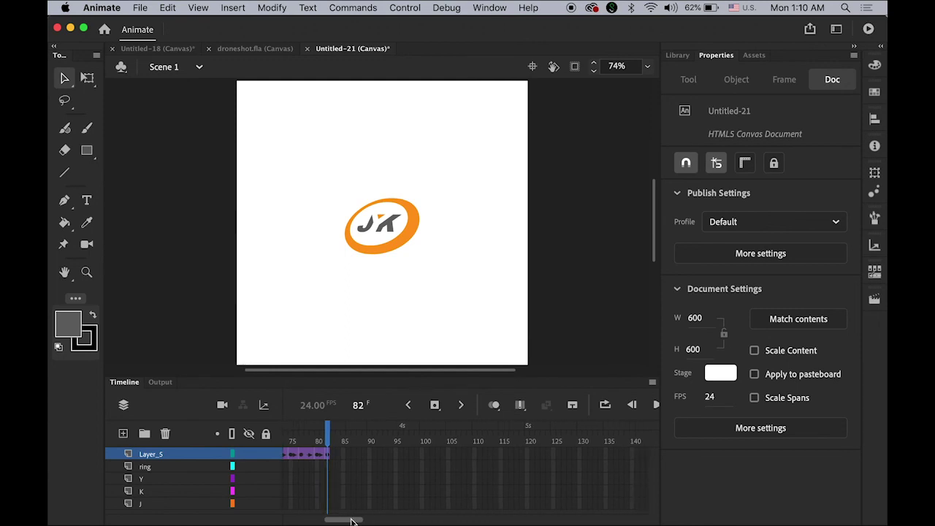
{"action": "left_click_drag", "start_coordinate": [353, 521], "coordinate": [355, 521]}
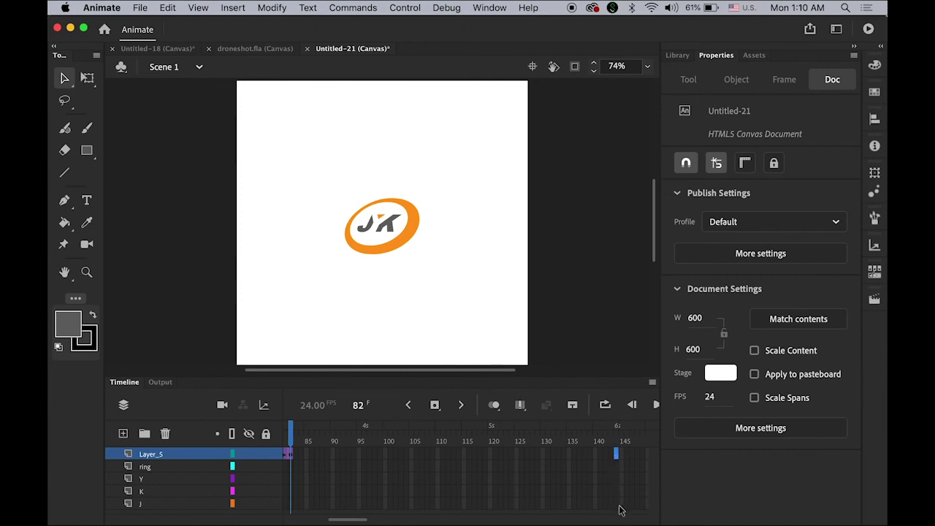
{"action": "left_click", "coordinate": [435, 404]}
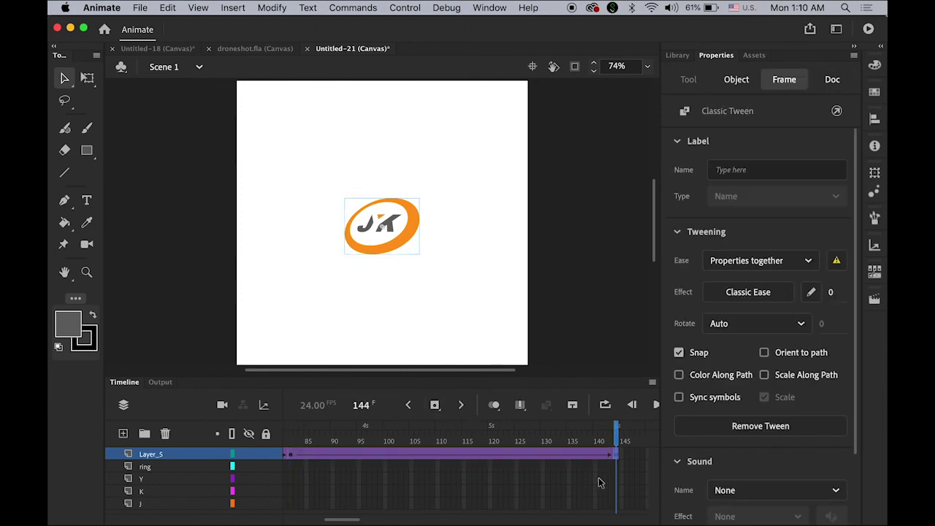
{"action": "left_click", "coordinate": [140, 302]}
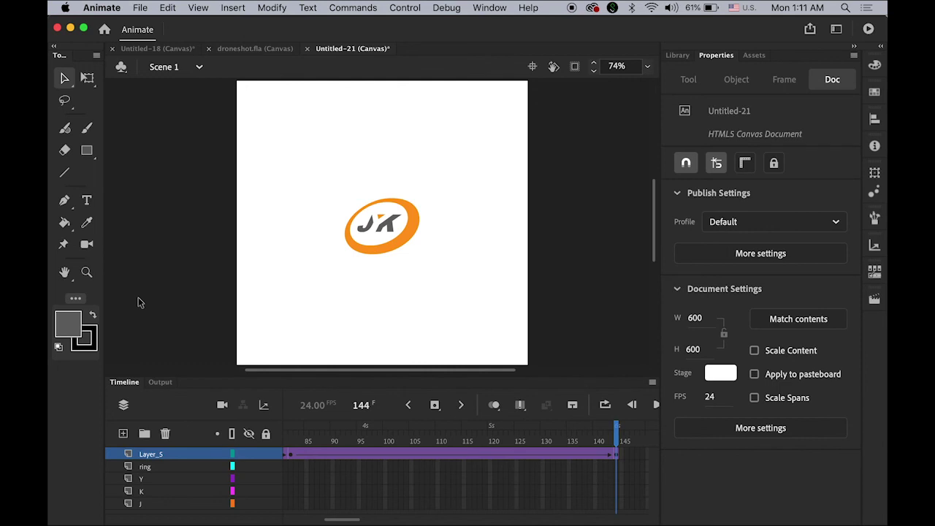
{"action": "key", "text": "super+Return"}
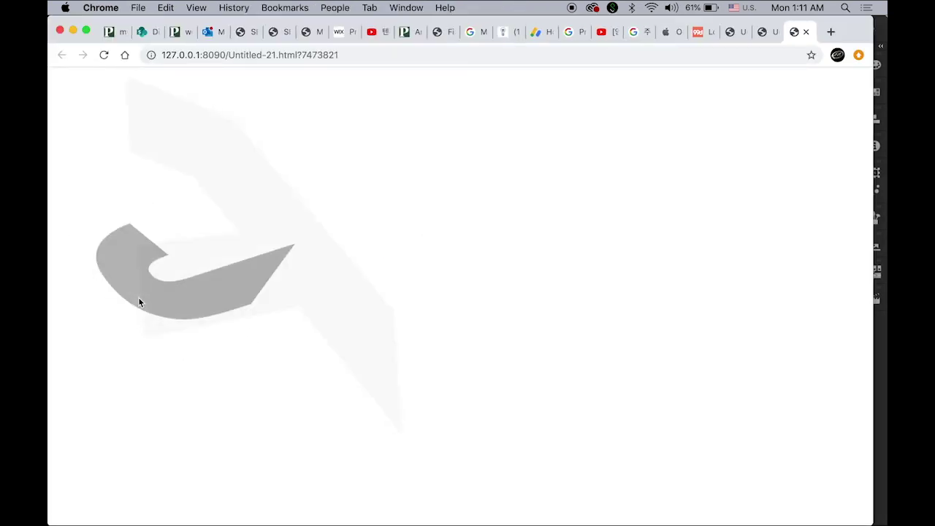